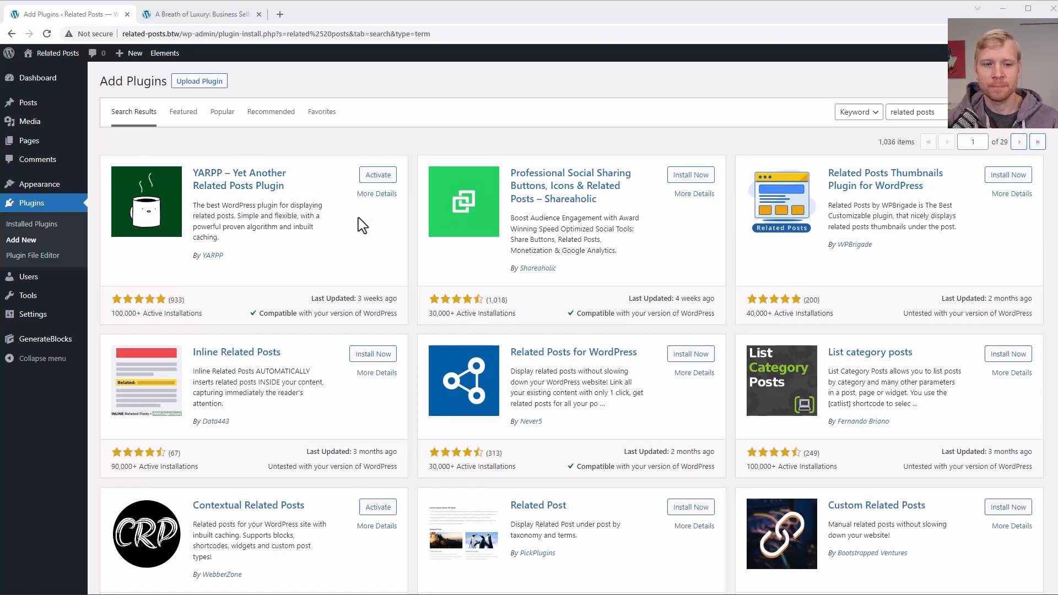
Find the Visualmodo Related Posts plugin in the related posts search results and activate it
scroll(360, 231, down, 3)
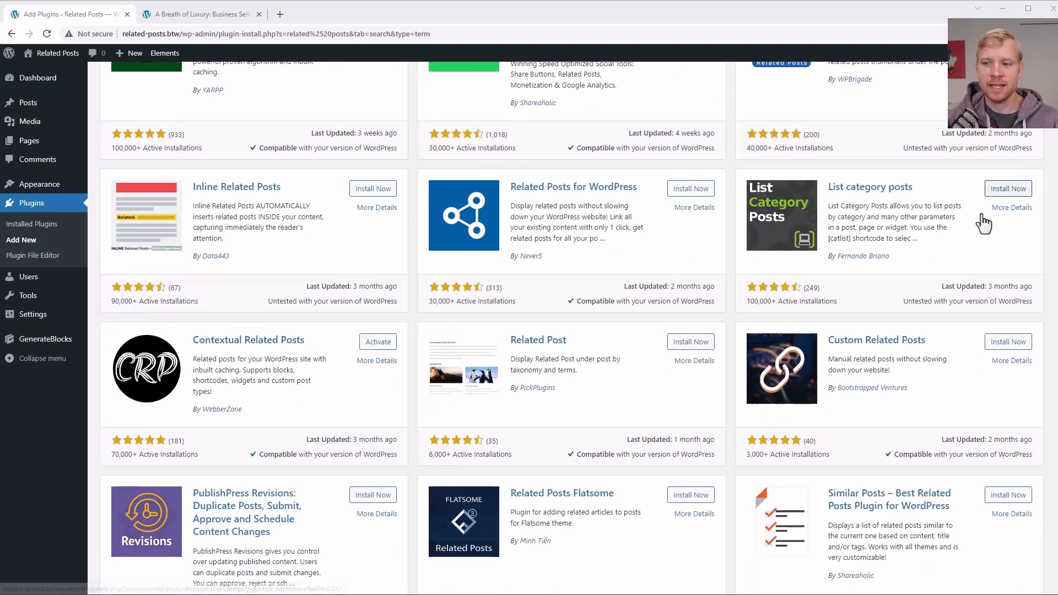
scroll(904, 300, down, 15)
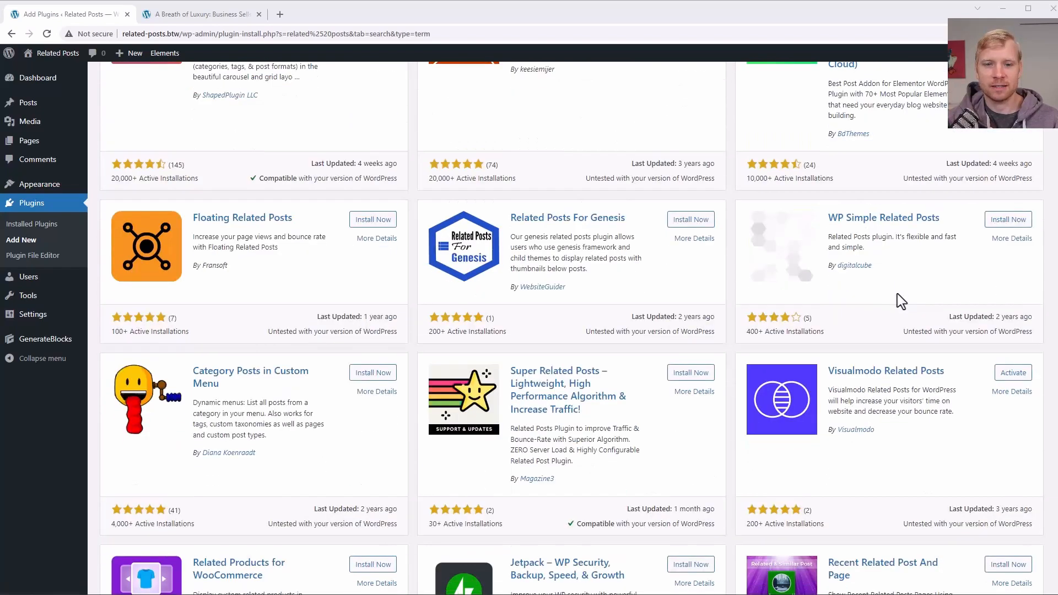
scroll(898, 300, down, 2)
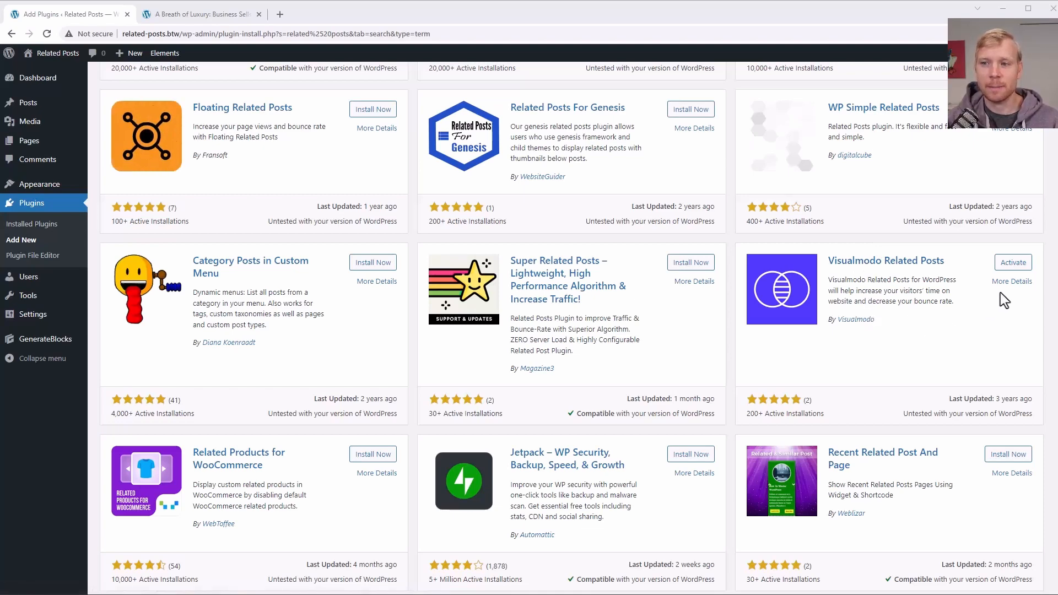
click(1019, 267)
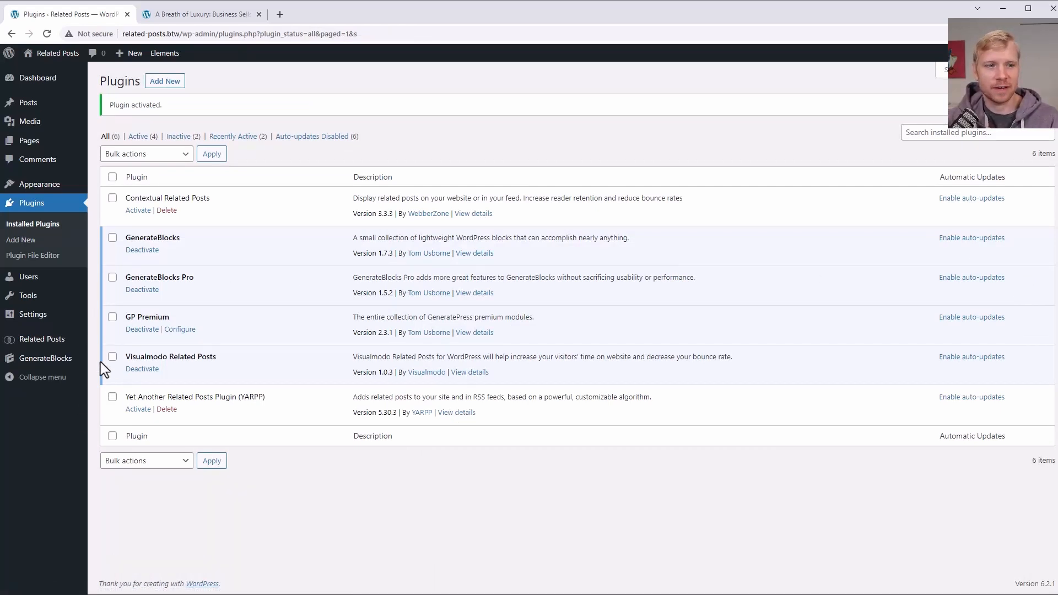
Open the Visualmodo Related Posts settings, review the general, color and custom code options, and save the settings
mouse_move(39, 342)
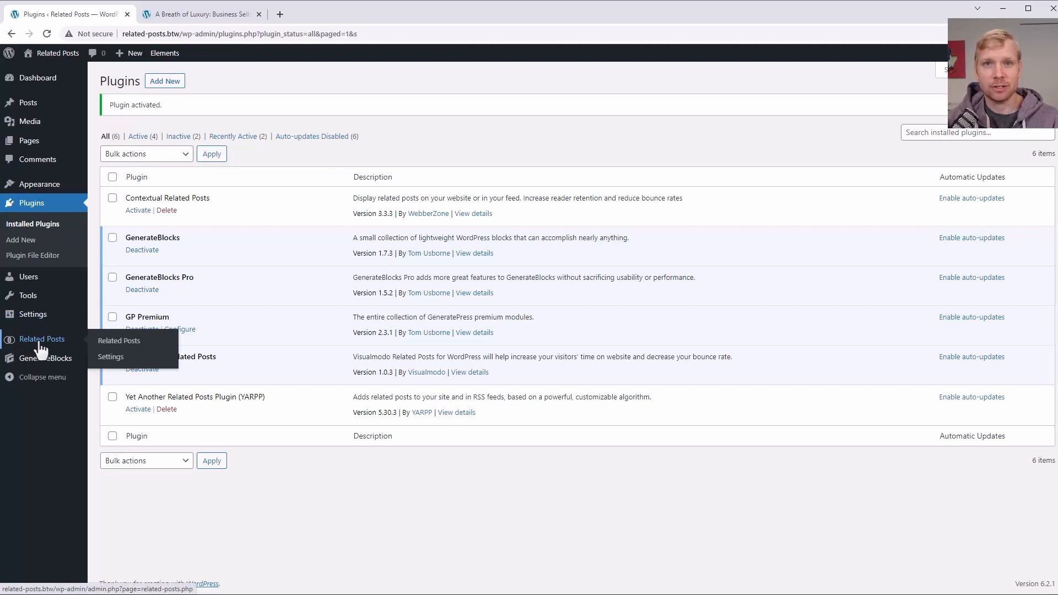
click(112, 358)
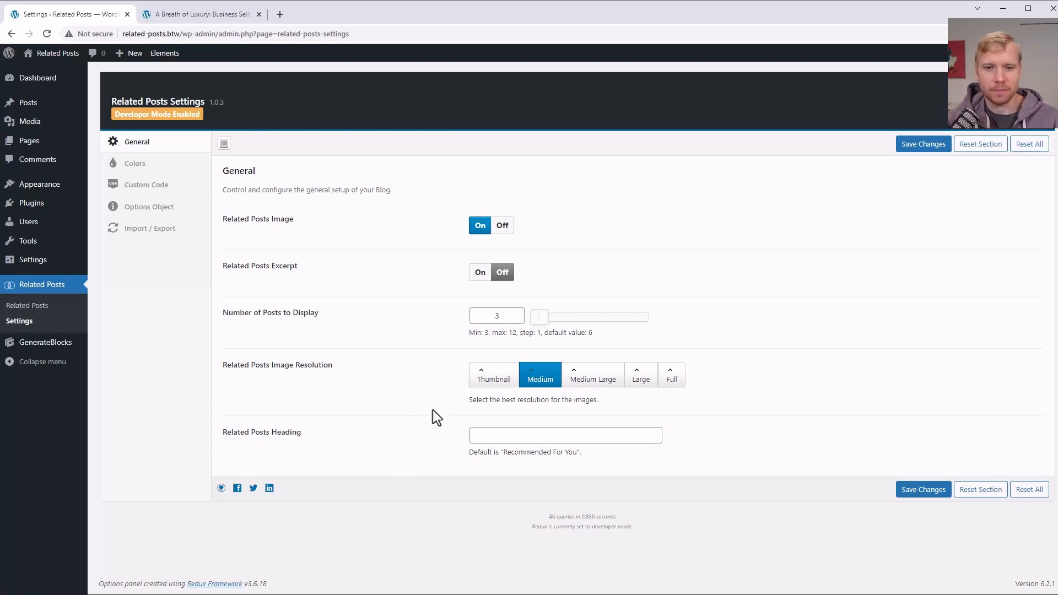
click(505, 435)
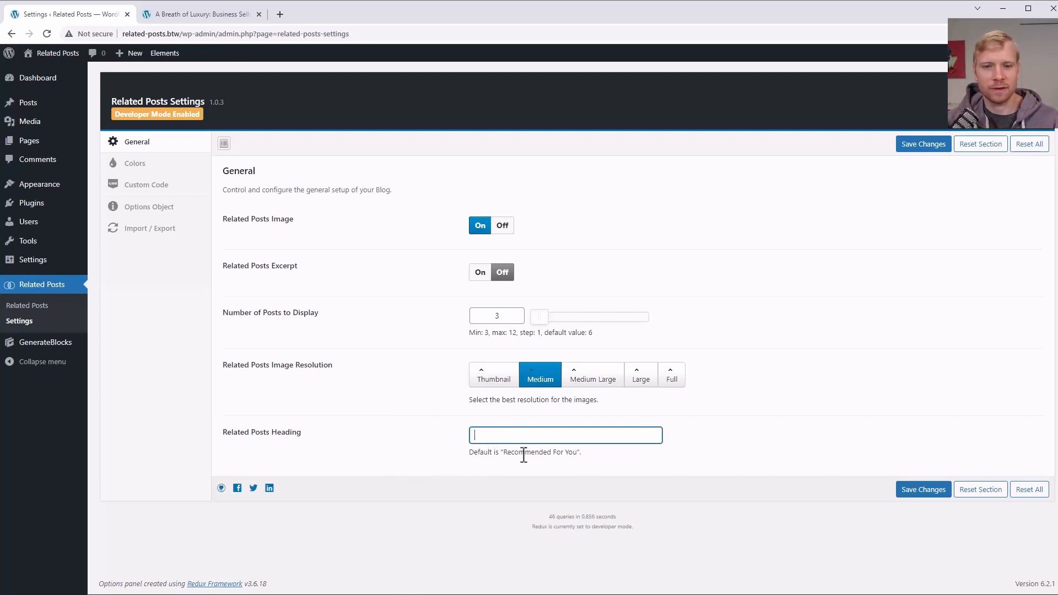
click(145, 166)
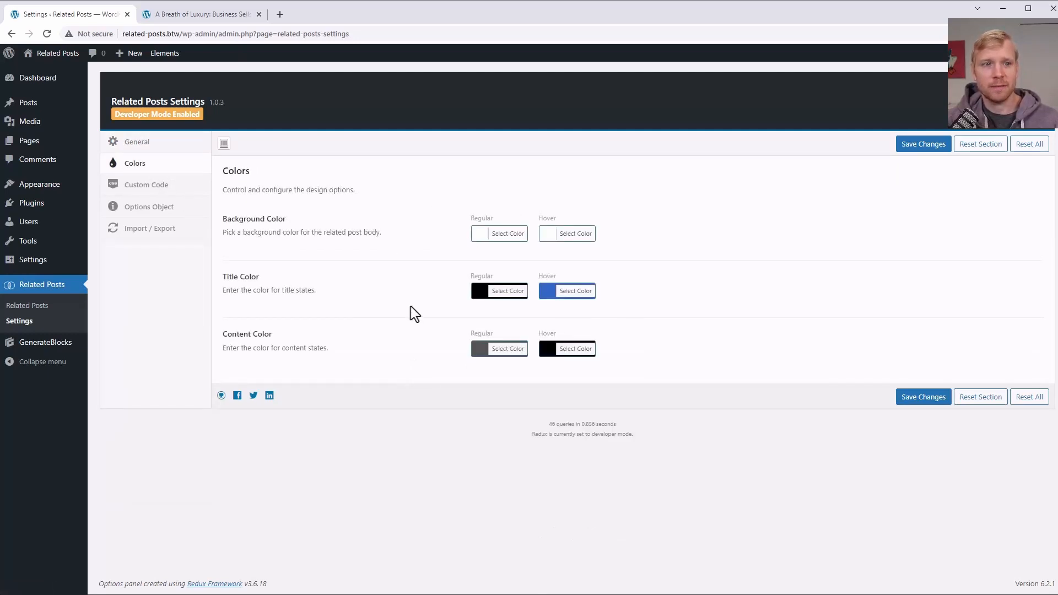
click(160, 188)
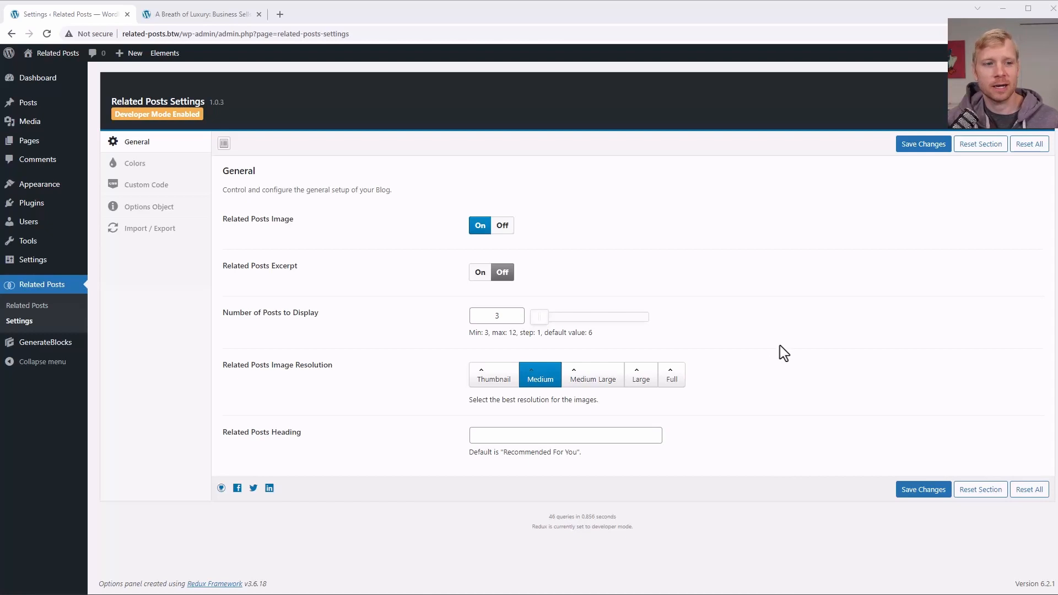
click(917, 146)
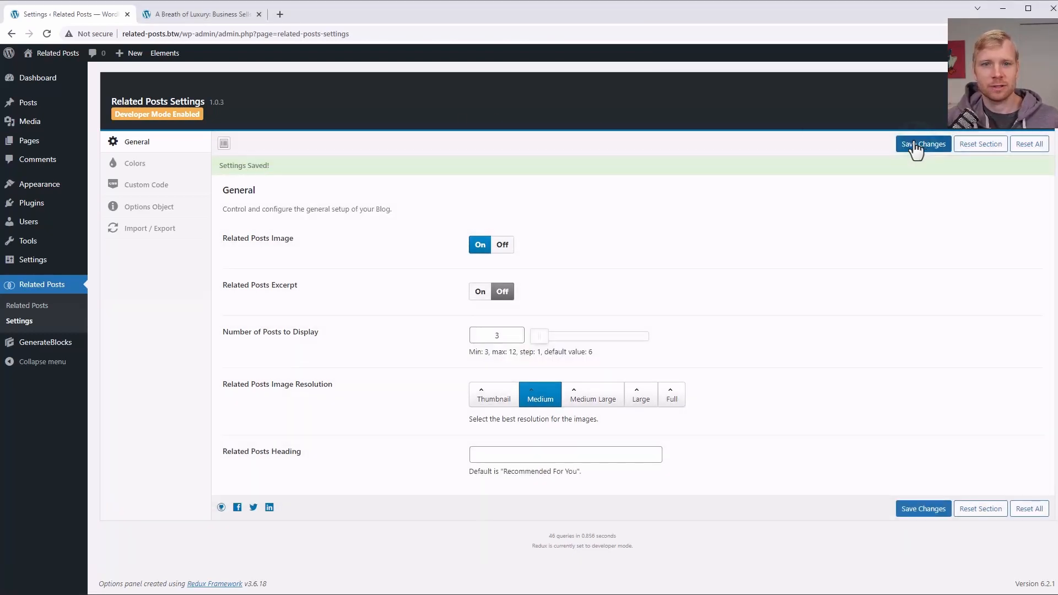
Reload the Mount Everest Air post, examine its recommended posts, and open "The earth is definitely (probably) not flat"
click(181, 16)
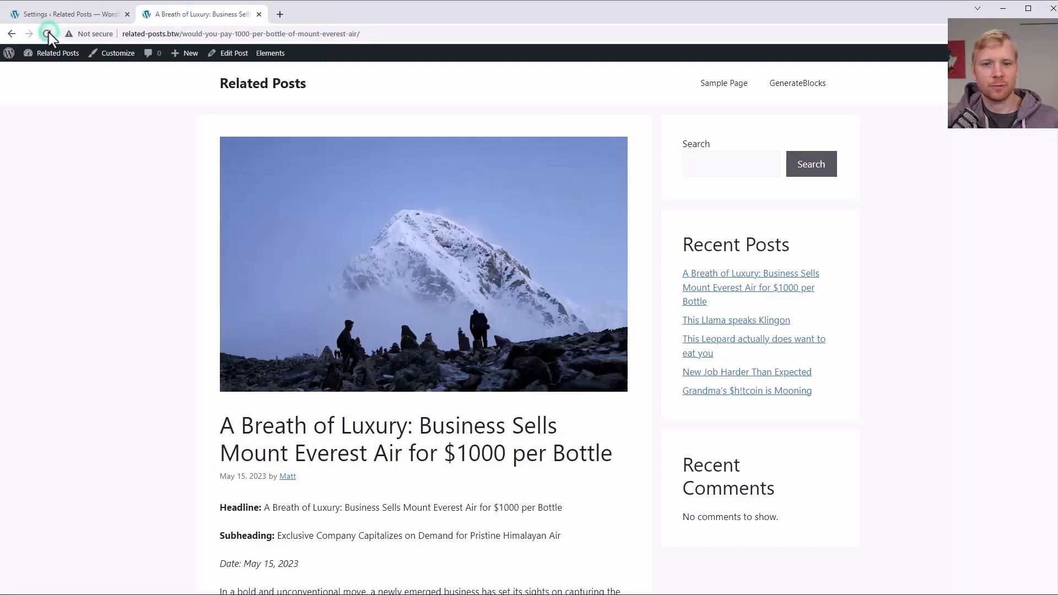
scroll(987, 173, down, 15)
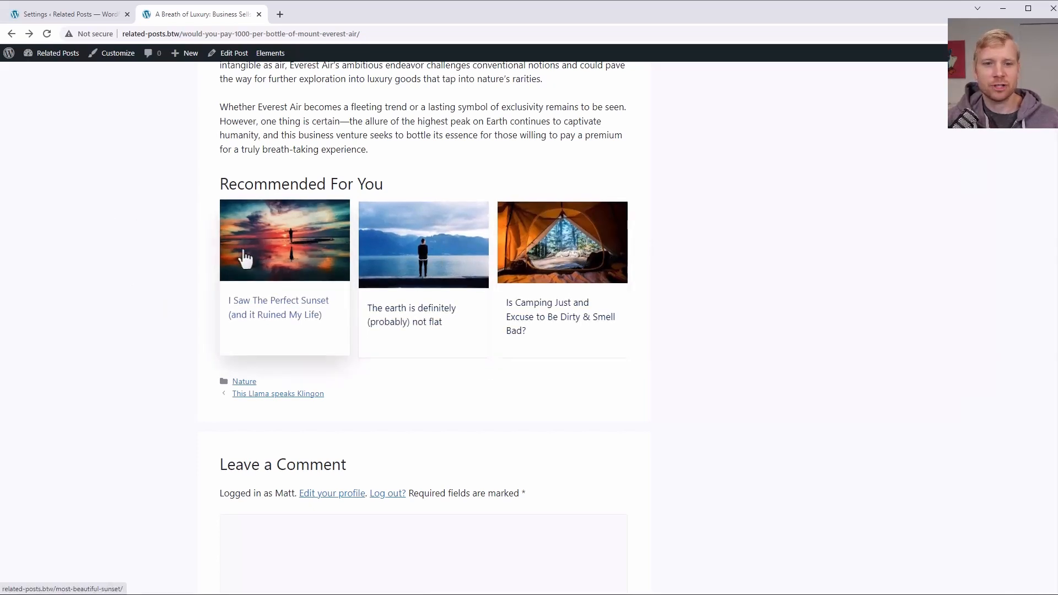
click(419, 324)
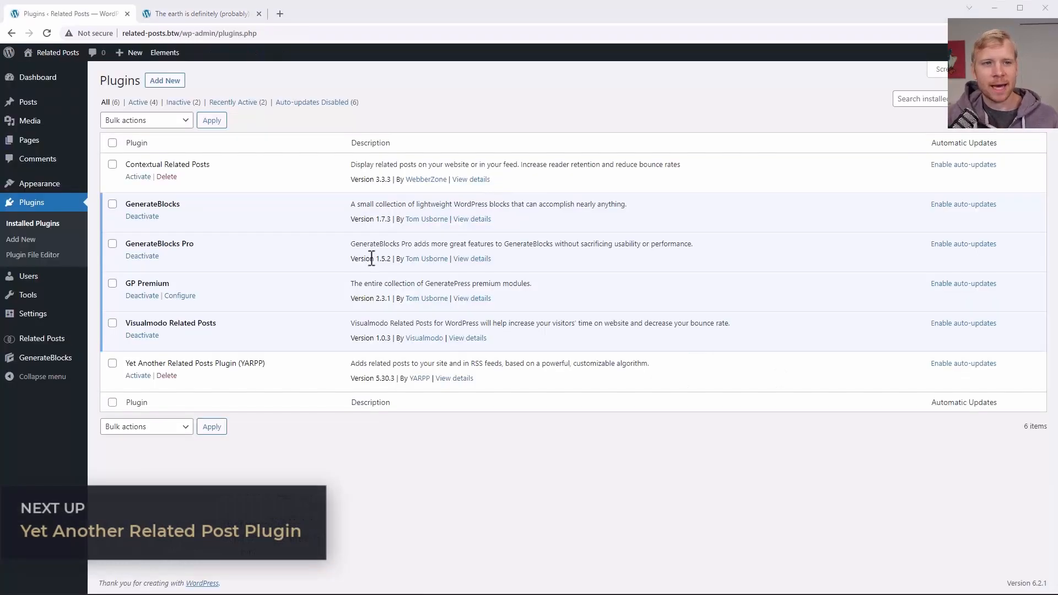
Deactivate Visualmodo Related Posts and activate Yet Another Related Posts Plugin (YARPP) among the installed plugins
click(142, 335)
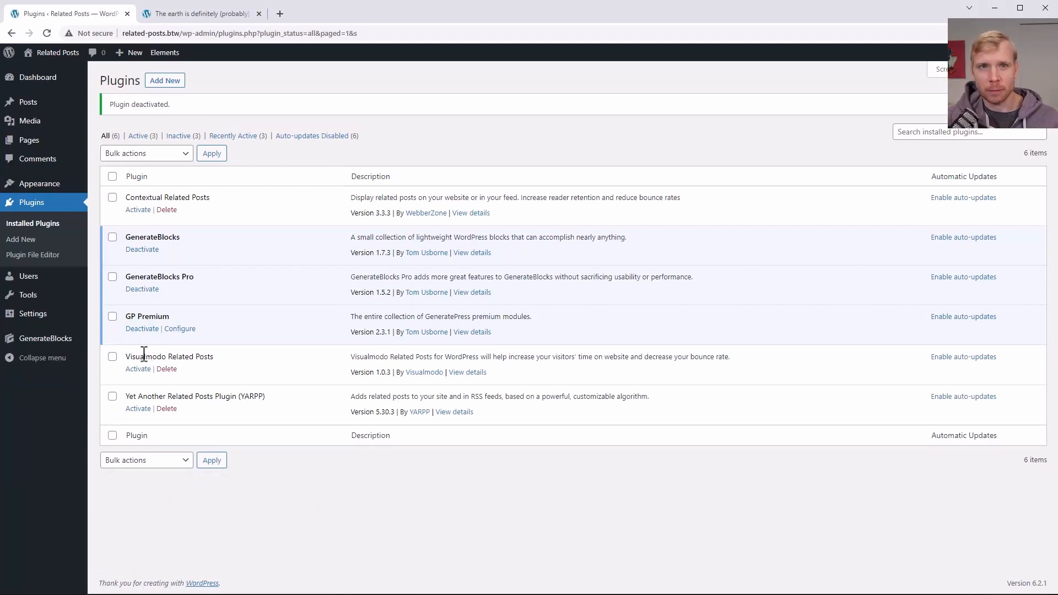
click(139, 408)
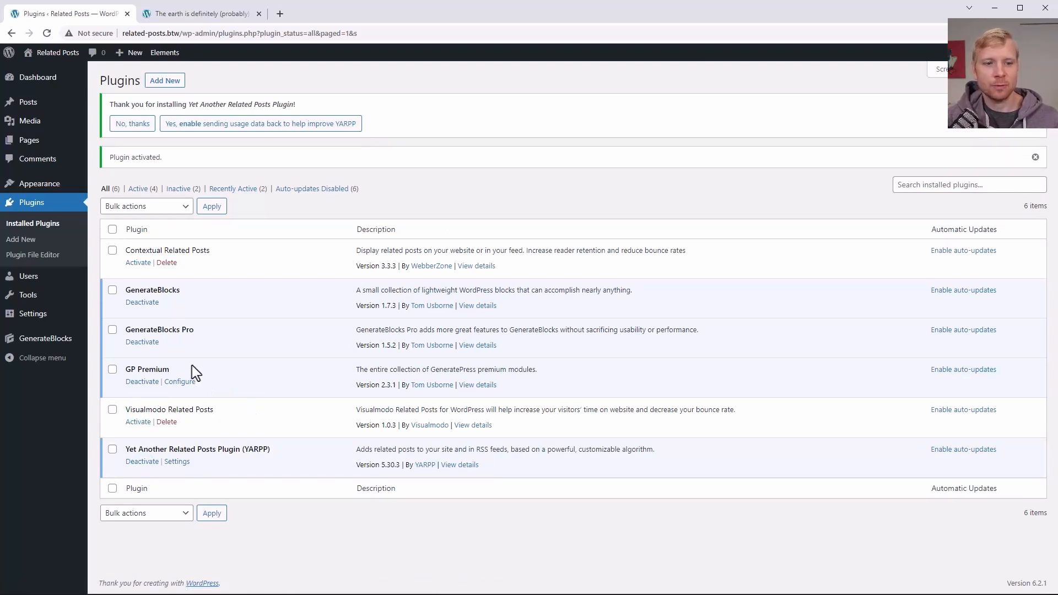
In the YARPP settings, exclude Pages and Media from the pool's post types and disallow the Uncategorized category
mouse_move(25, 319)
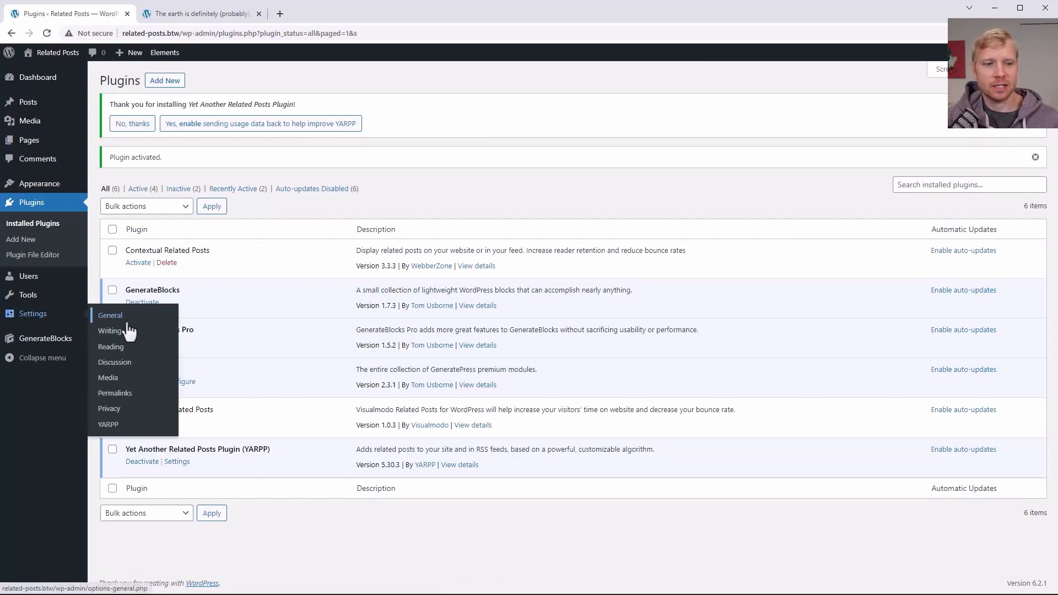
click(117, 426)
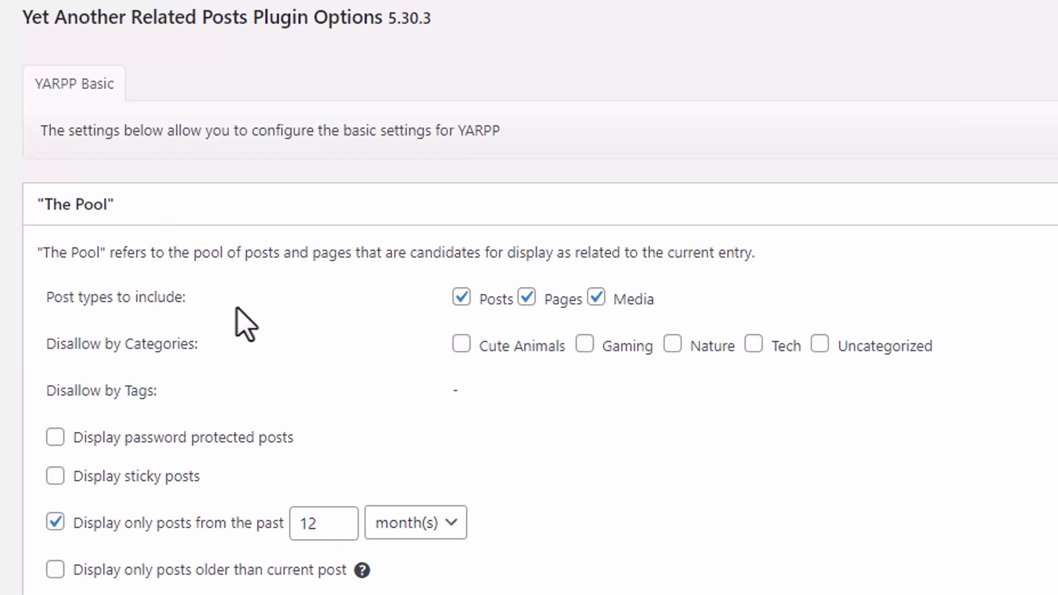
click(526, 298)
click(595, 299)
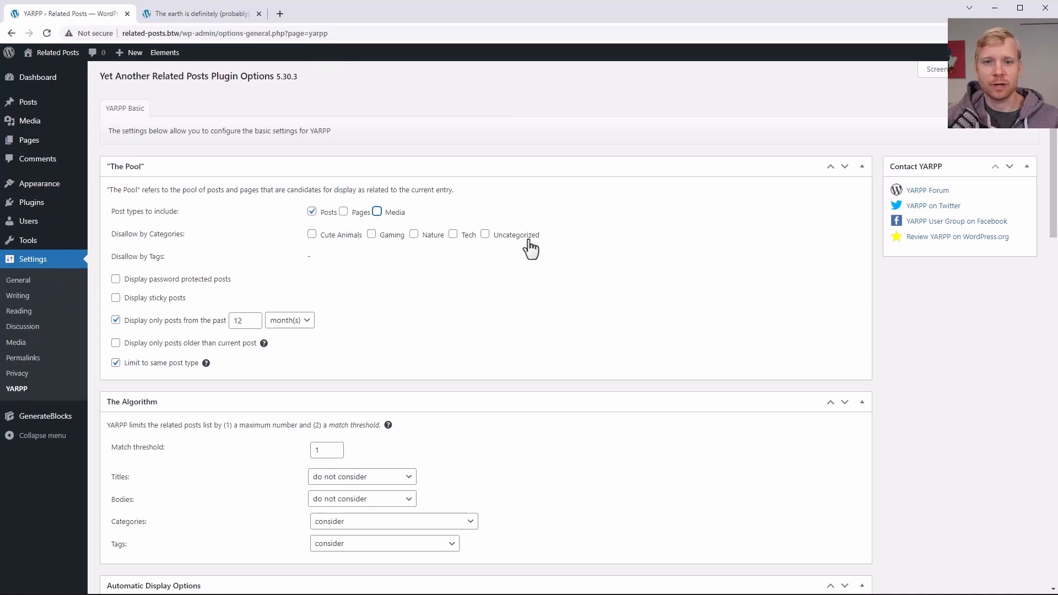
click(485, 235)
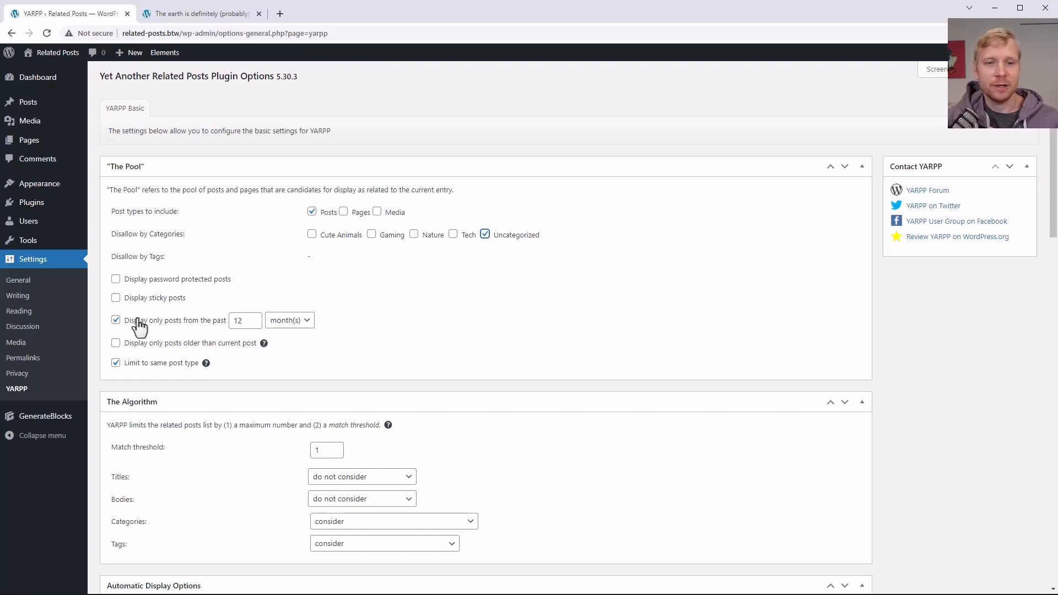
Limit the YARPP pool to posts from the past 6 months
double_click(248, 321)
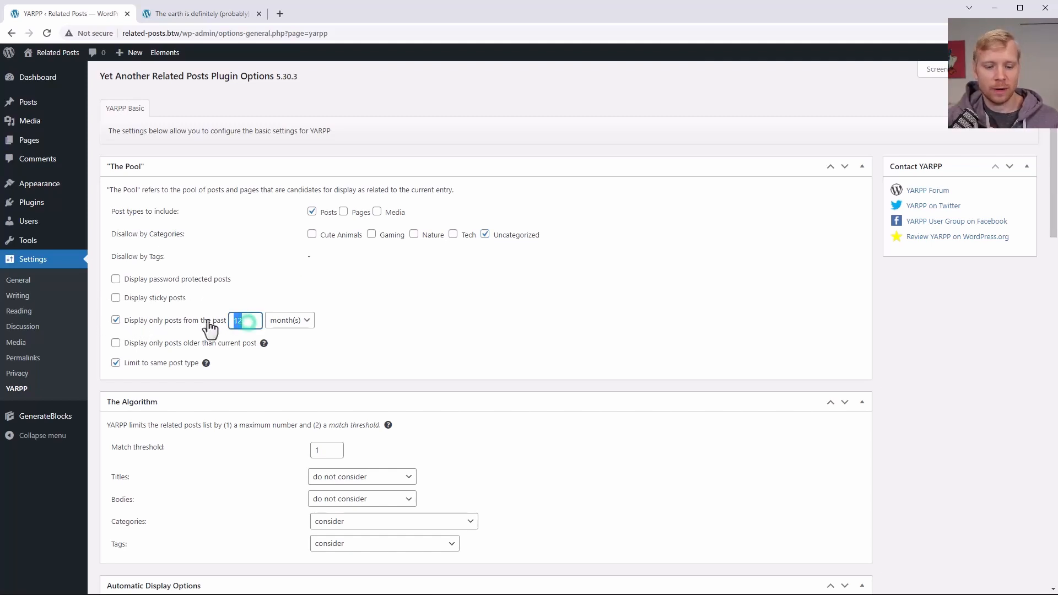
text(6)
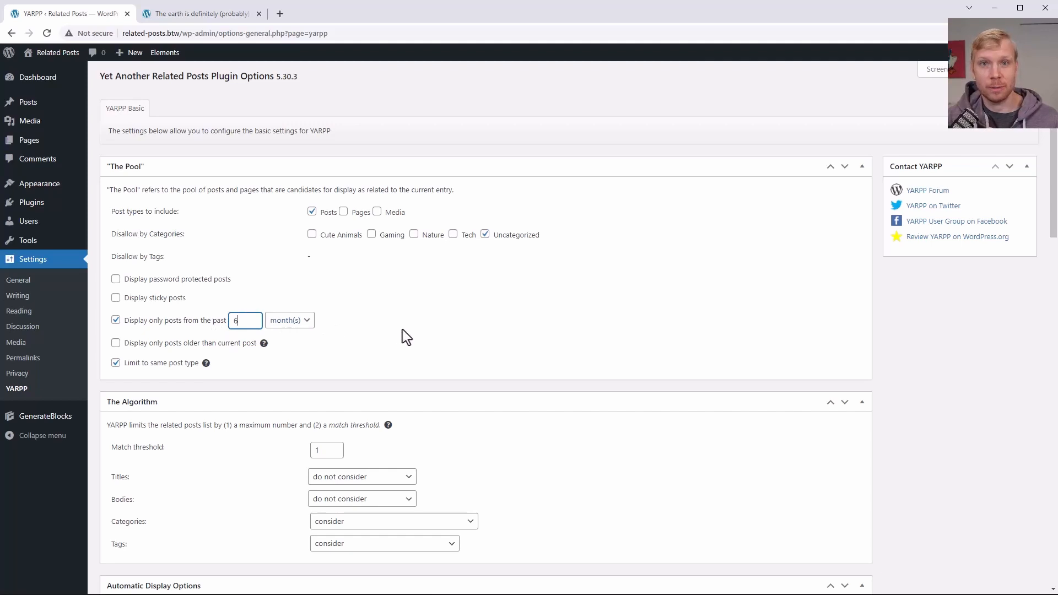
click(302, 321)
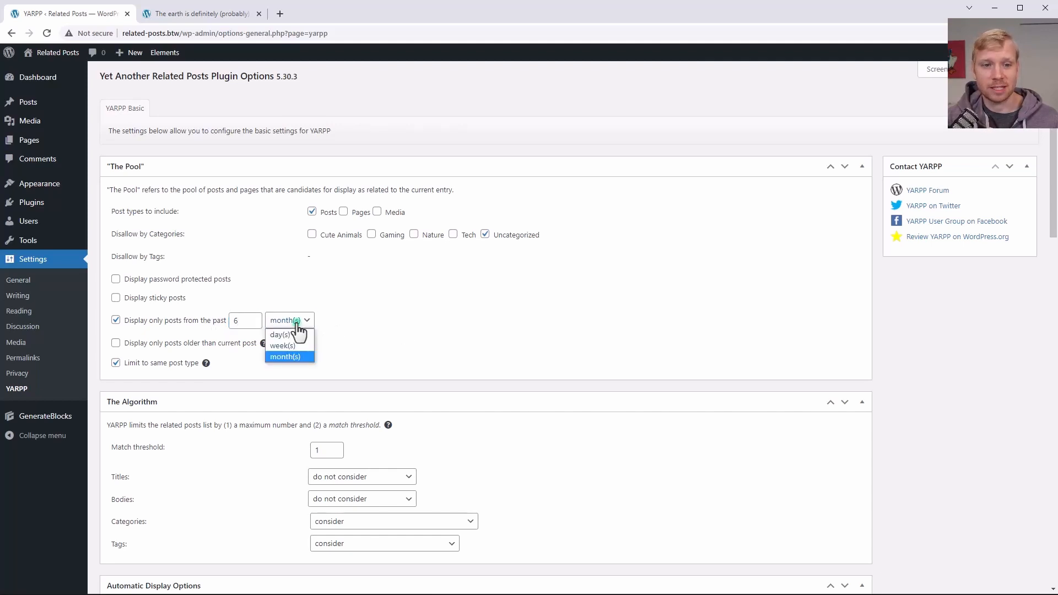
click(435, 311)
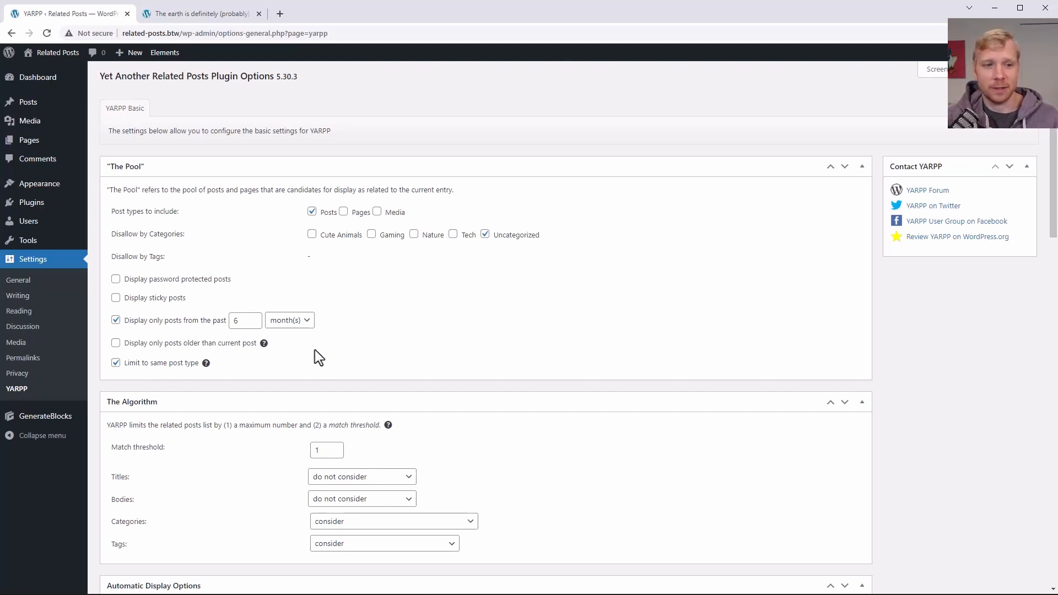
Review YARPP's match threshold, the algorithm's consideration options, and the post types that automatically display related content
scroll(910, 185, down, 5)
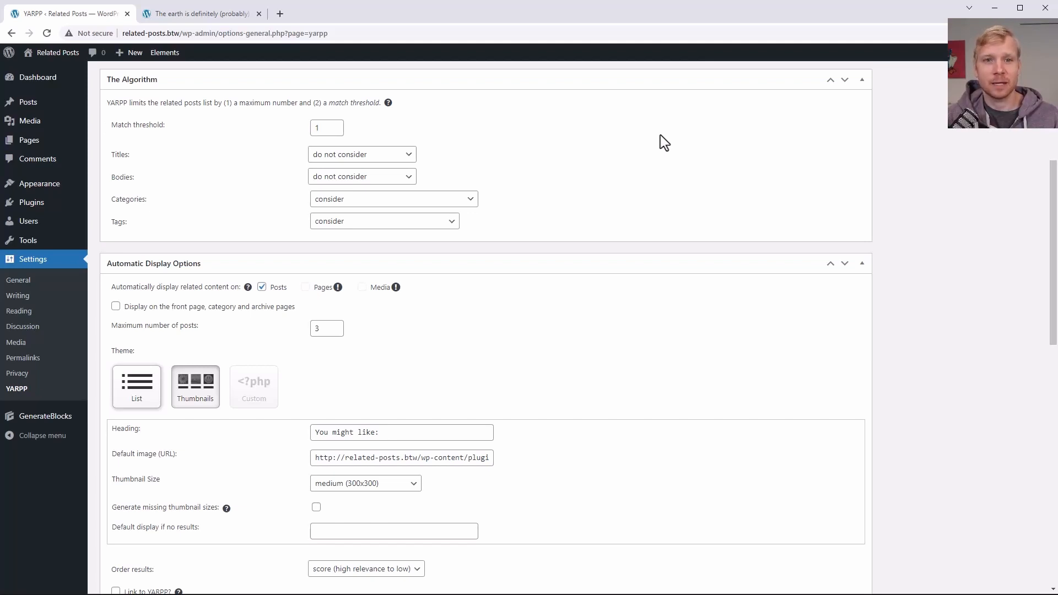
mouse_move(386, 104)
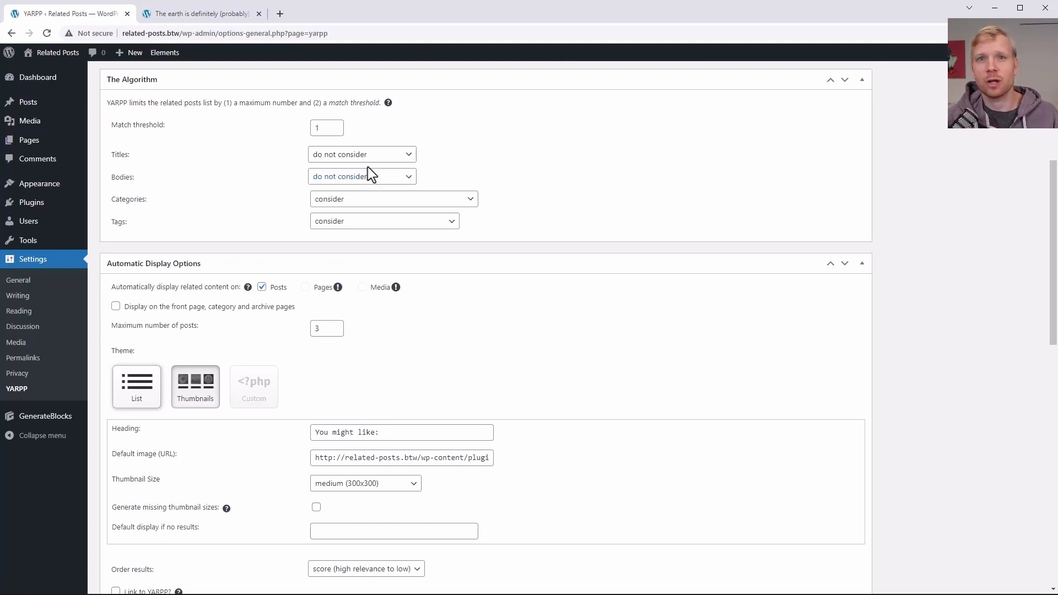
scroll(374, 199, down, 1)
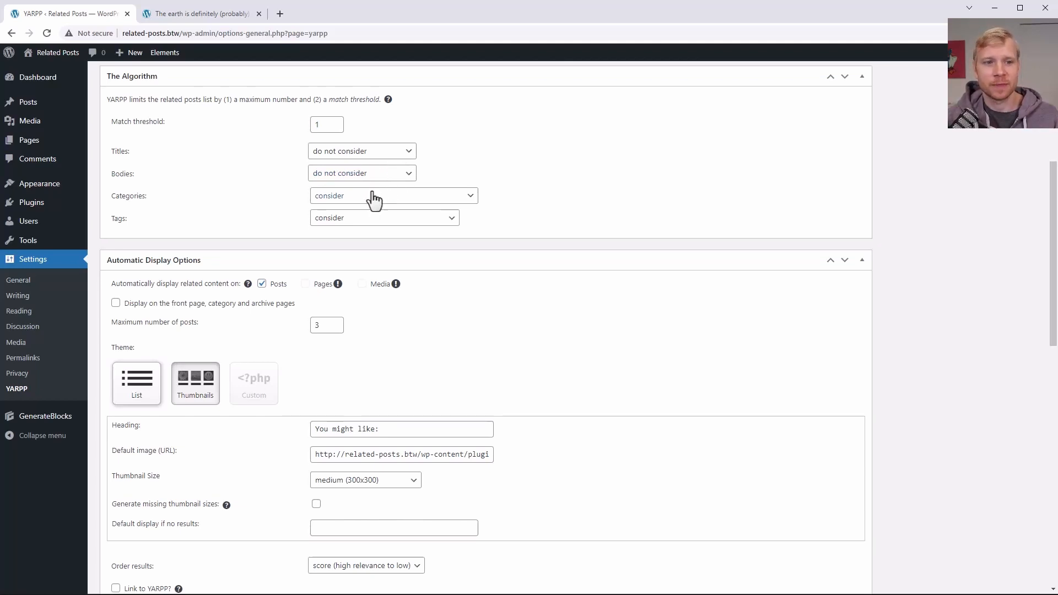
scroll(341, 199, down, 2)
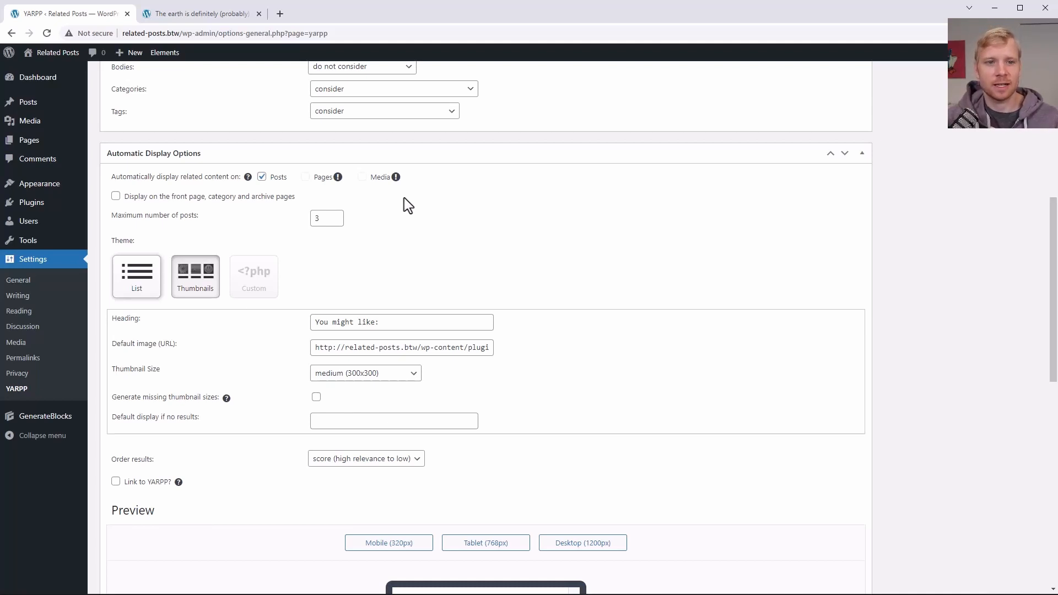
click(262, 177)
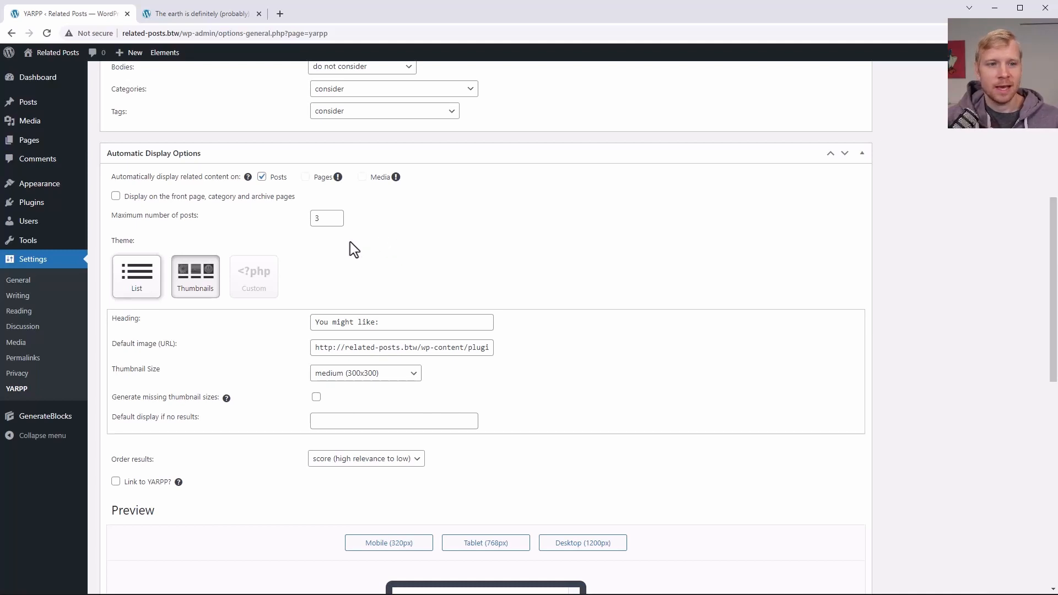
Compare the List, Thumbnails and Custom display themes, check the custom template file choices, and return to the Thumbnails theme
click(122, 280)
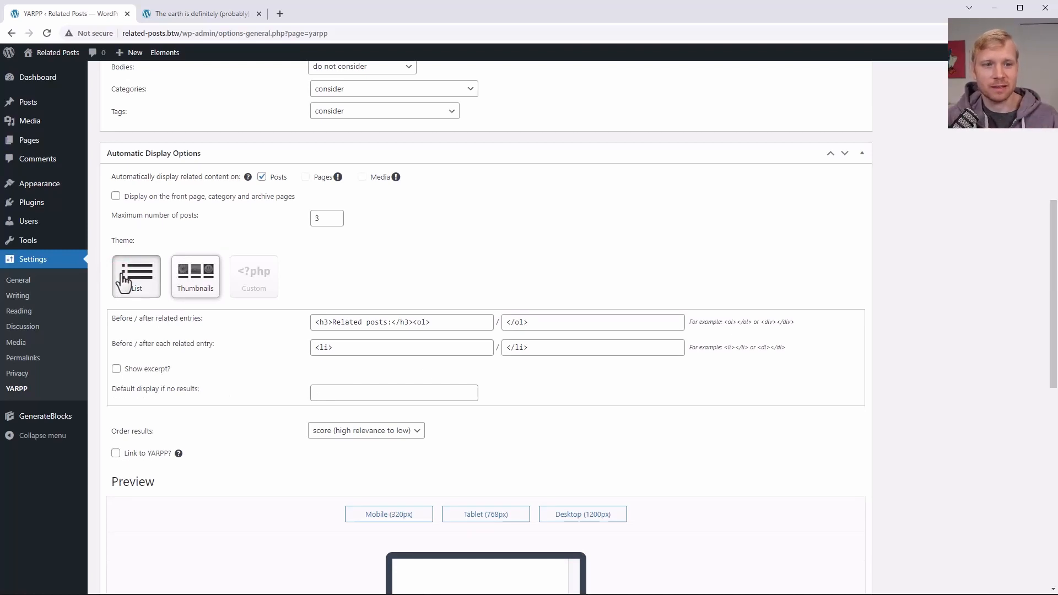
click(195, 278)
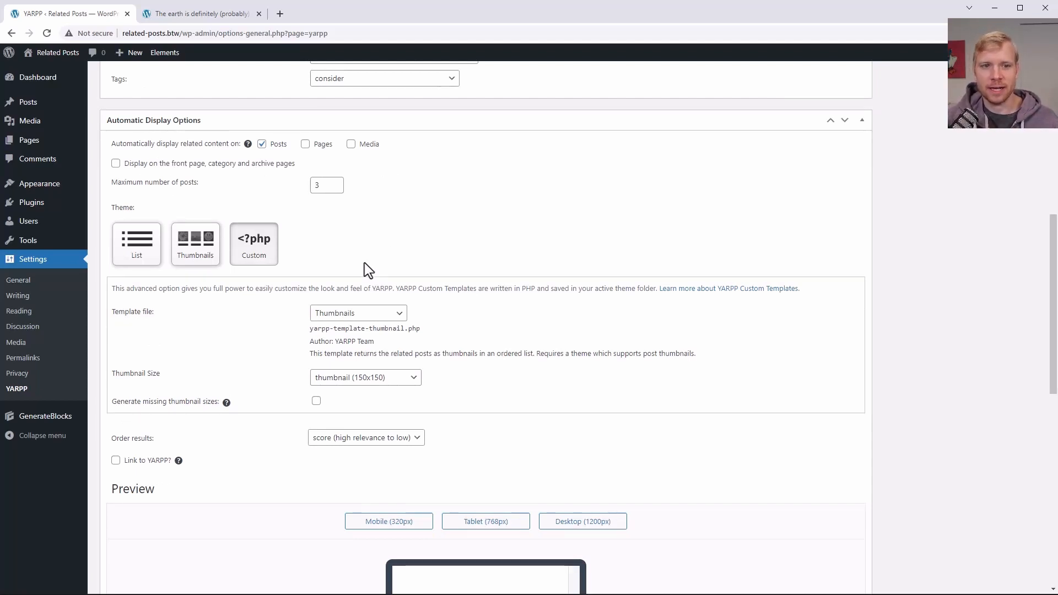
click(380, 314)
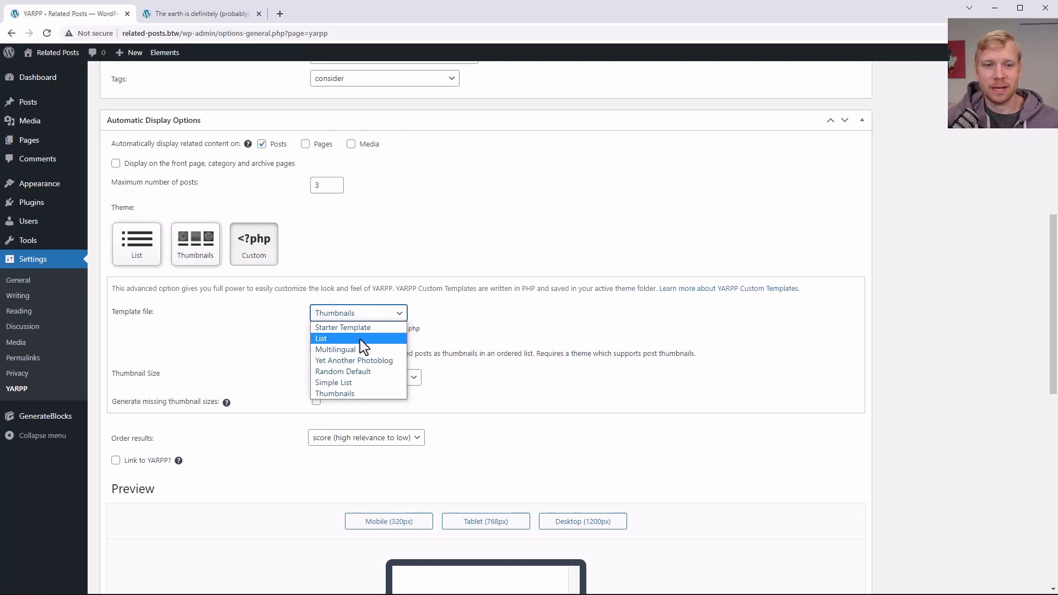
click(198, 250)
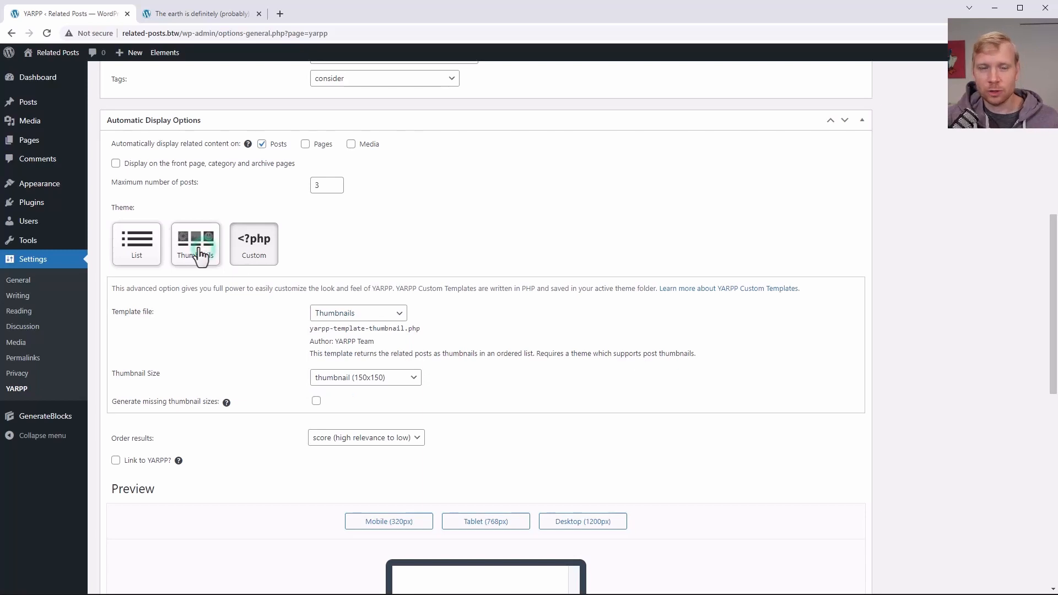
Set the thumbnail size of the Thumbnails theme to medium (300x300)
scroll(351, 237, down, 2)
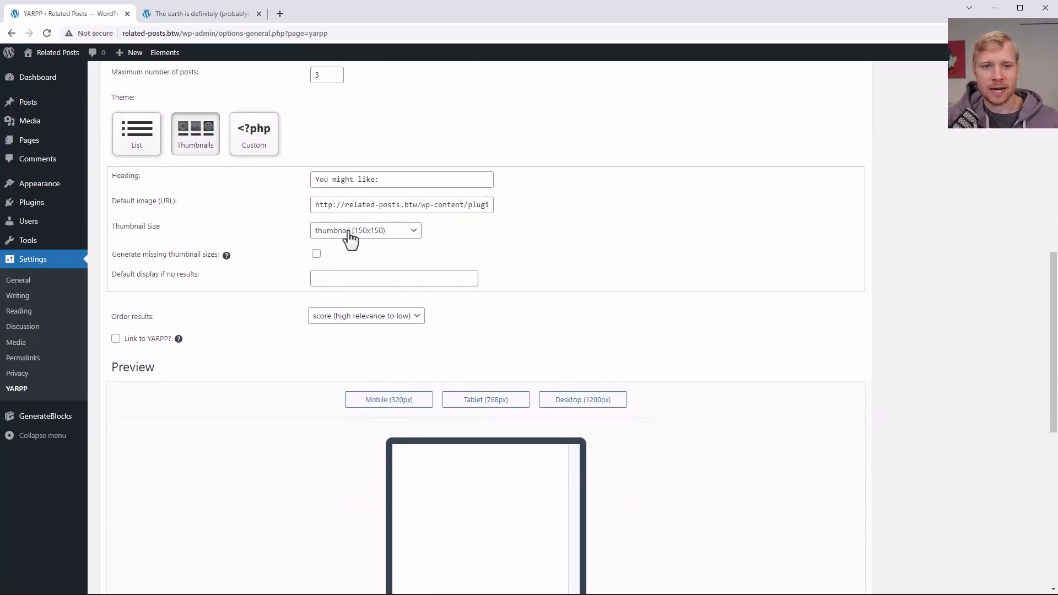
click(351, 234)
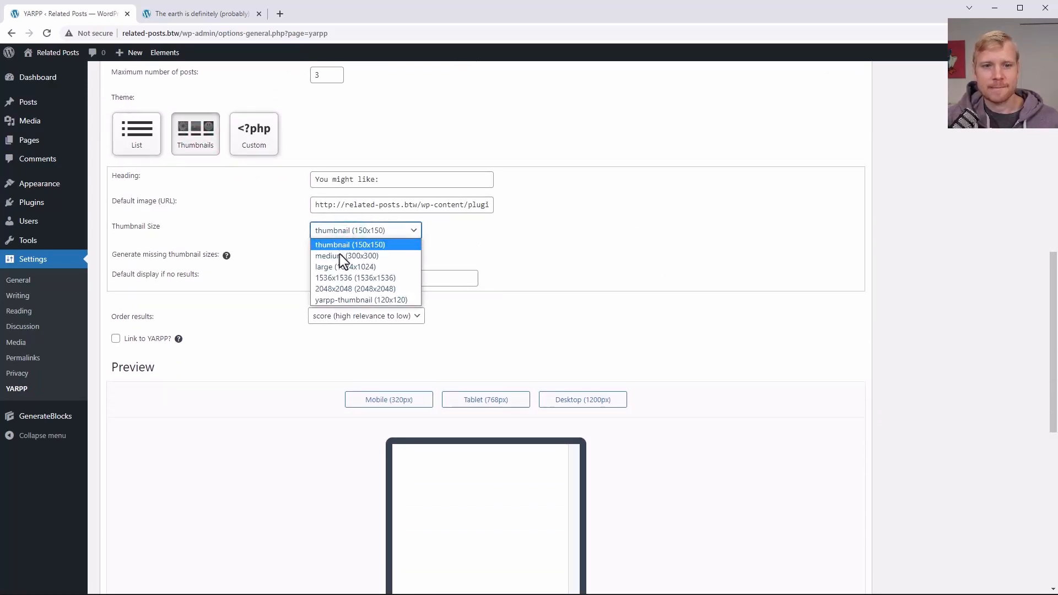
click(341, 260)
Set YARPP's maximum number of displayed related posts to 4
scroll(349, 283, up, 5)
click(327, 348)
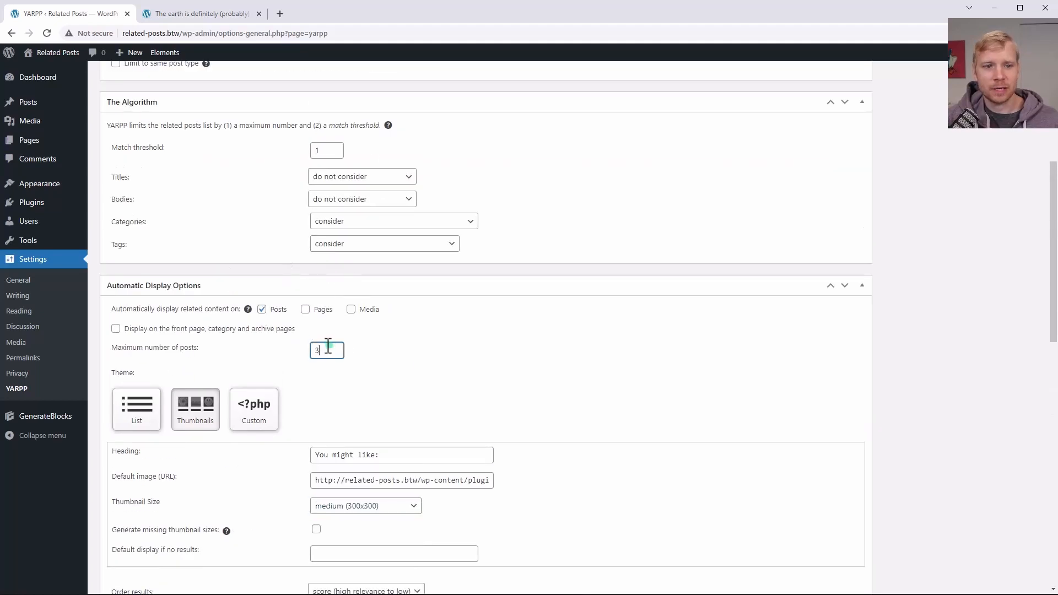
click(339, 347)
scroll(459, 350, down, 1)
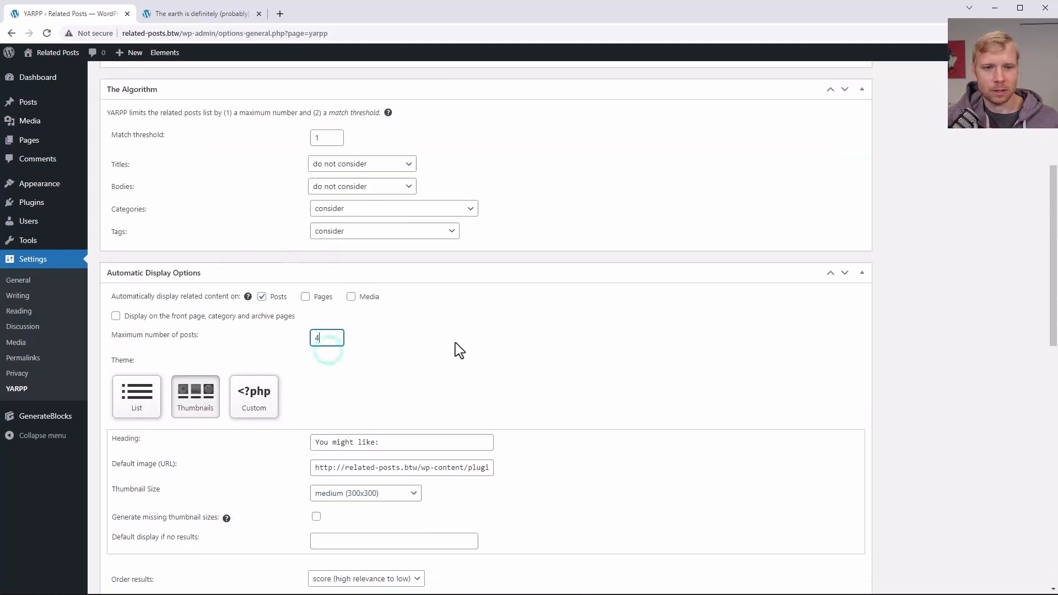
Look over the result order, preview, RSS feed and REST API options, and save the YARPP settings
scroll(459, 350, down, 7)
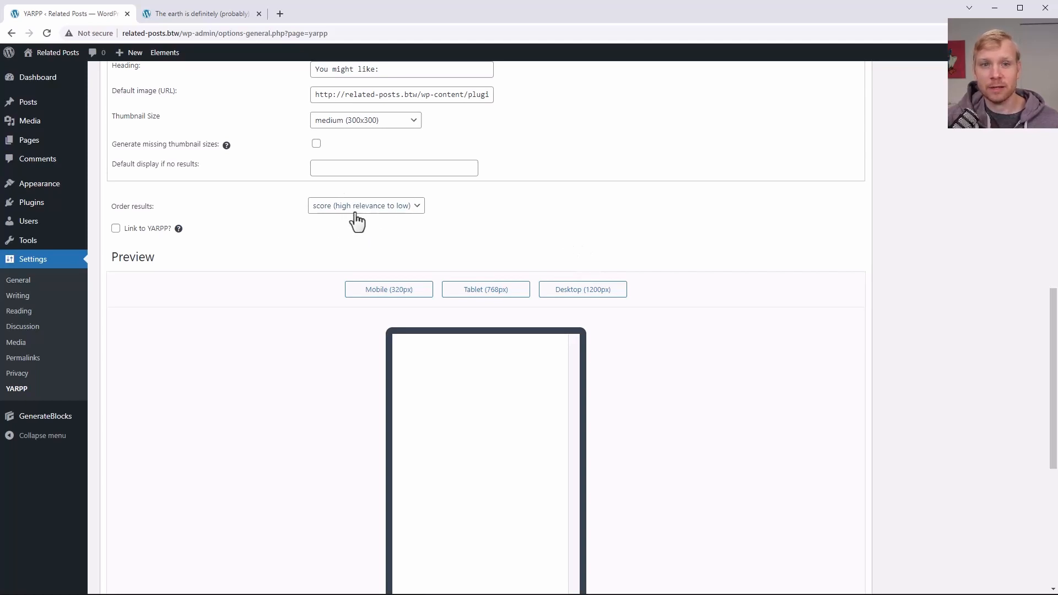
scroll(288, 293, down, 2)
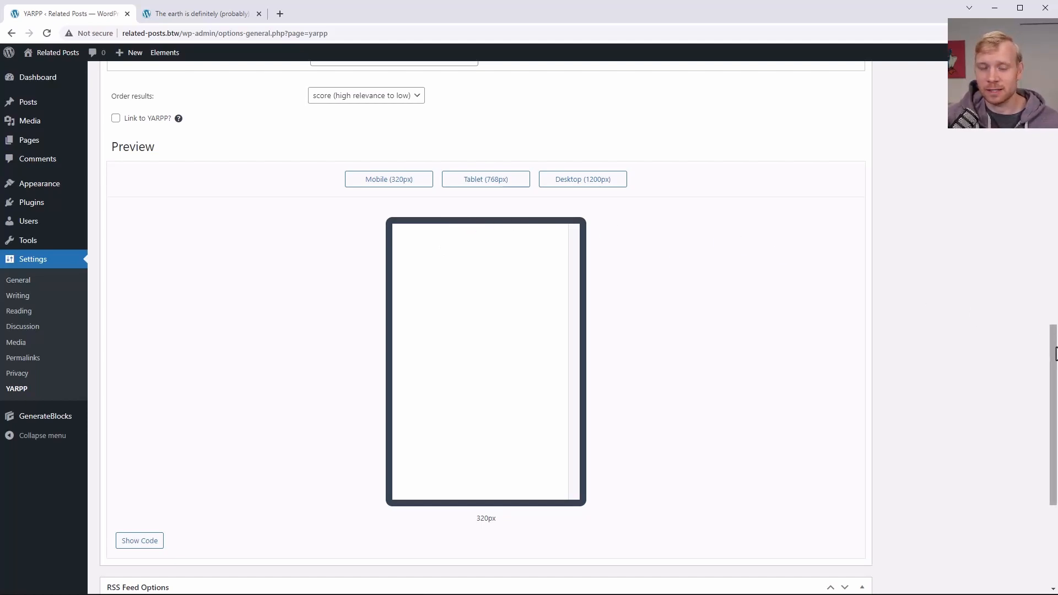
drag(1051, 346, 1034, 407)
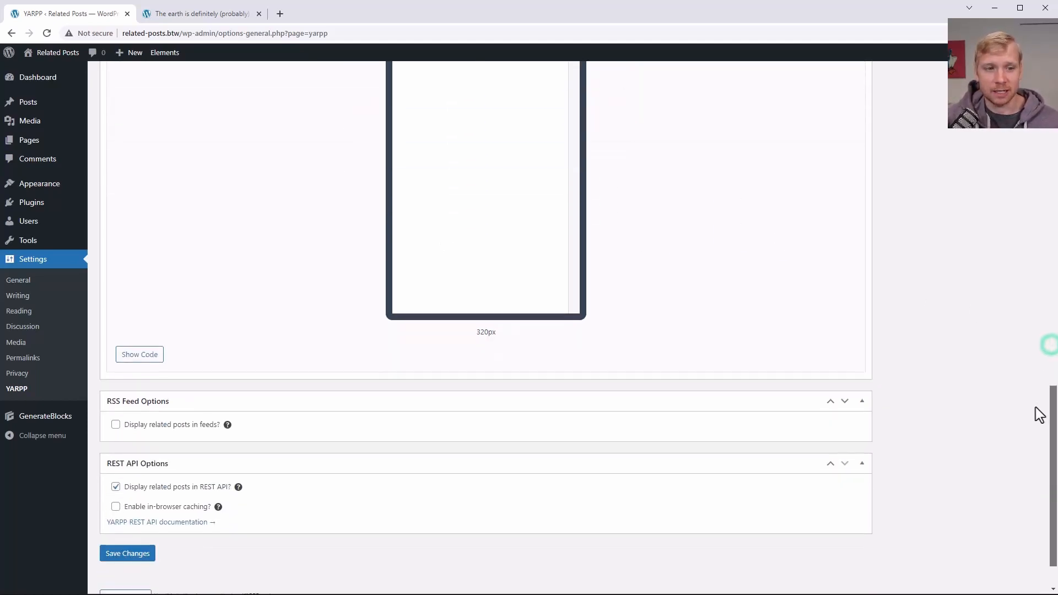
scroll(562, 398, down, 2)
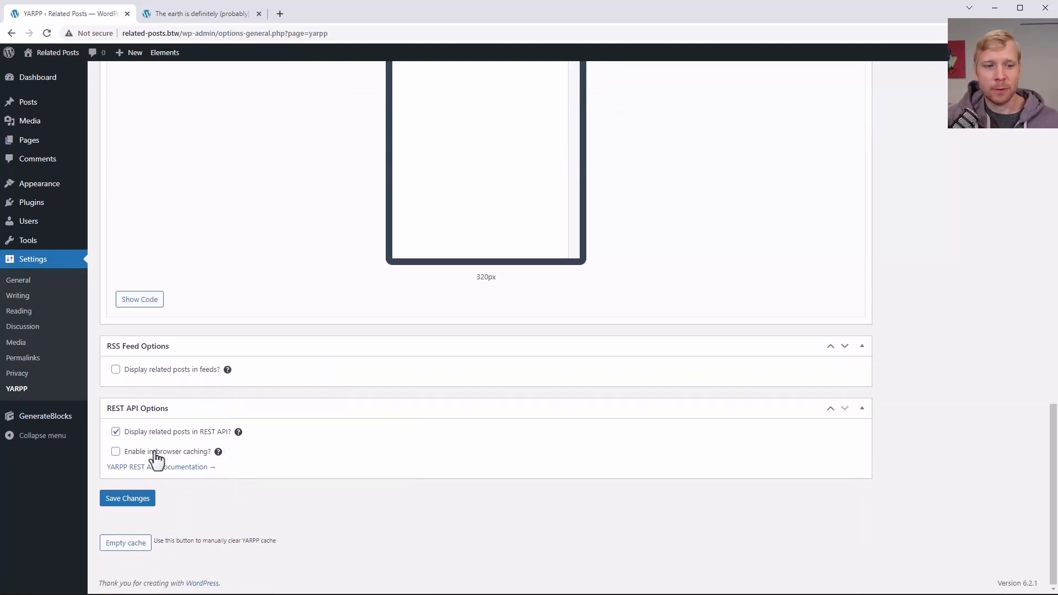
click(131, 499)
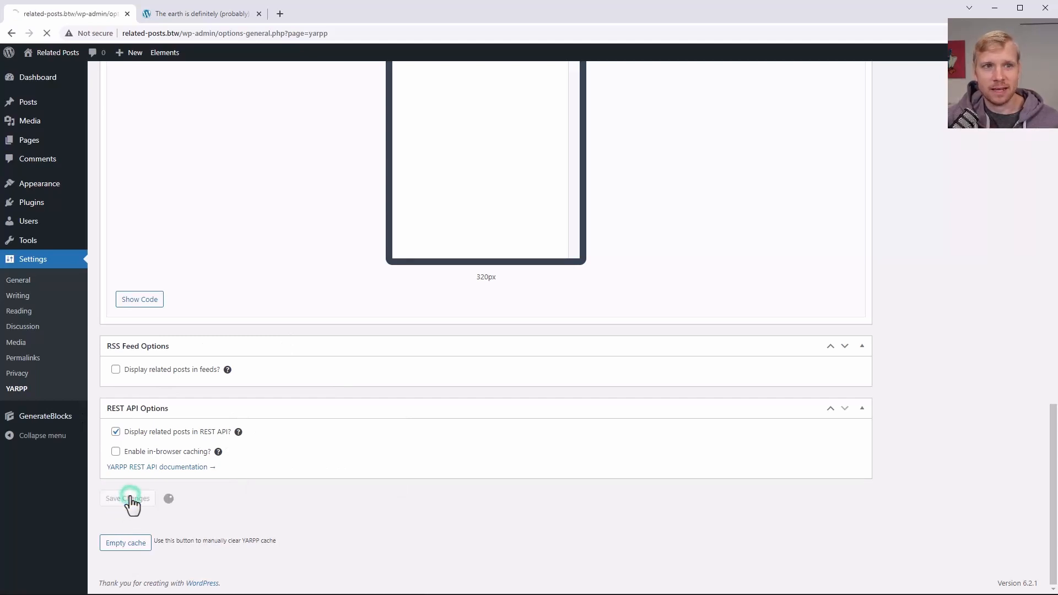
Reload the post "The earth is definitely (probably) not flat" and check the related posts section beneath its content
click(190, 13)
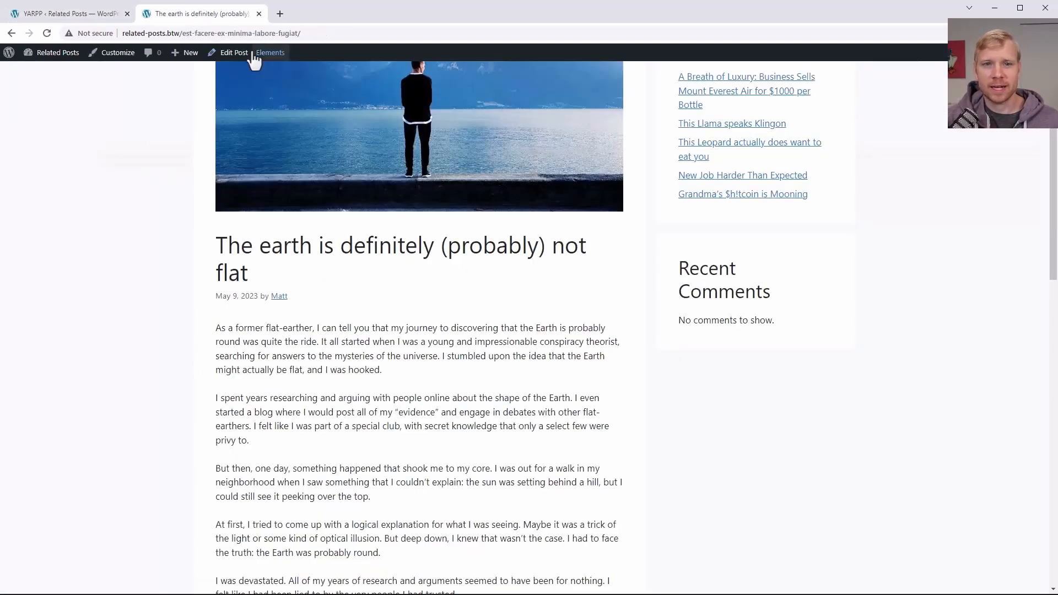
click(47, 33)
scroll(401, 259, down, 12)
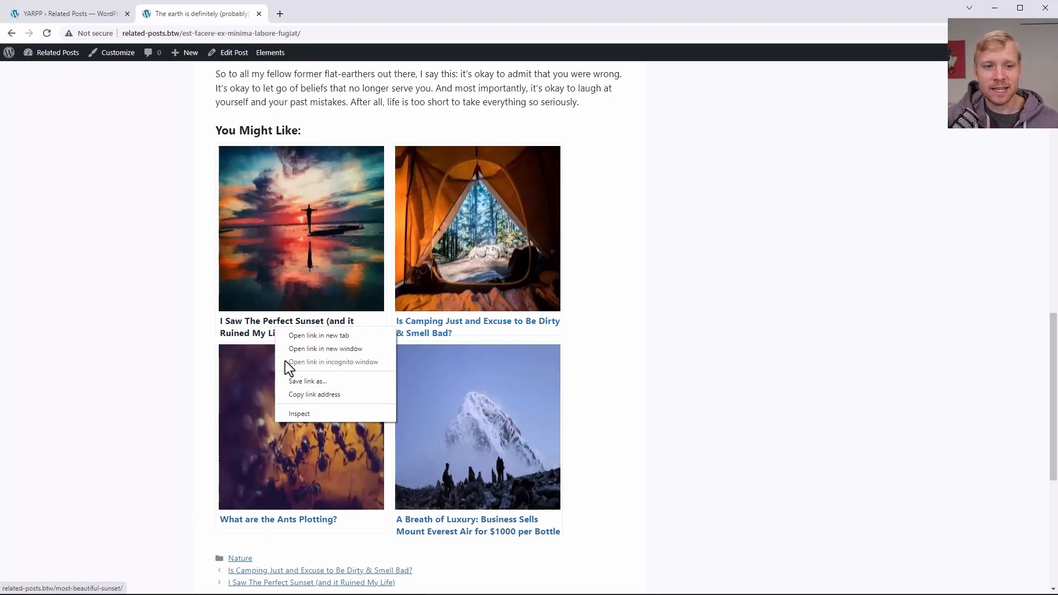
Inspect the HTML and styles of the "I Saw The Perfect Sunset" related post title, and close the inspector
click(300, 413)
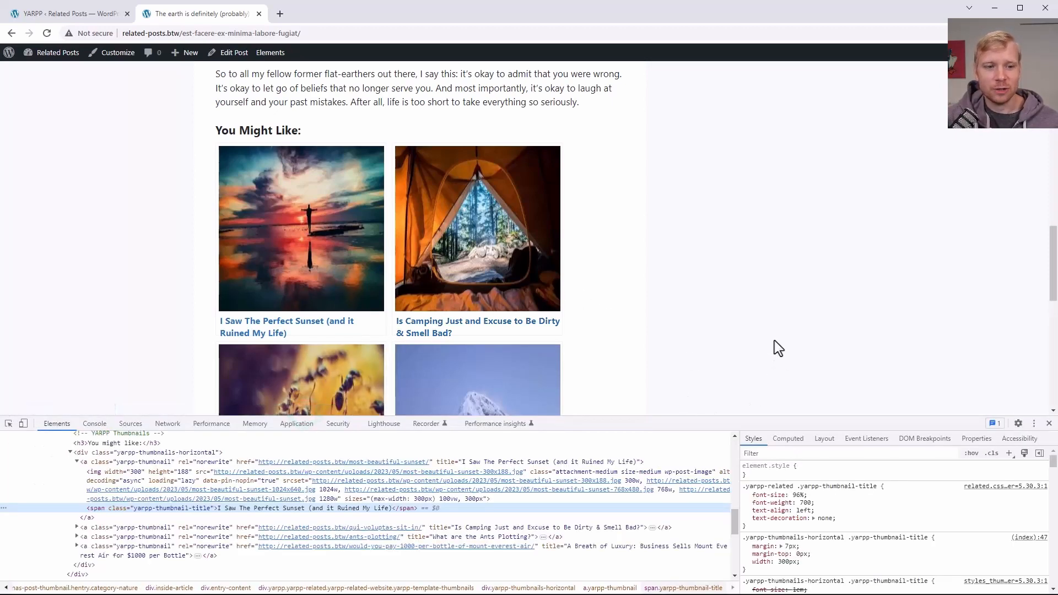
scroll(774, 347, down, 1)
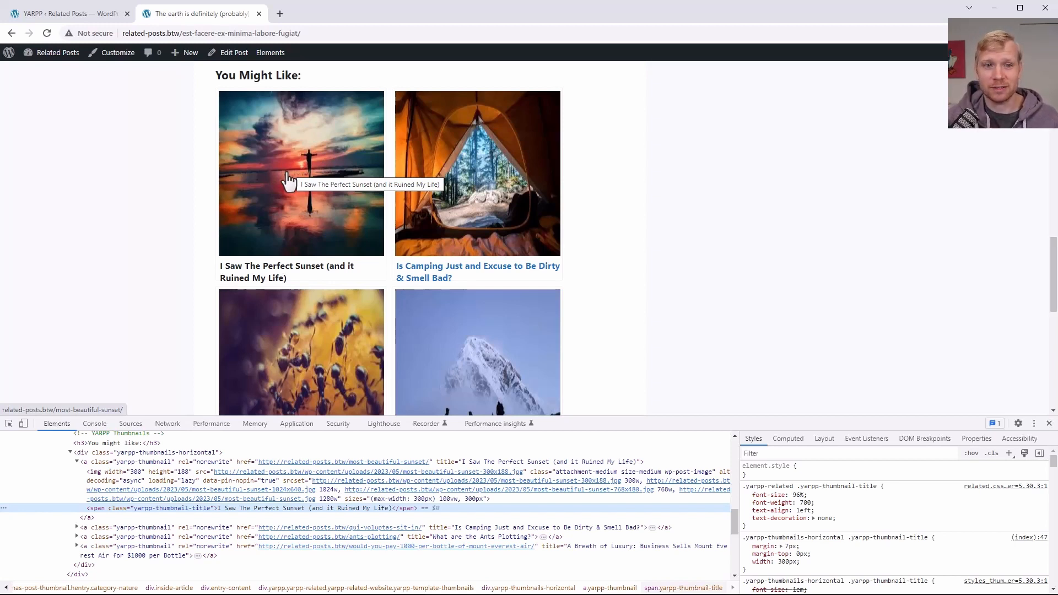
click(1049, 425)
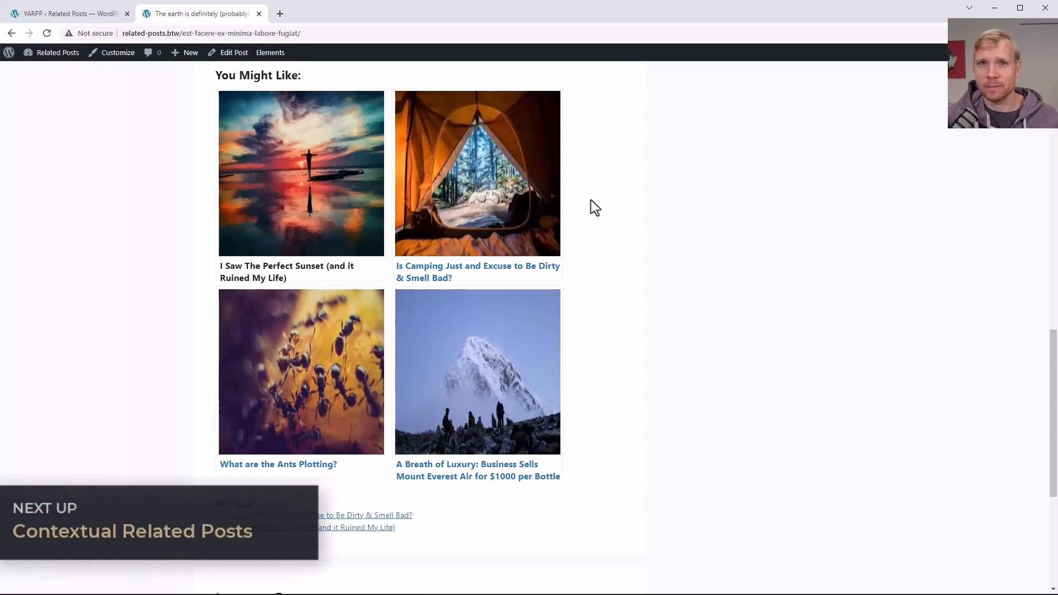
Deactivate the Yet Another Related Posts Plugin (YARPP) in the site's admin area
key(ctrl+shift+Tab)
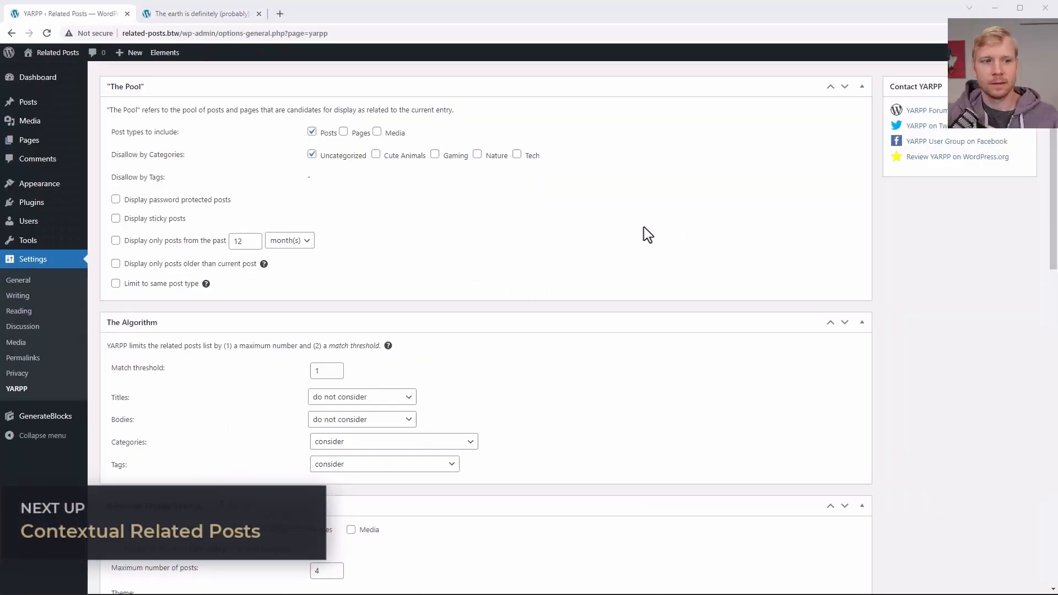
click(11, 202)
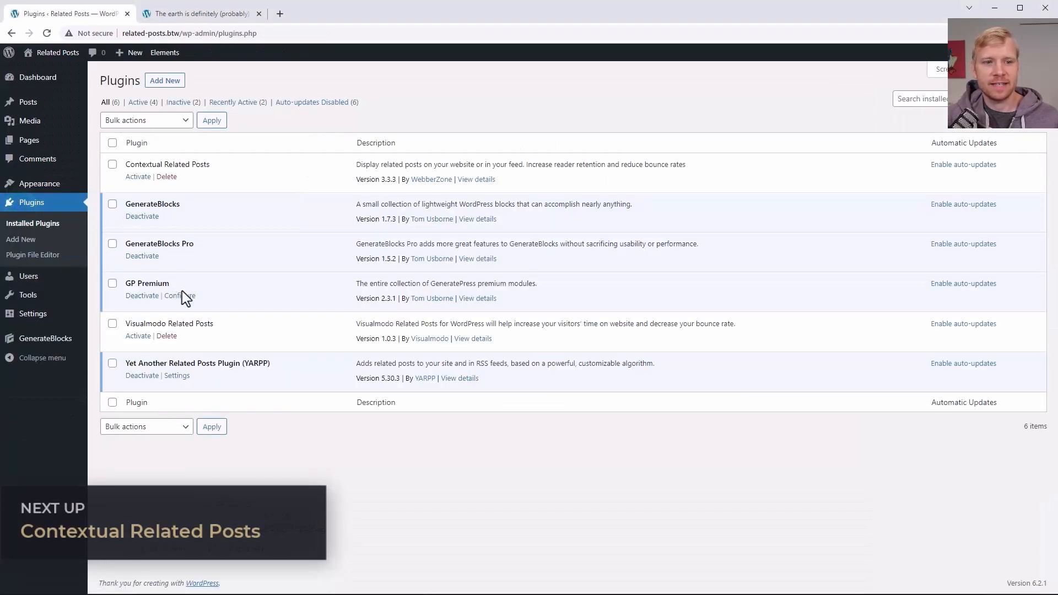
click(142, 376)
click(585, 476)
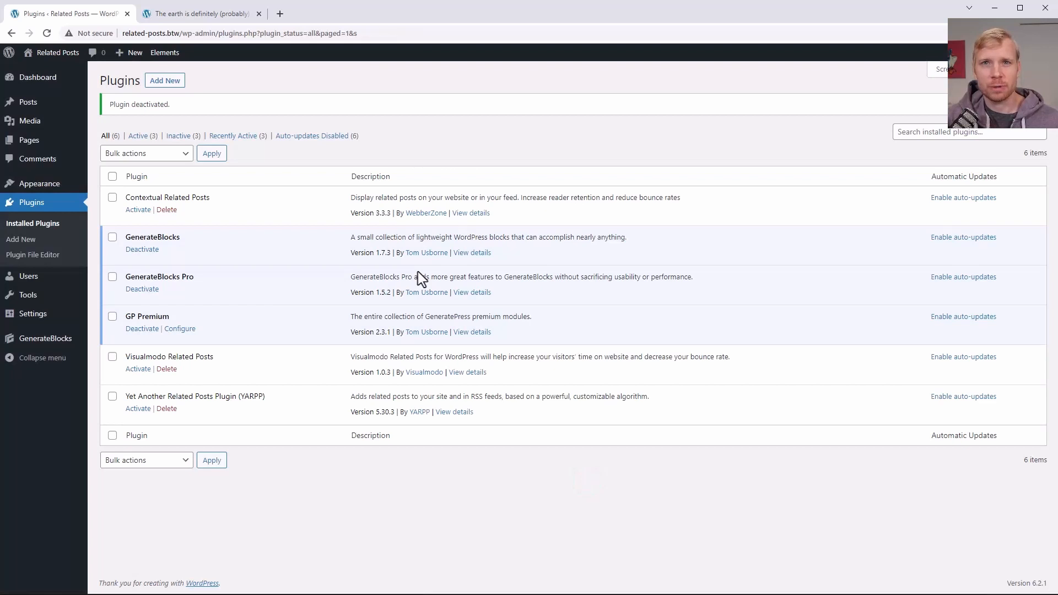
Activate the Contextual Related Posts plugin and open its settings
click(137, 211)
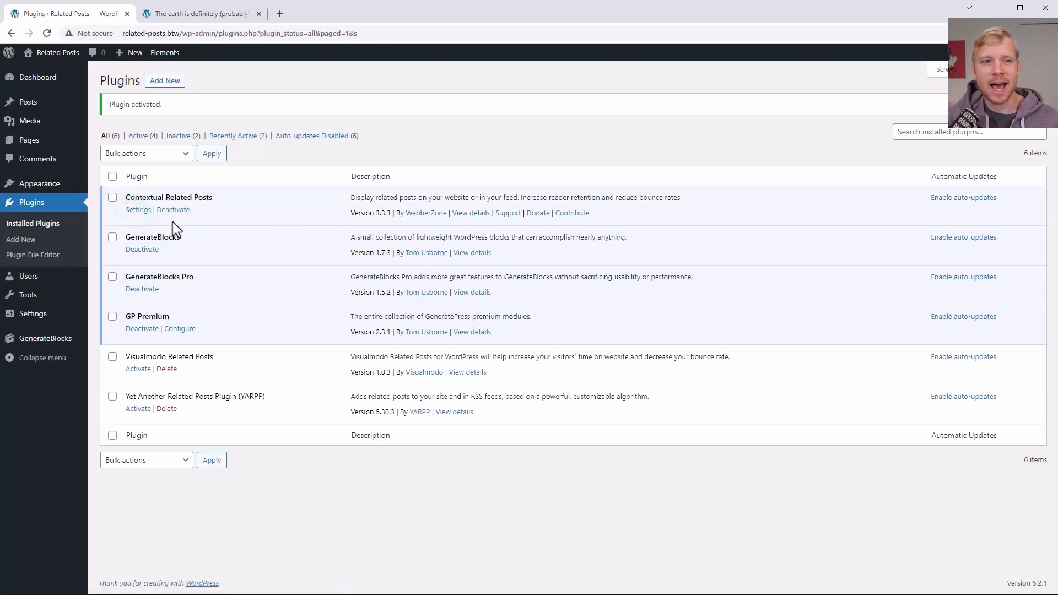
click(135, 213)
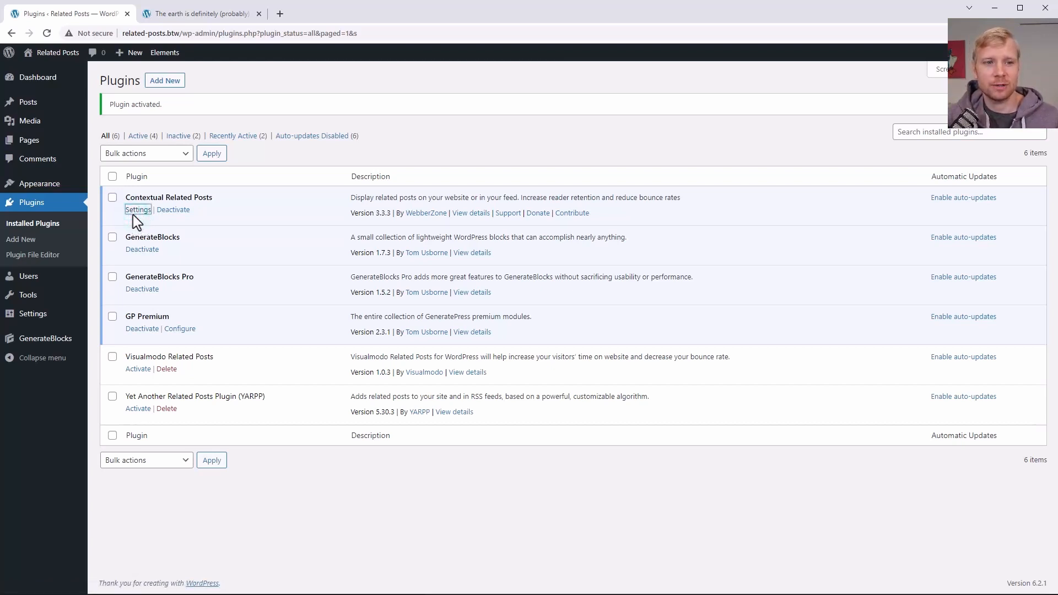
click(134, 213)
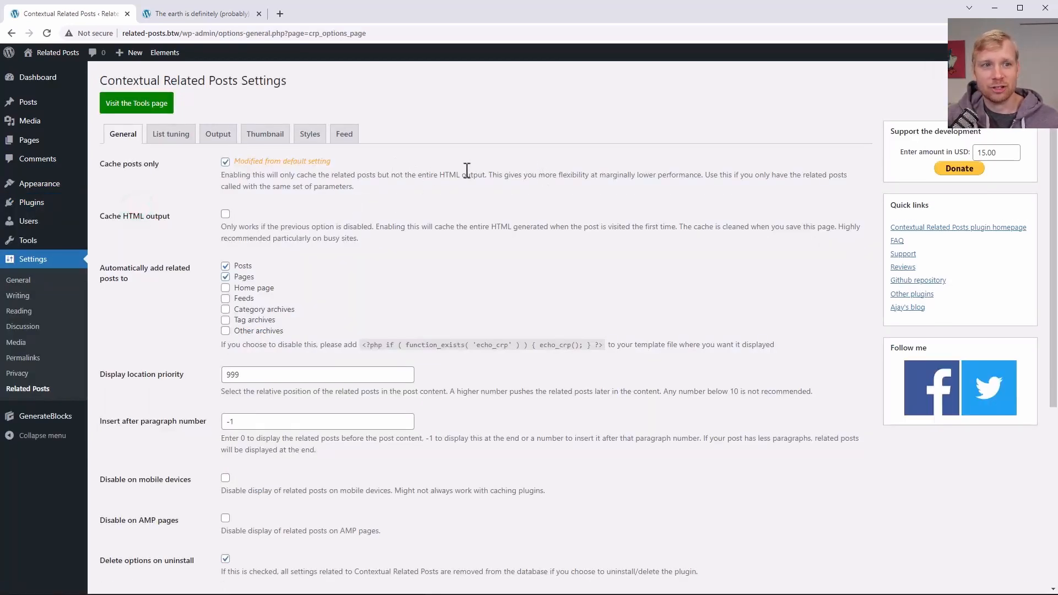
Exclude pages from the automatic addition of related posts, keeping it enabled only for posts
scroll(462, 169, down, 3)
scroll(370, 170, up, 1)
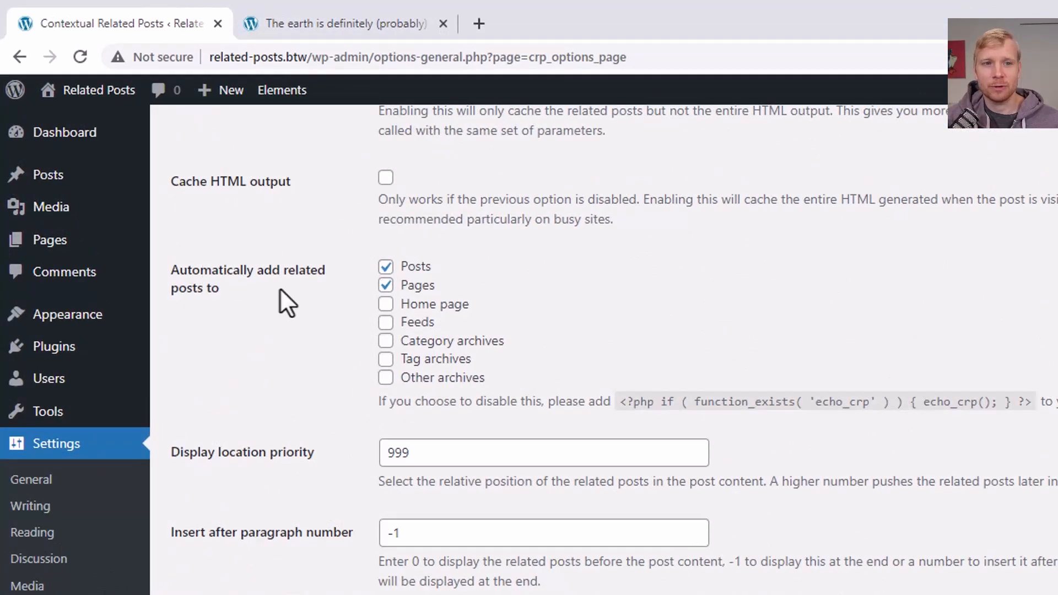
click(386, 285)
Try inserting the related posts after paragraph number 4, and return the setting to -1
scroll(551, 301, down, 2)
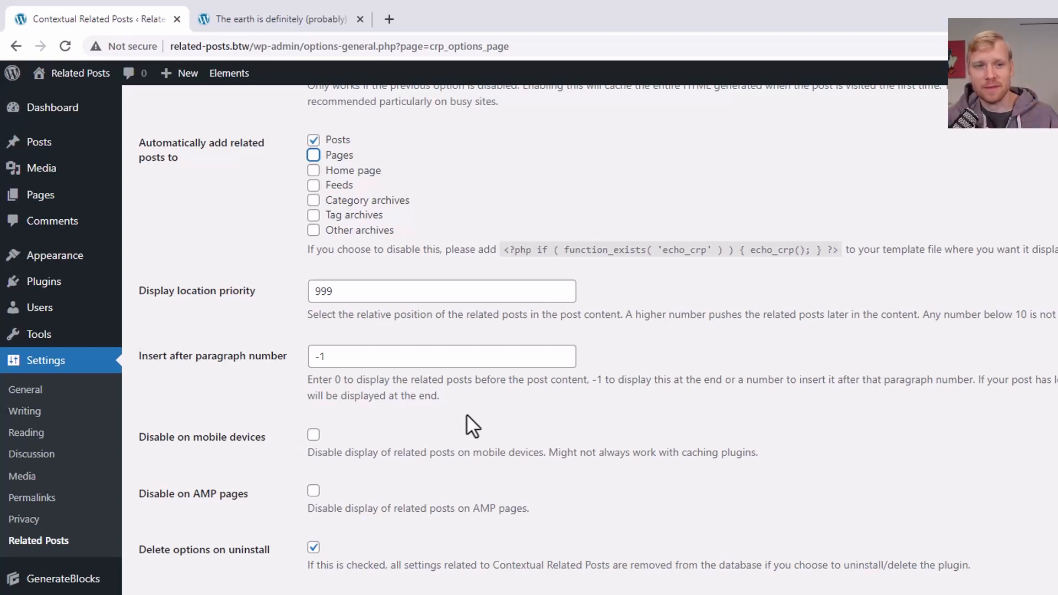
drag(410, 359, 278, 359)
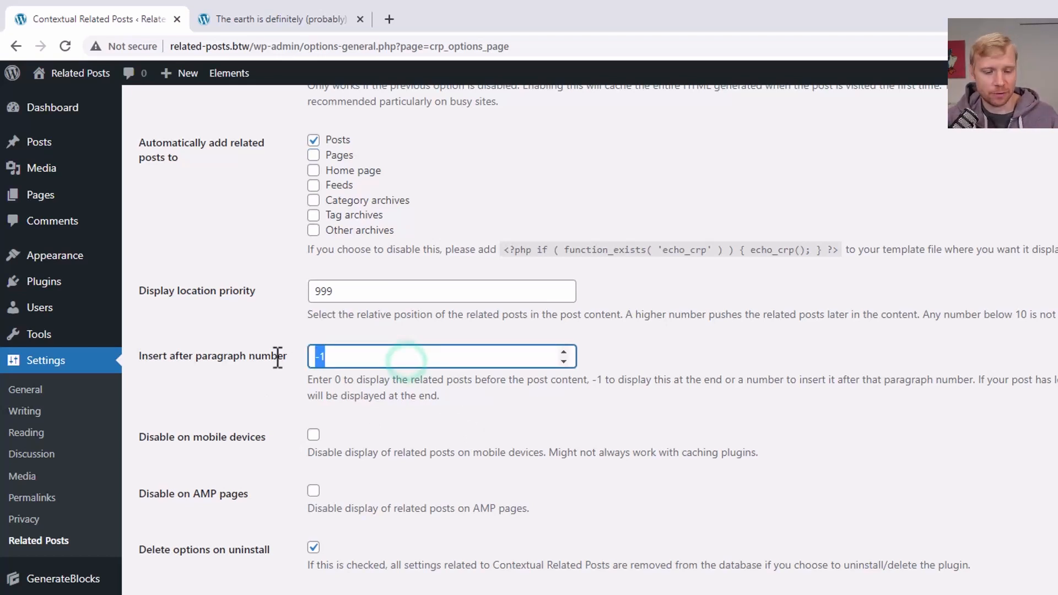
text(4)
click(757, 342)
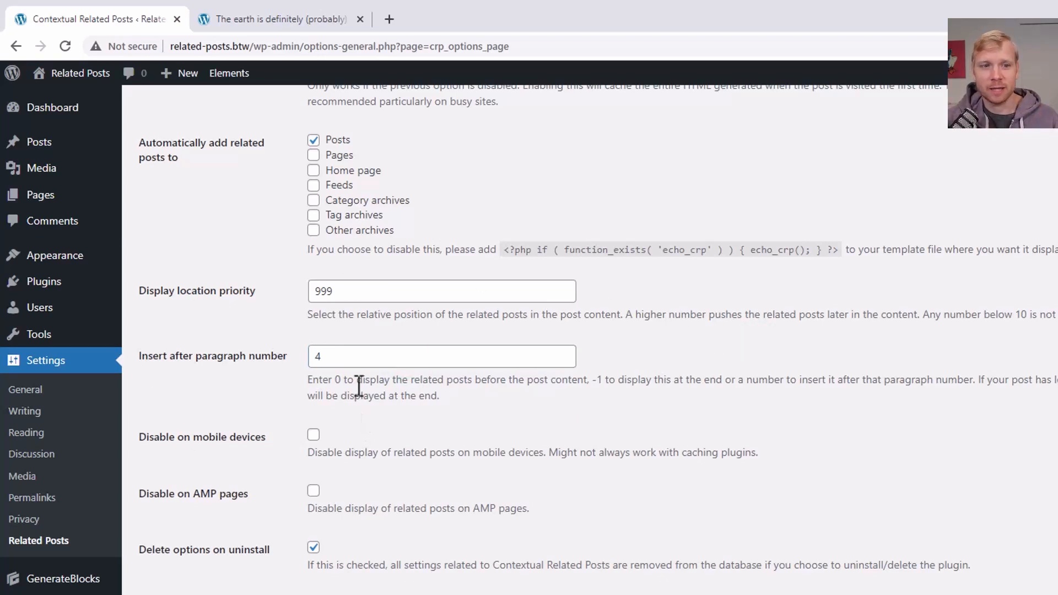
drag(354, 357, 280, 355)
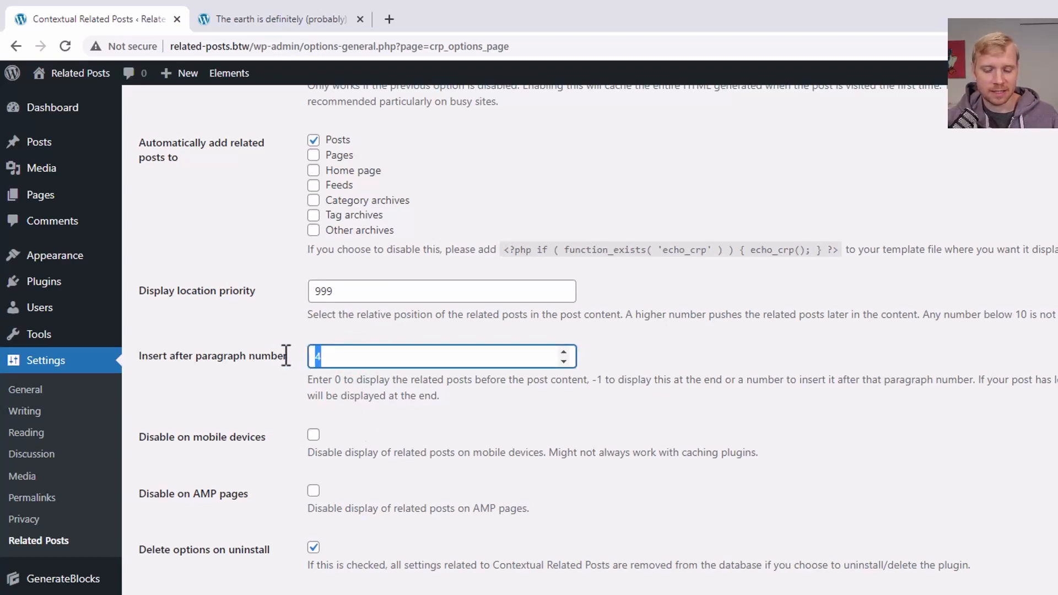
text(-1)
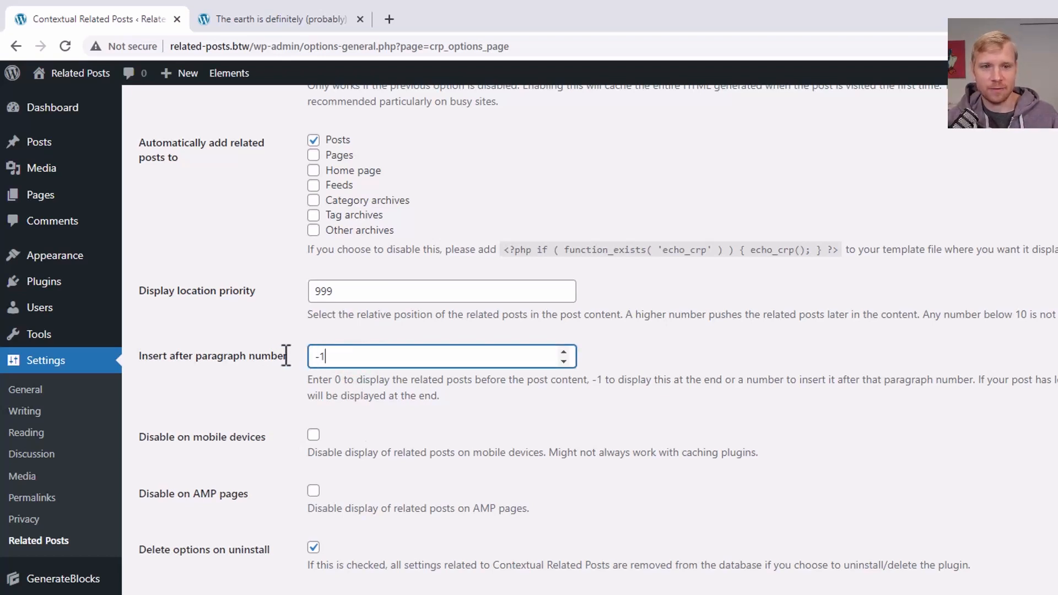
click(632, 397)
Limit the Contextual Related Posts meta box to admins only and save the general settings
scroll(600, 362, down, 1)
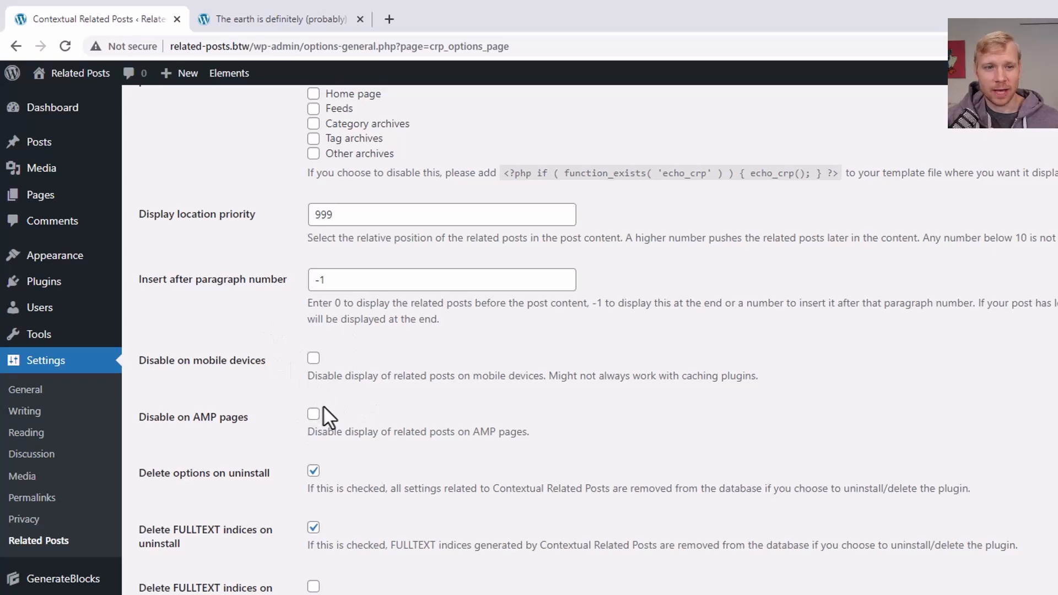
scroll(381, 418, down, 1)
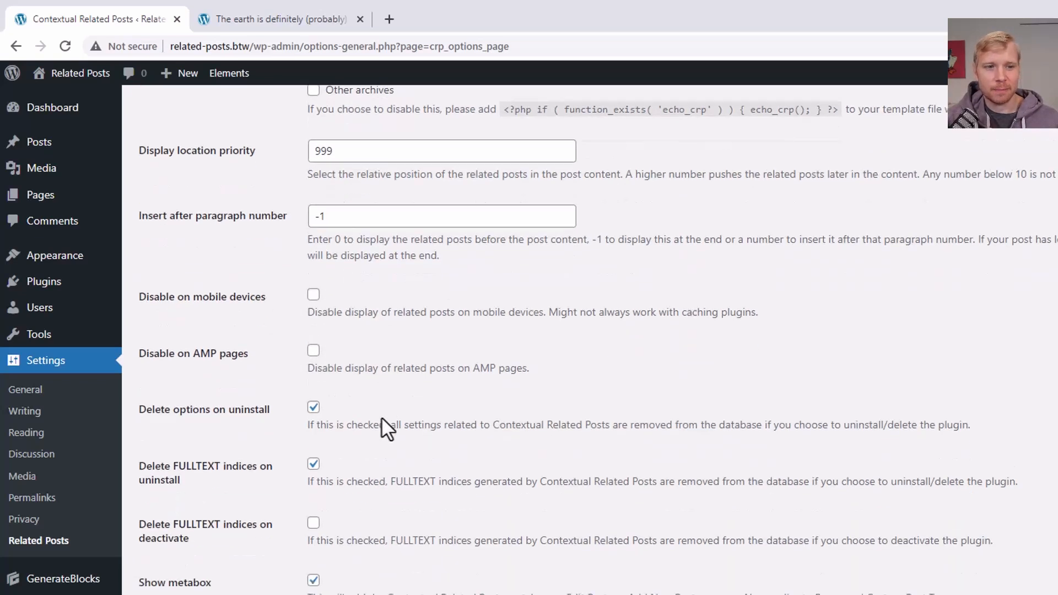
scroll(267, 545, down, 3)
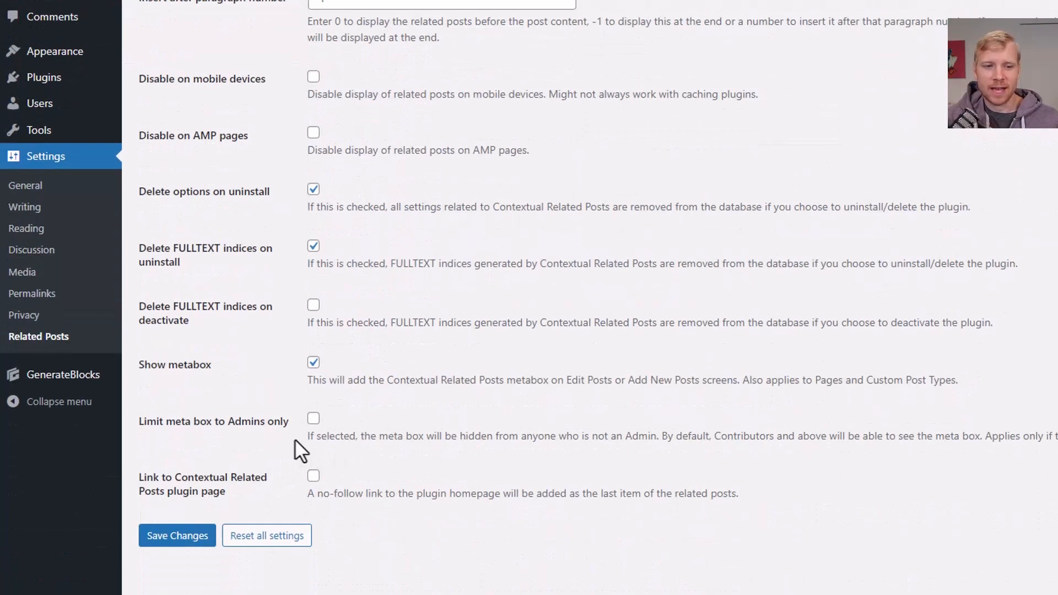
click(314, 418)
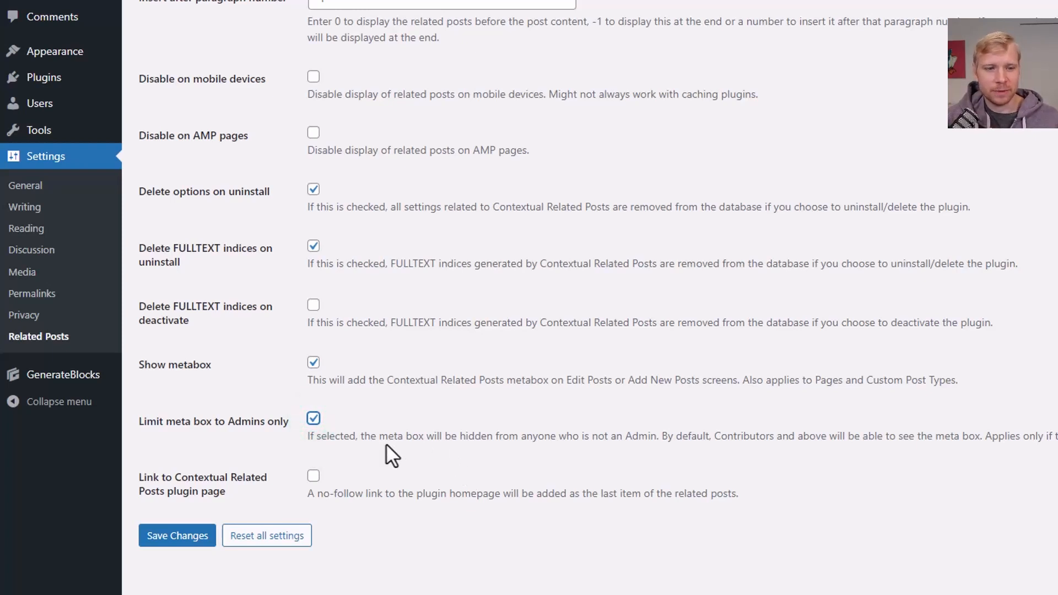
click(198, 543)
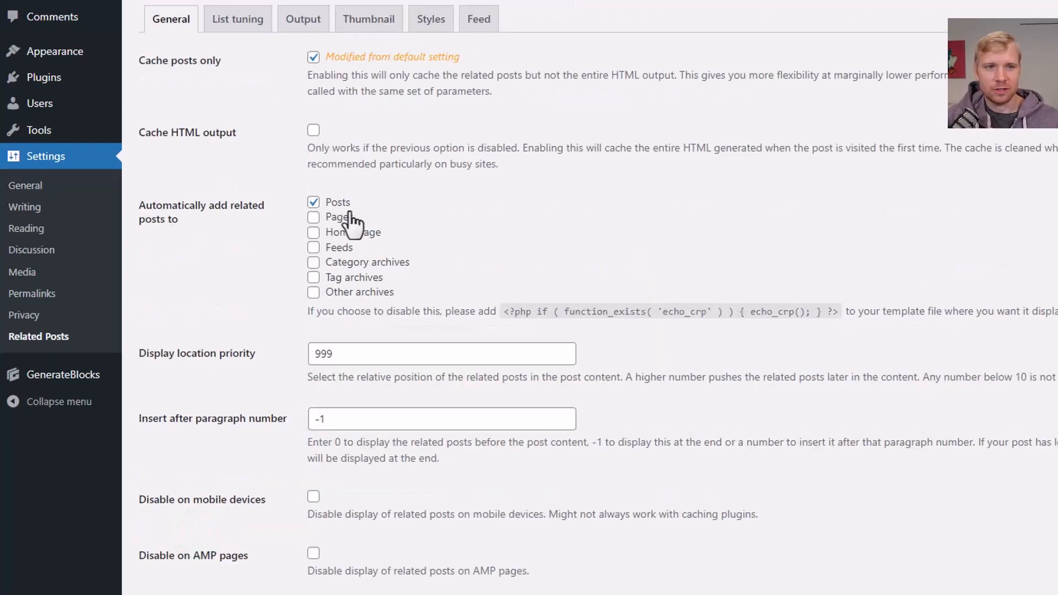
Set the number of posts to display to 3 in the list tuning settings
click(236, 18)
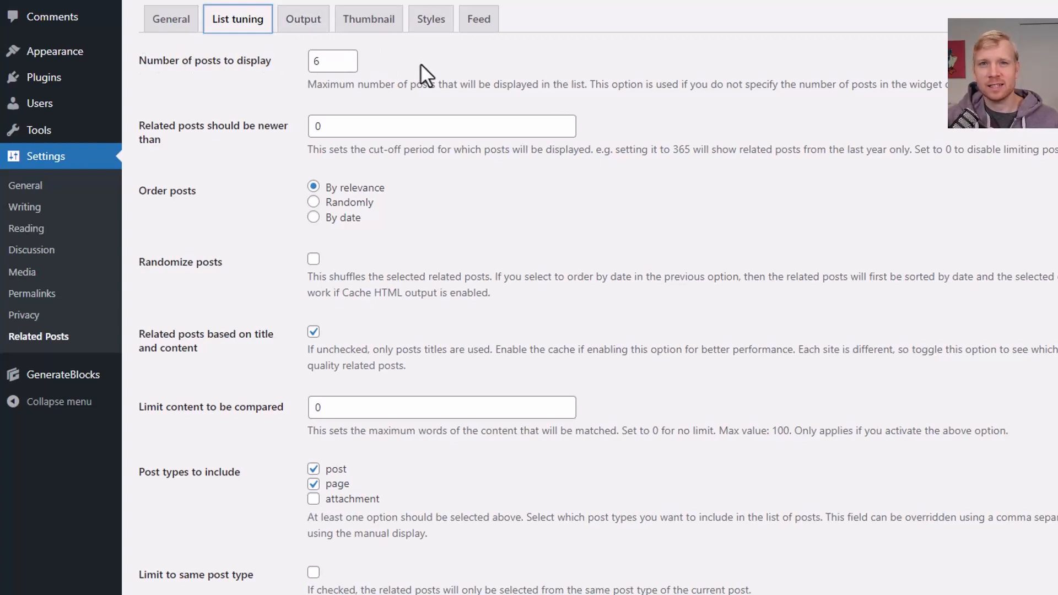
click(389, 63)
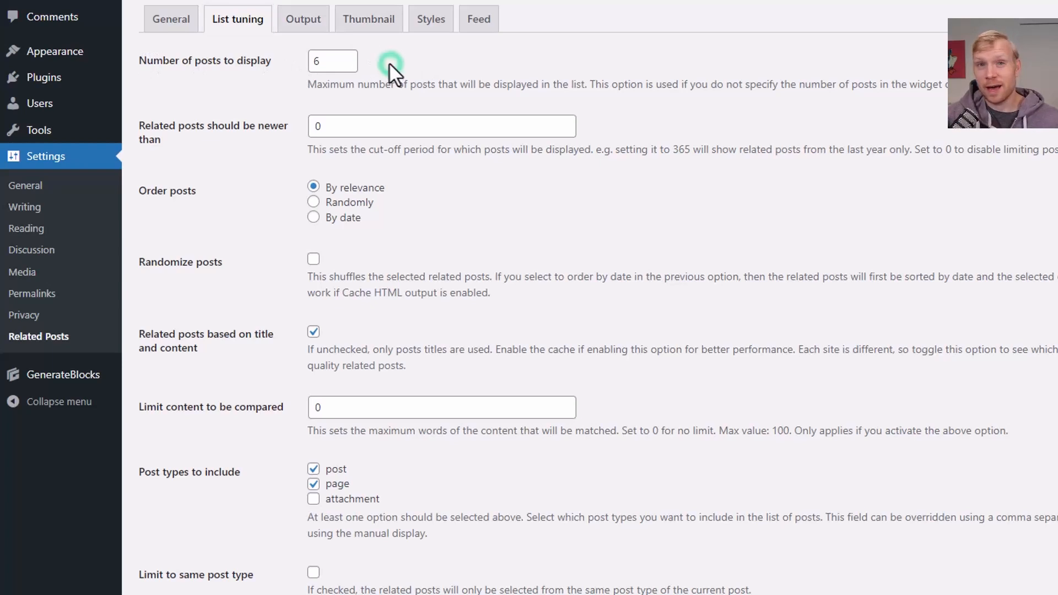
double_click(341, 62)
text(3)
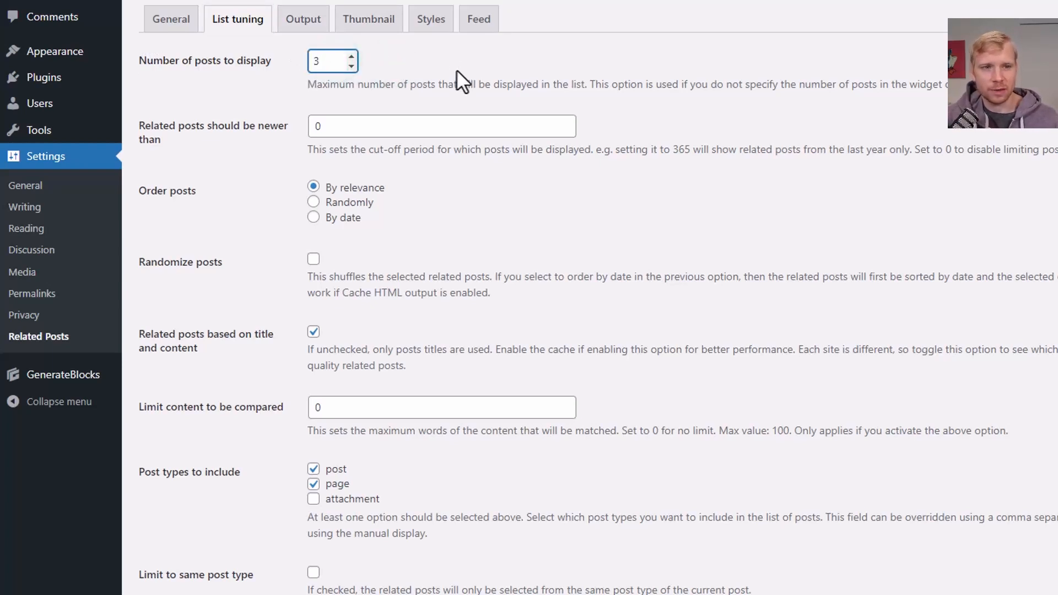
click(455, 62)
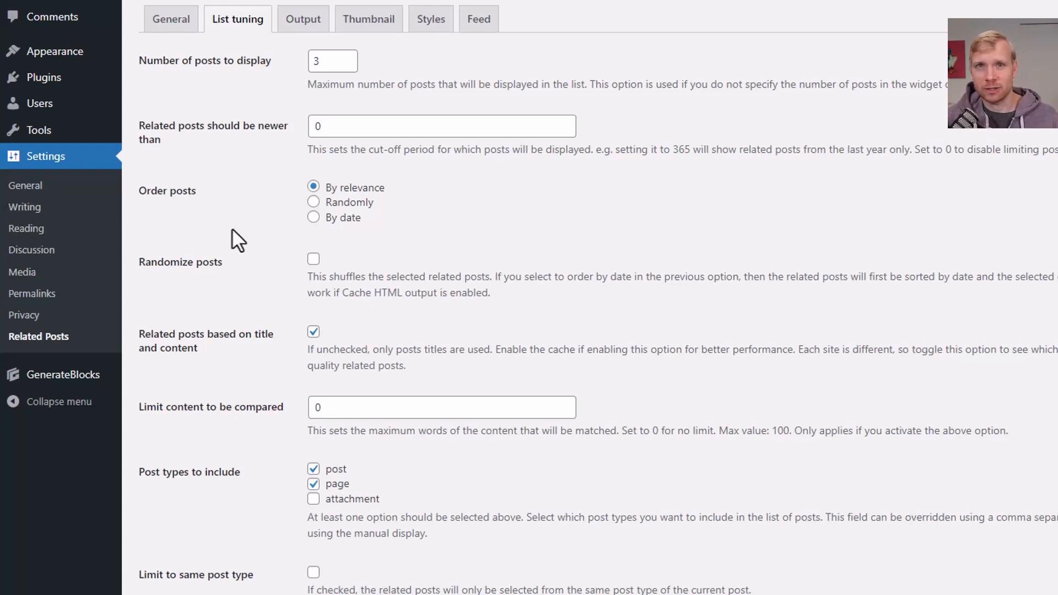
Turn off matching related posts based on title and content
scroll(549, 90, down, 5)
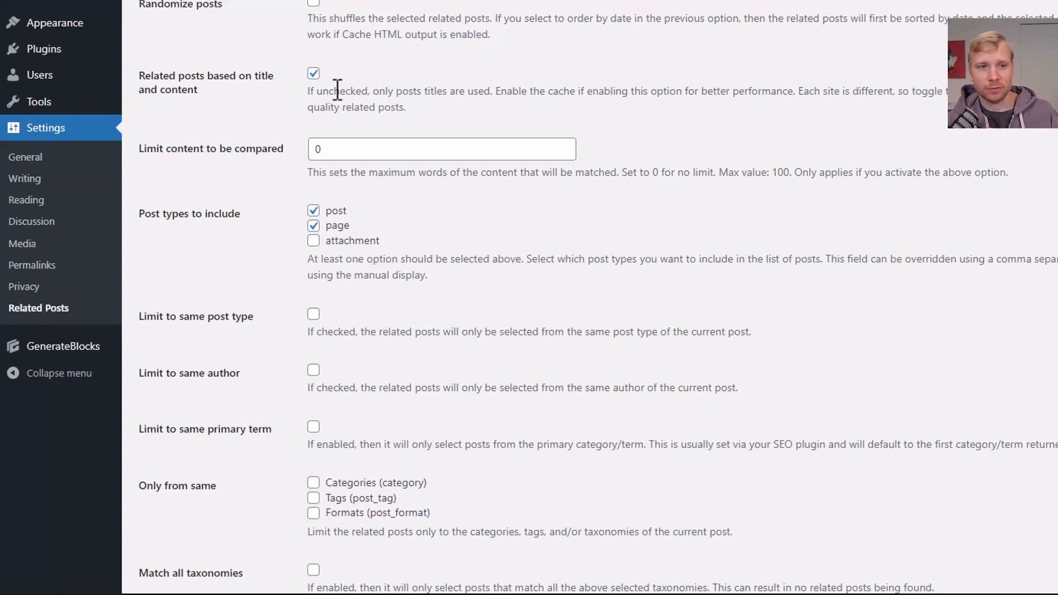
click(313, 73)
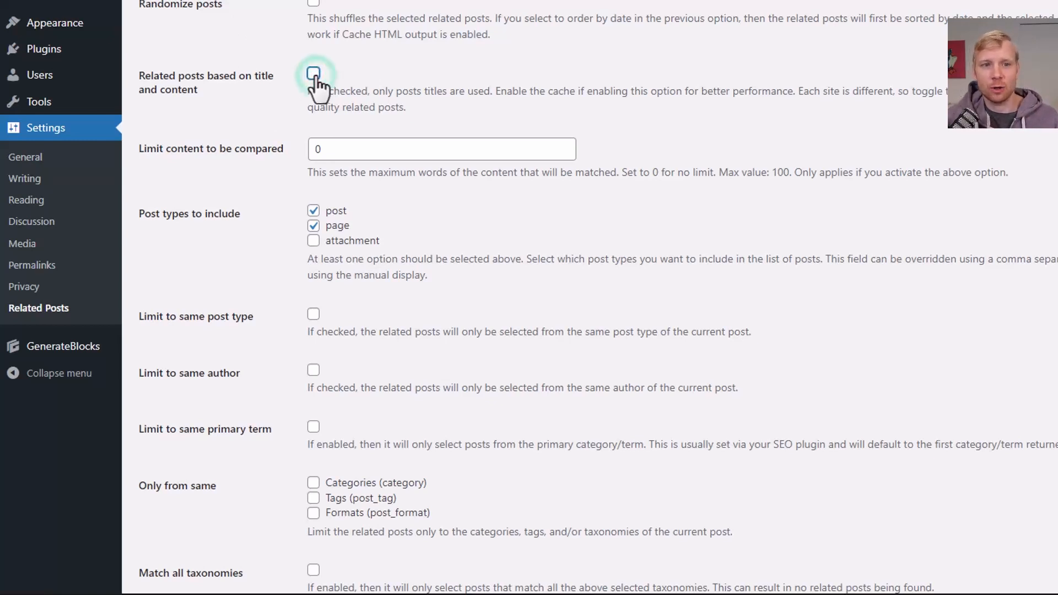
Turn matching of related posts based on title and content back on
click(313, 74)
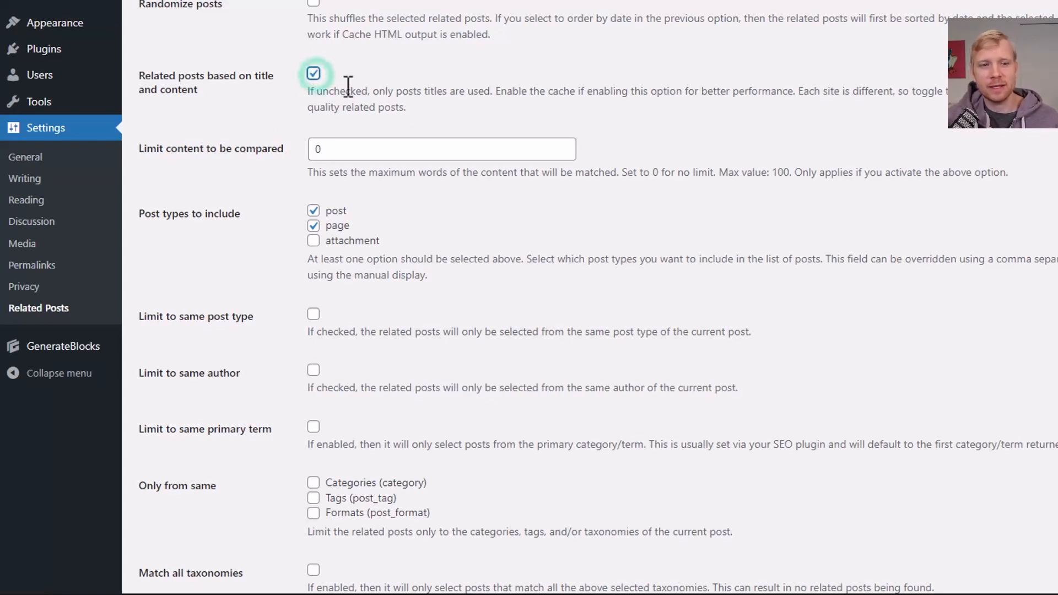
scroll(655, 187, down, 10)
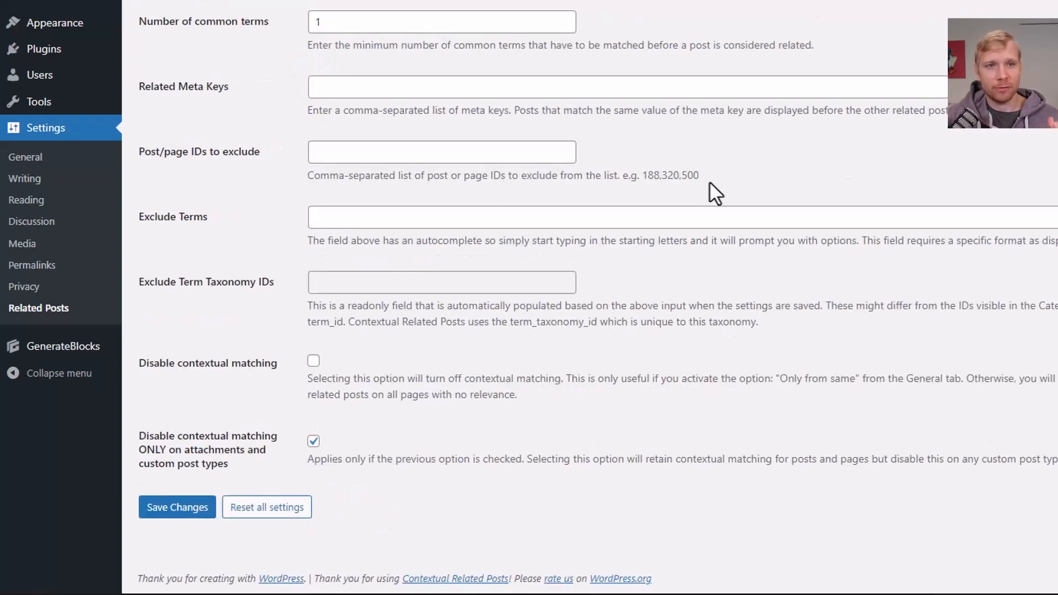
Try disabling contextual matching and limiting related posts to the same tags and categories, and clear these options again
click(311, 361)
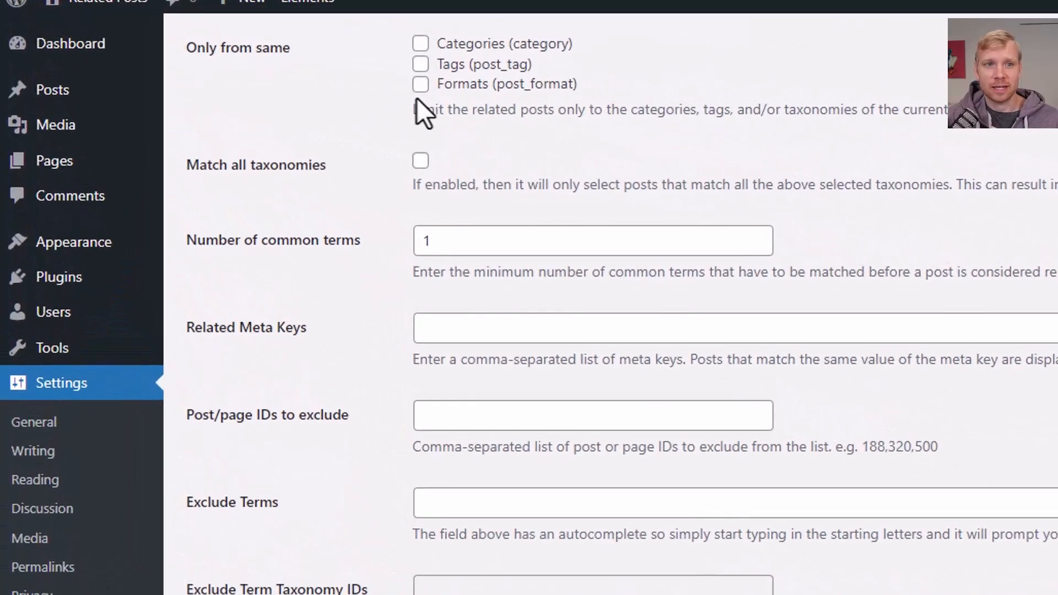
click(420, 64)
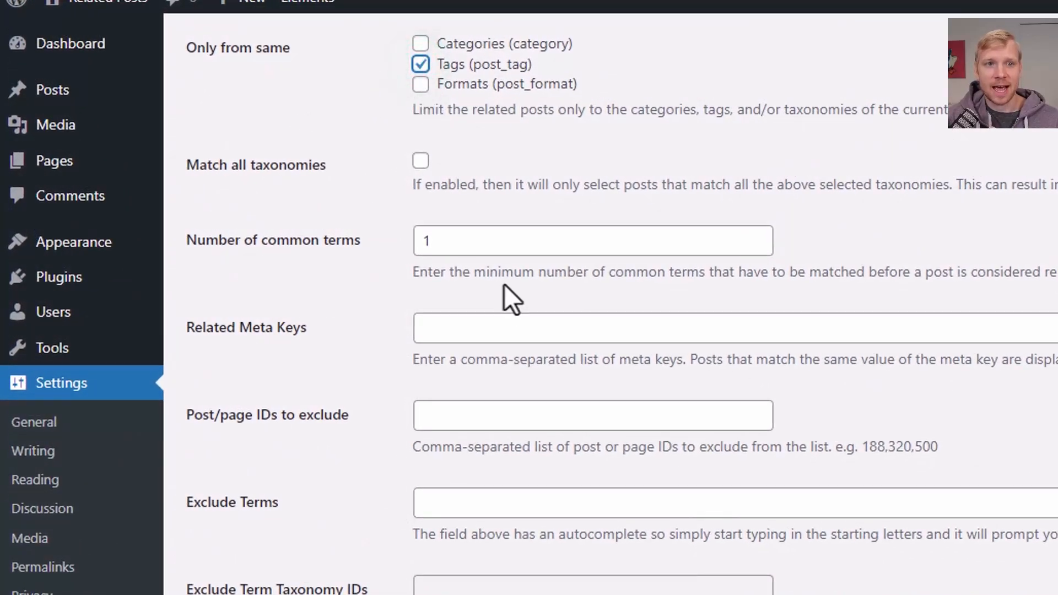
click(421, 44)
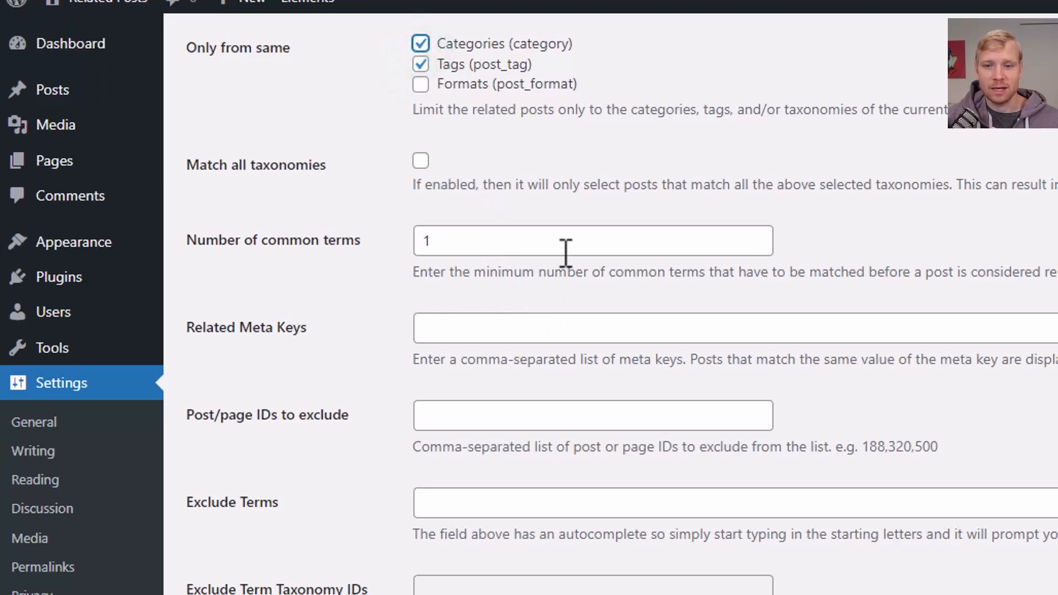
click(420, 64)
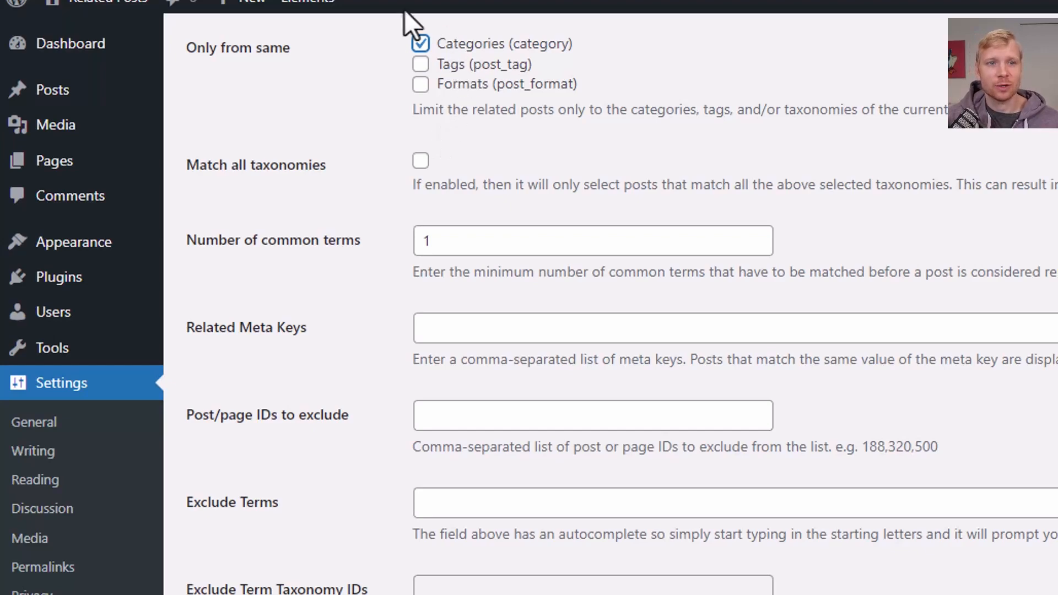
click(420, 44)
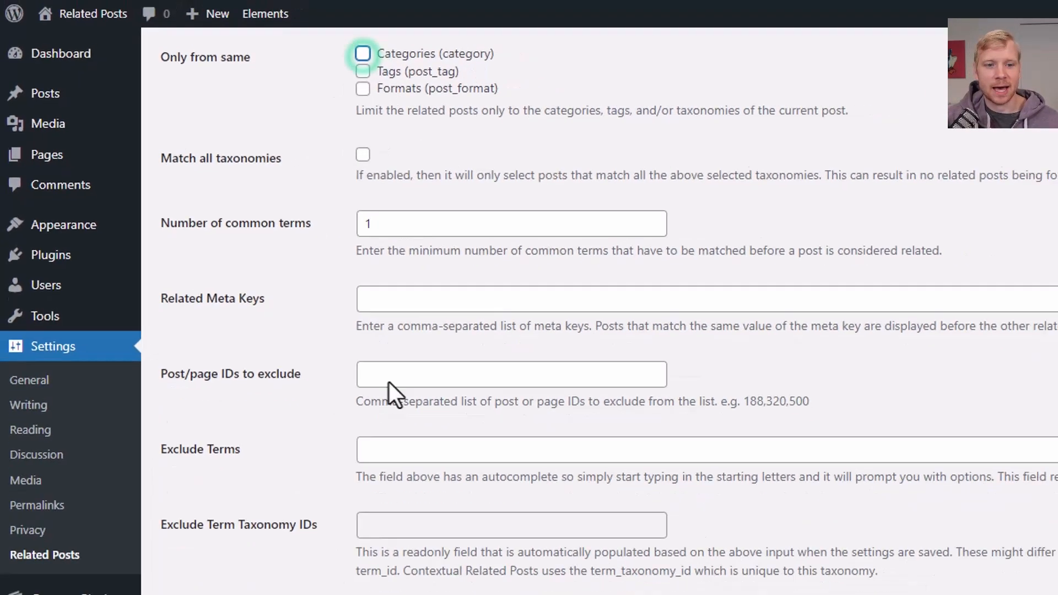
click(226, 427)
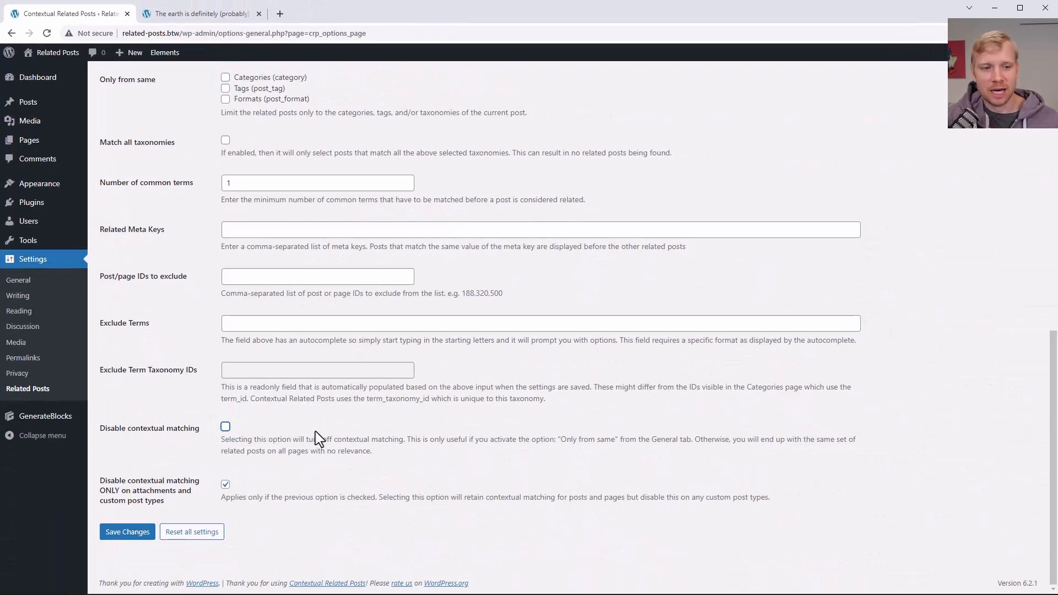
Save the list tuning settings
click(226, 484)
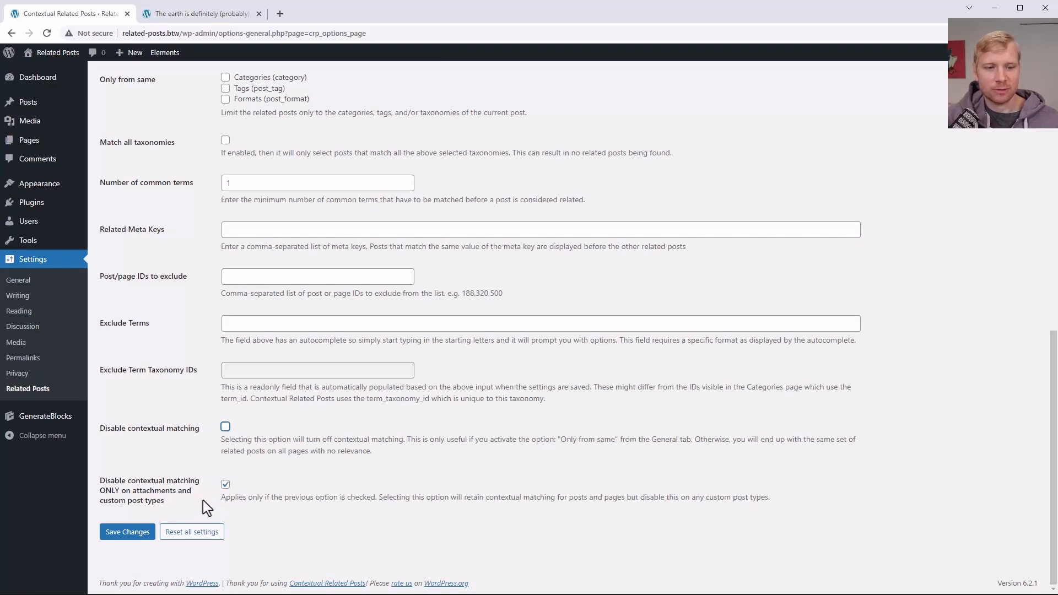
click(141, 543)
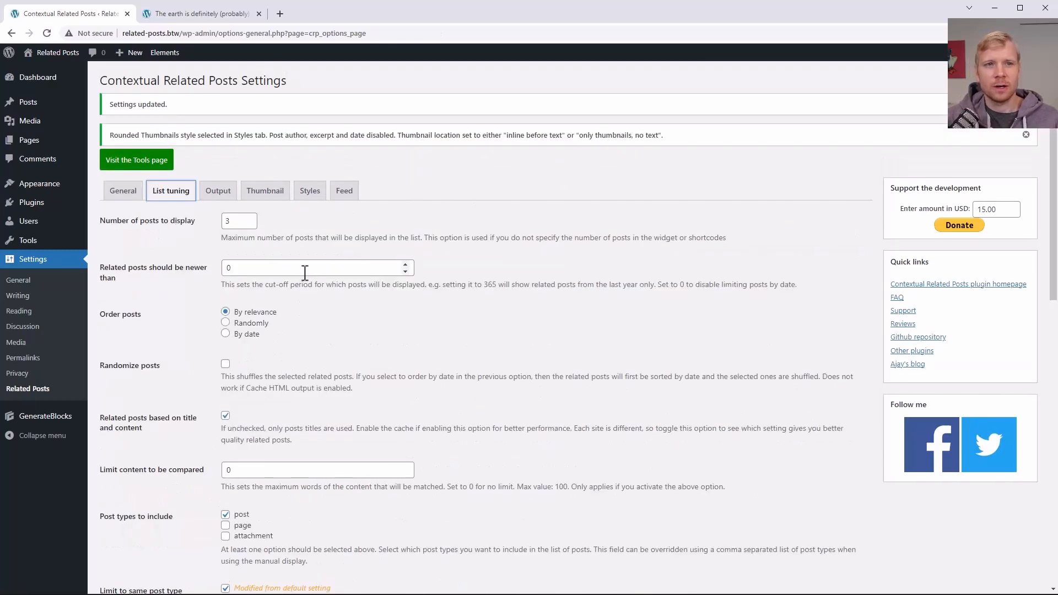
Save Rounded thumbnails with CSS grid as the related posts style and reload the blog post to check it
click(312, 199)
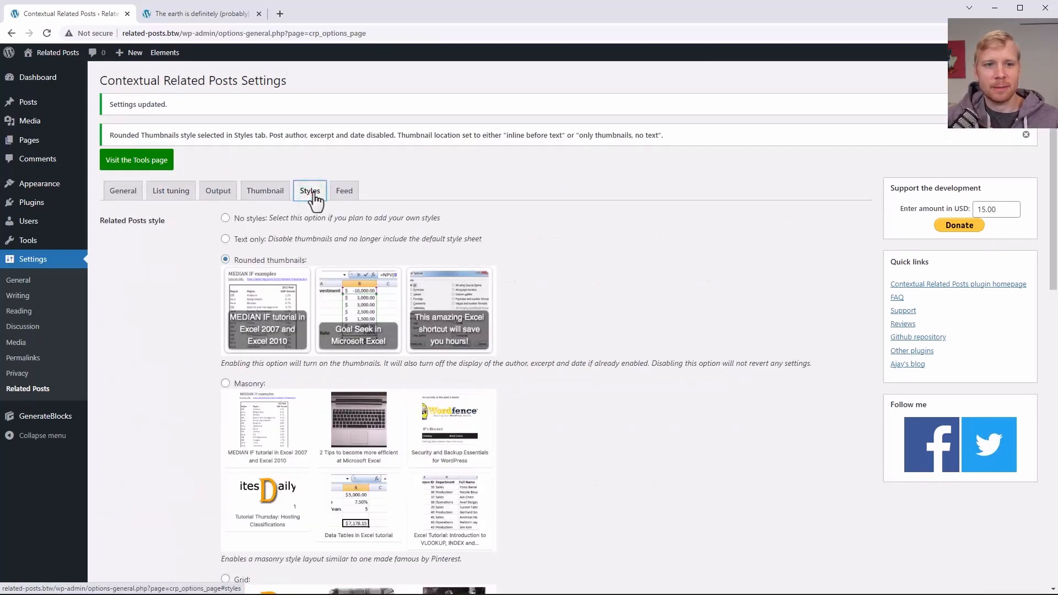
scroll(565, 171, down, 1)
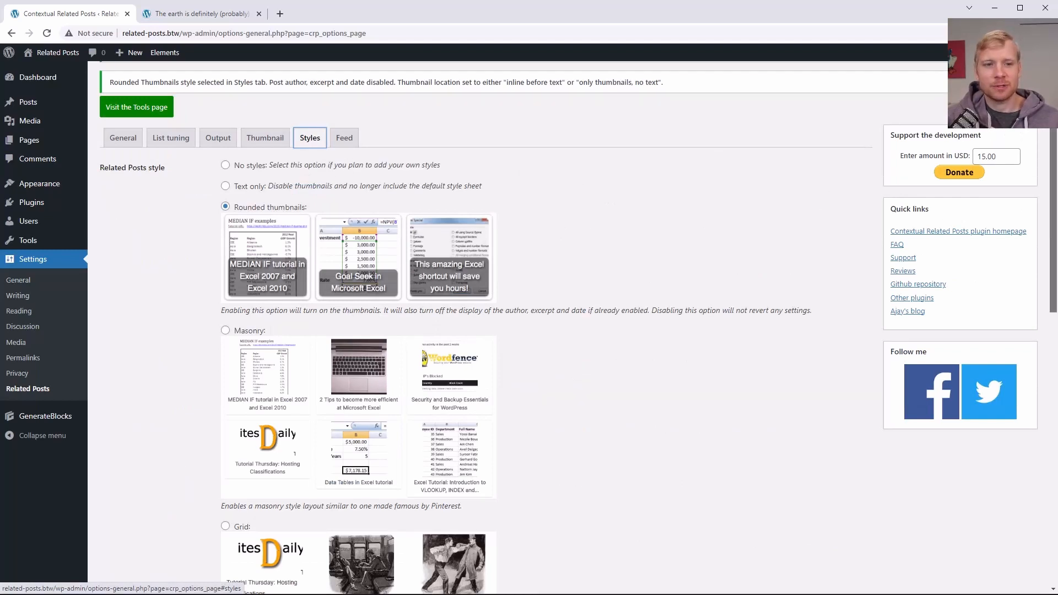
scroll(701, 174, down, 5)
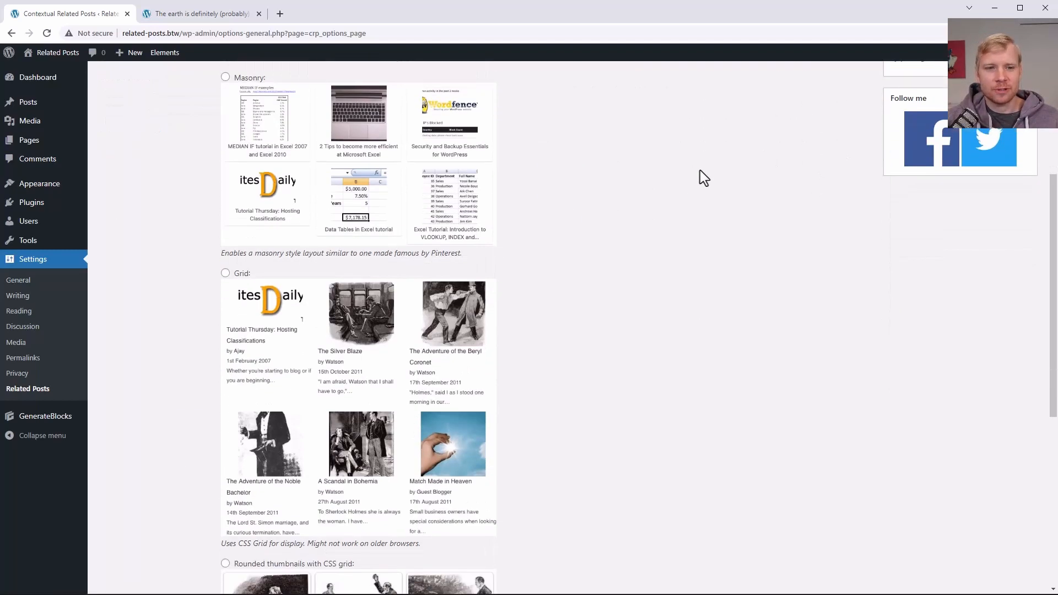
scroll(703, 178, down, 2)
scroll(700, 175, up, 7)
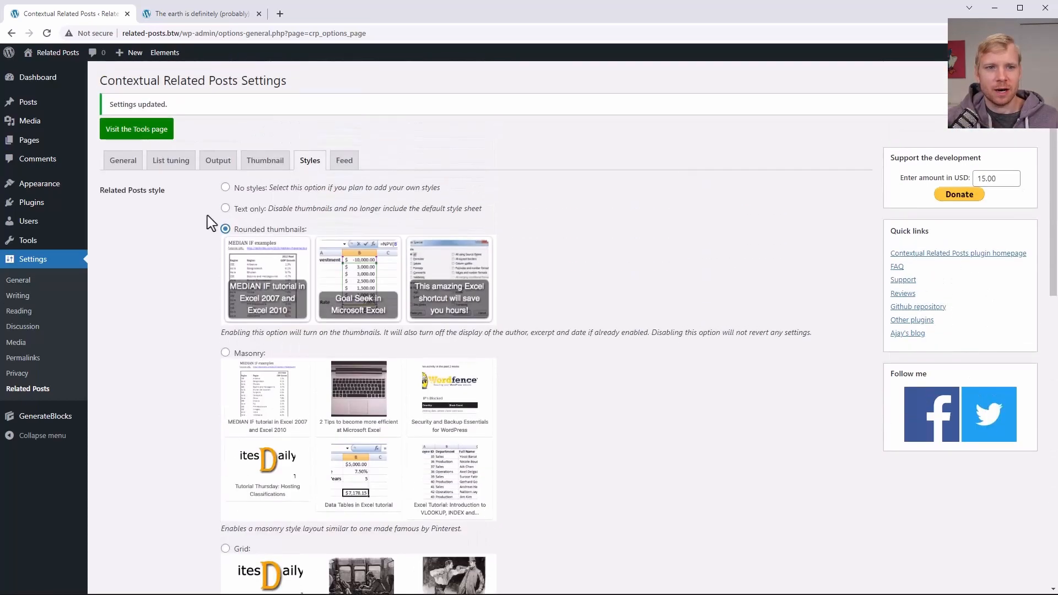
scroll(361, 268, down, 4)
scroll(463, 377, down, 6)
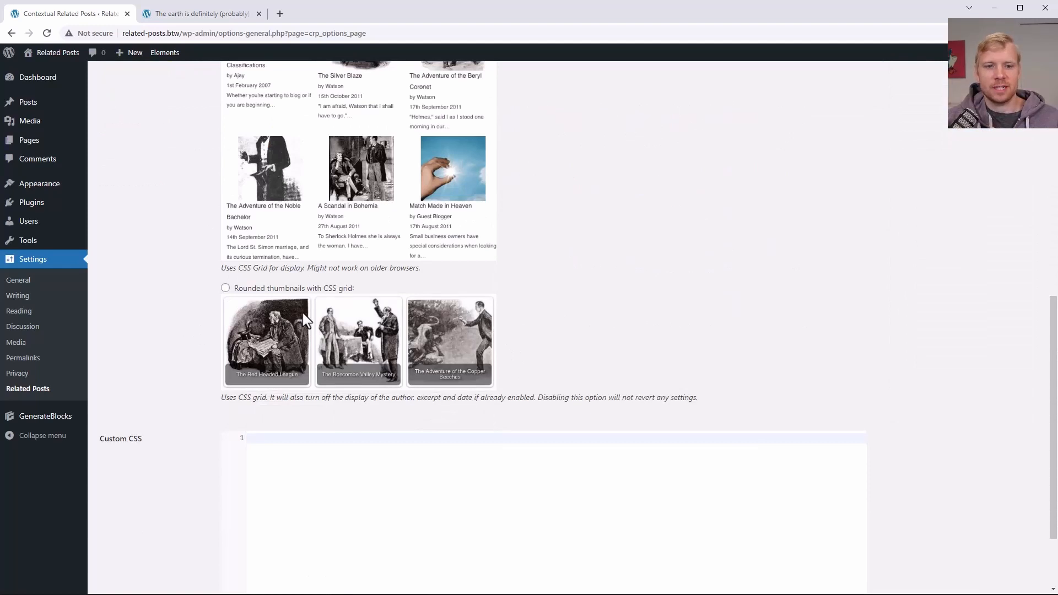
click(226, 288)
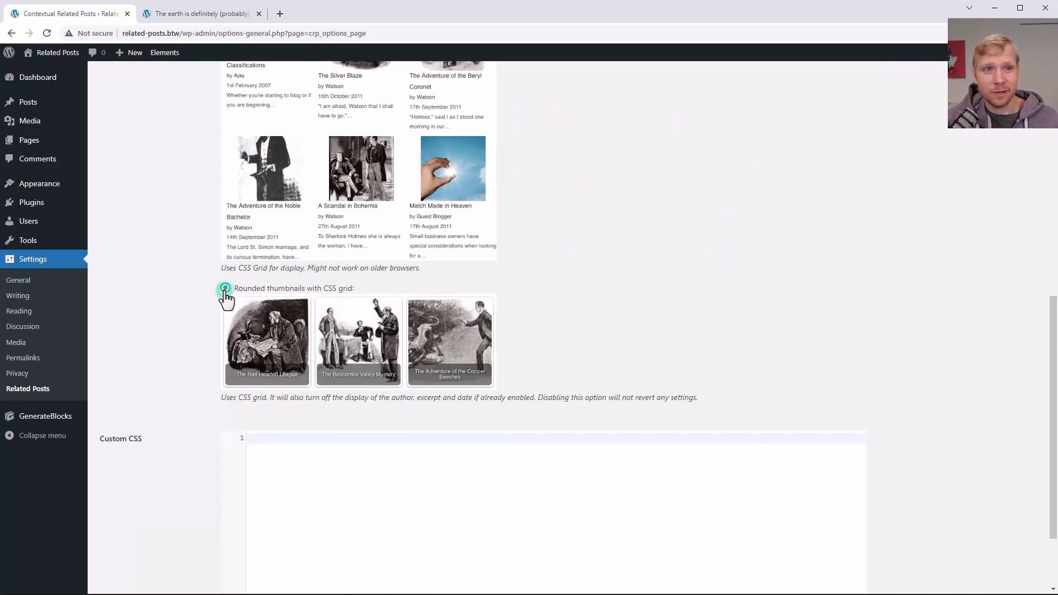
scroll(228, 319, down, 2)
click(123, 540)
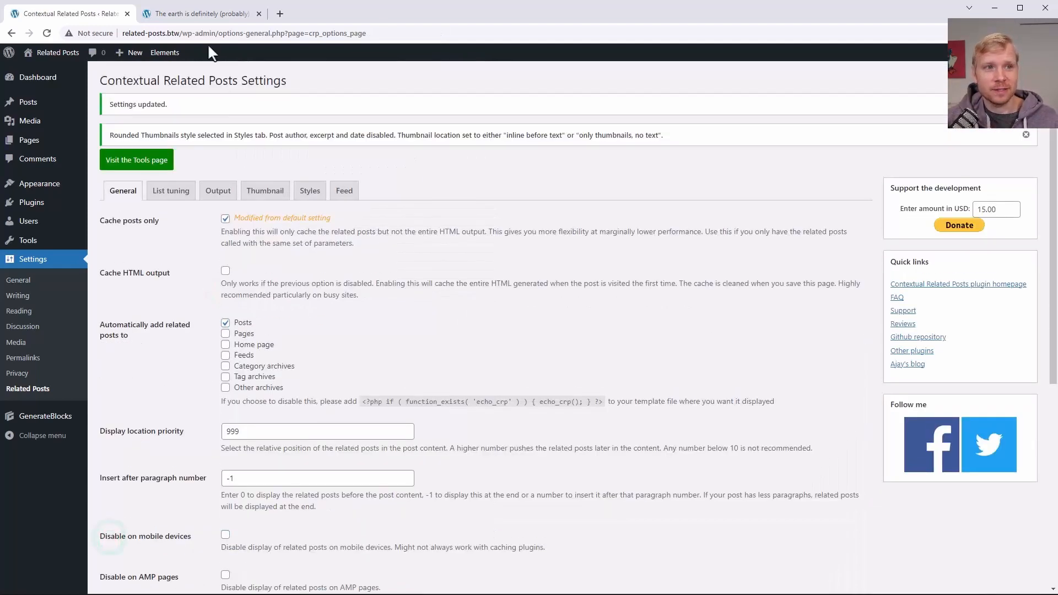
click(196, 15)
click(47, 33)
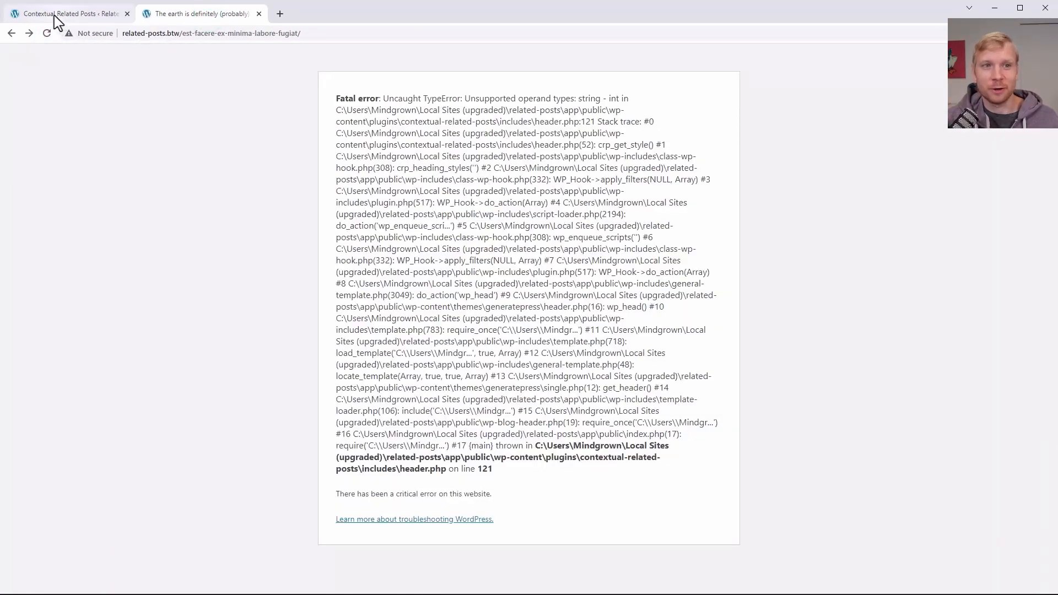
Switch the related posts style to Grid, save it and check the blog post
click(57, 22)
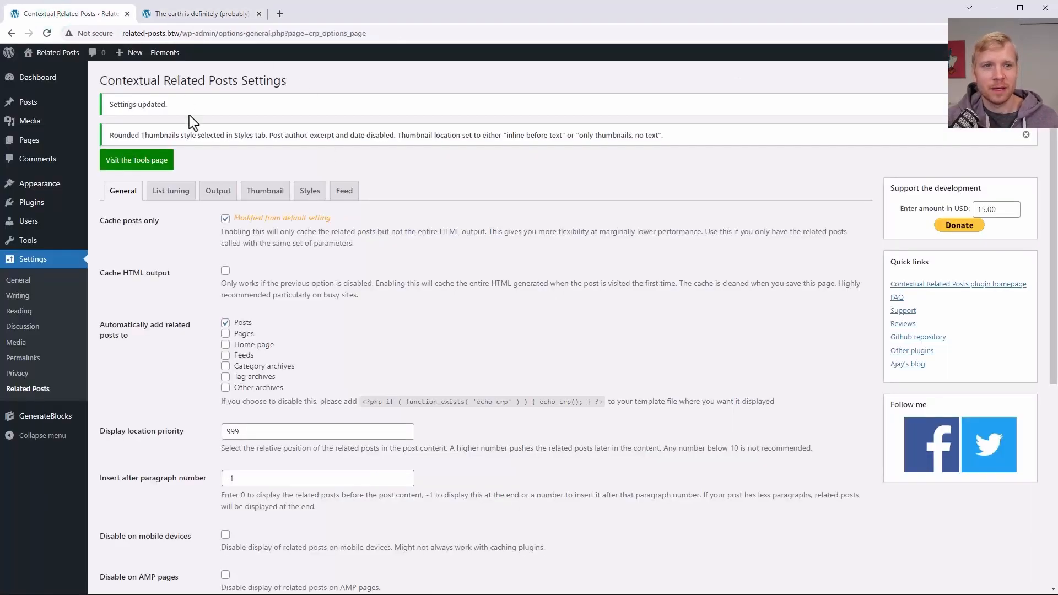
click(309, 193)
scroll(375, 312, down, 8)
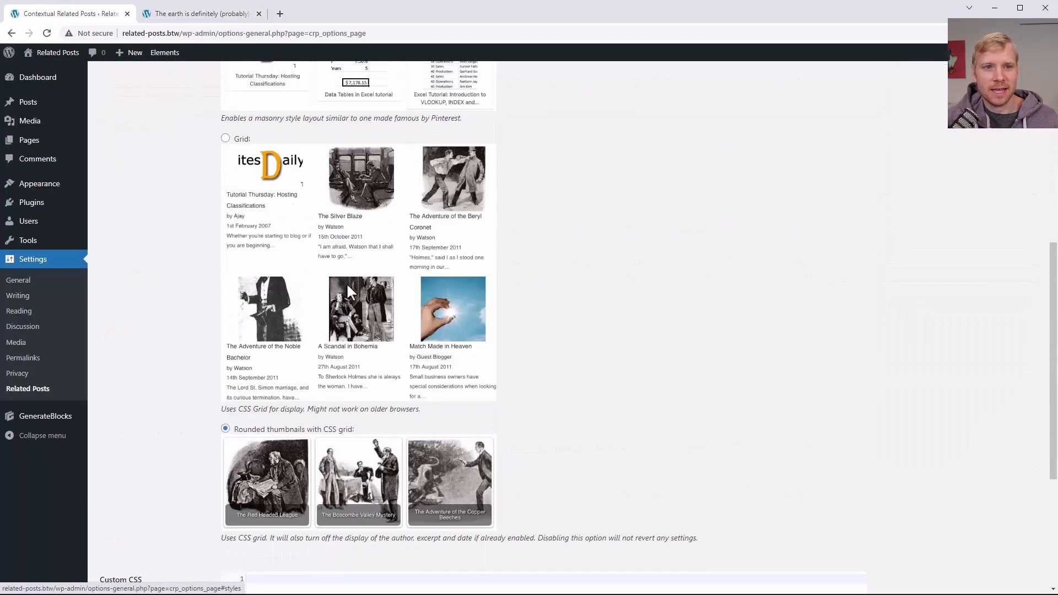
click(226, 138)
scroll(228, 165, down, 3)
click(130, 532)
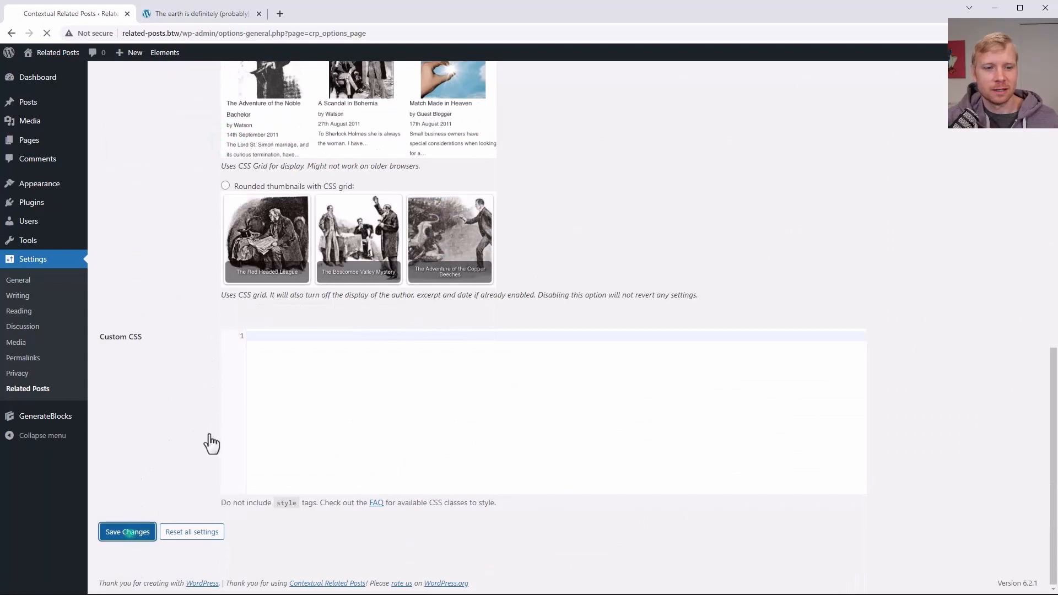
key(ctrl+Tab)
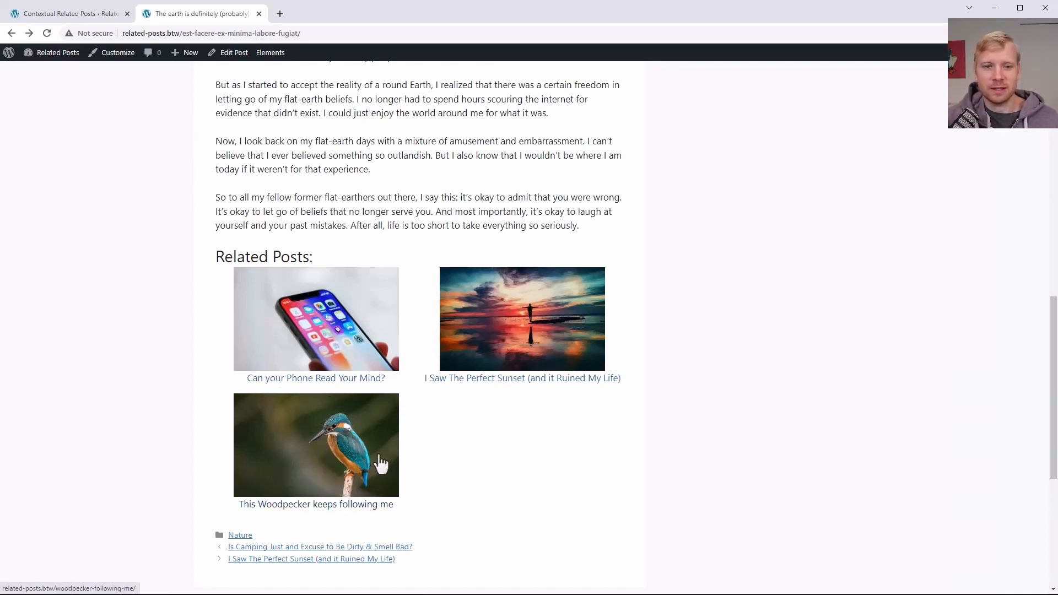
Change the related posts style back to Rounded thumbnails, save it and check the blog post
click(84, 12)
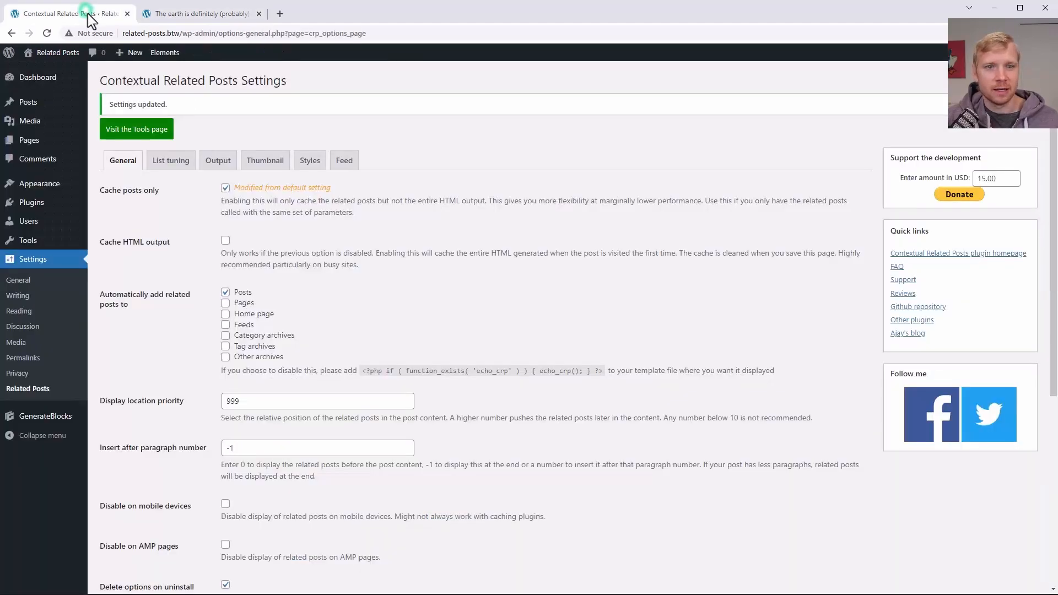
click(294, 169)
scroll(232, 198, down, 1)
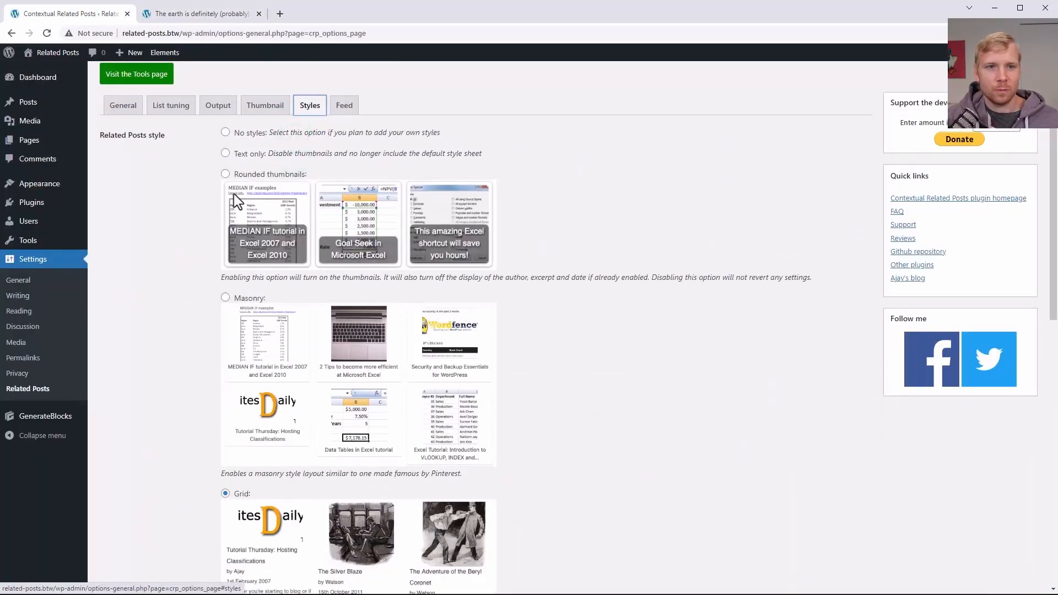
scroll(190, 280, down, 15)
click(116, 531)
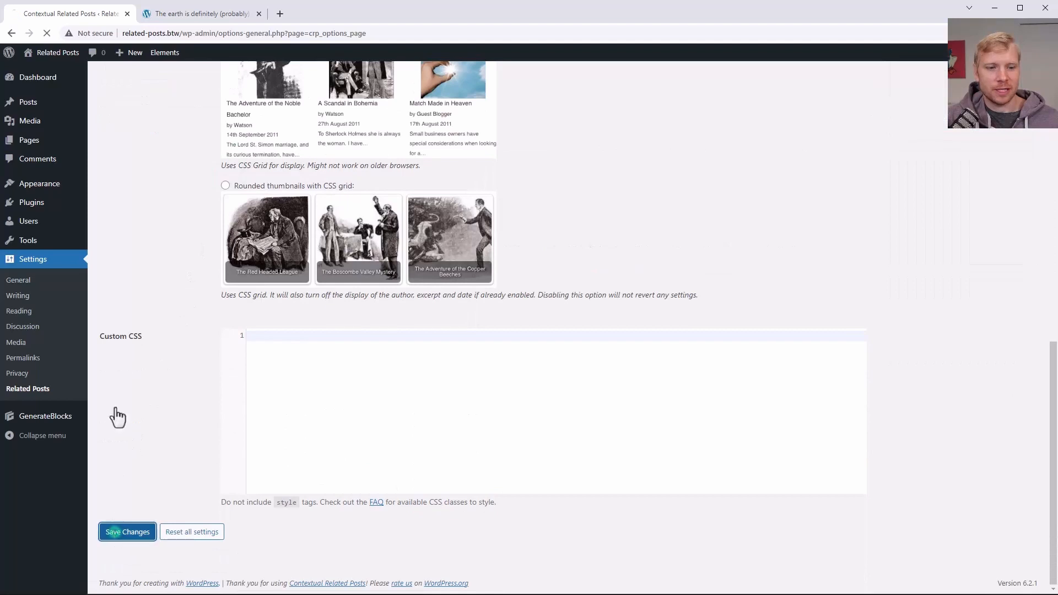
key(ctrl+Tab)
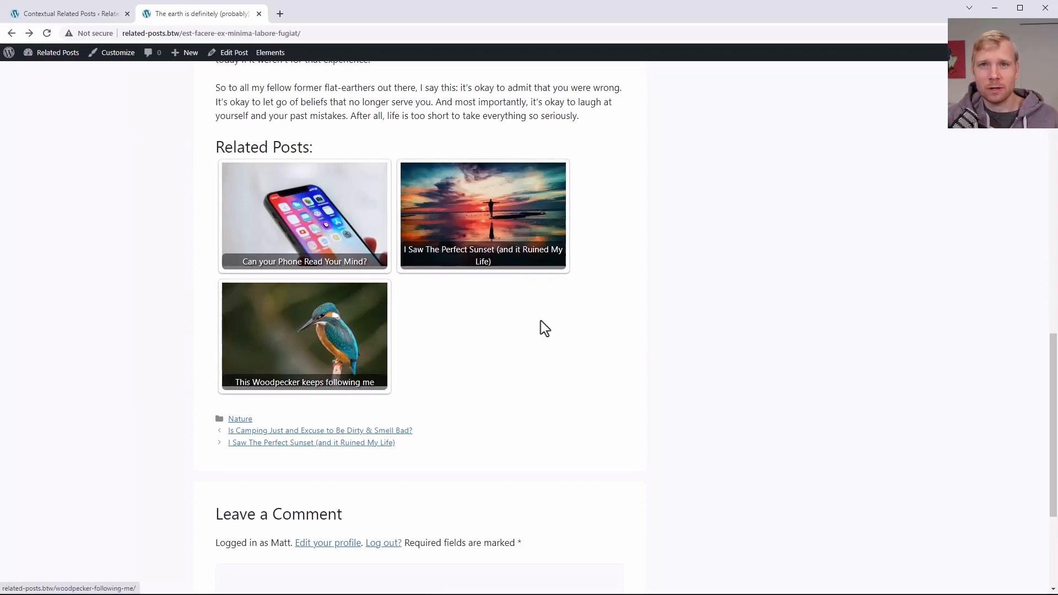
Set the related posts style to No styles, save it and reload the blog post to check the unstyled list
click(79, 8)
click(309, 190)
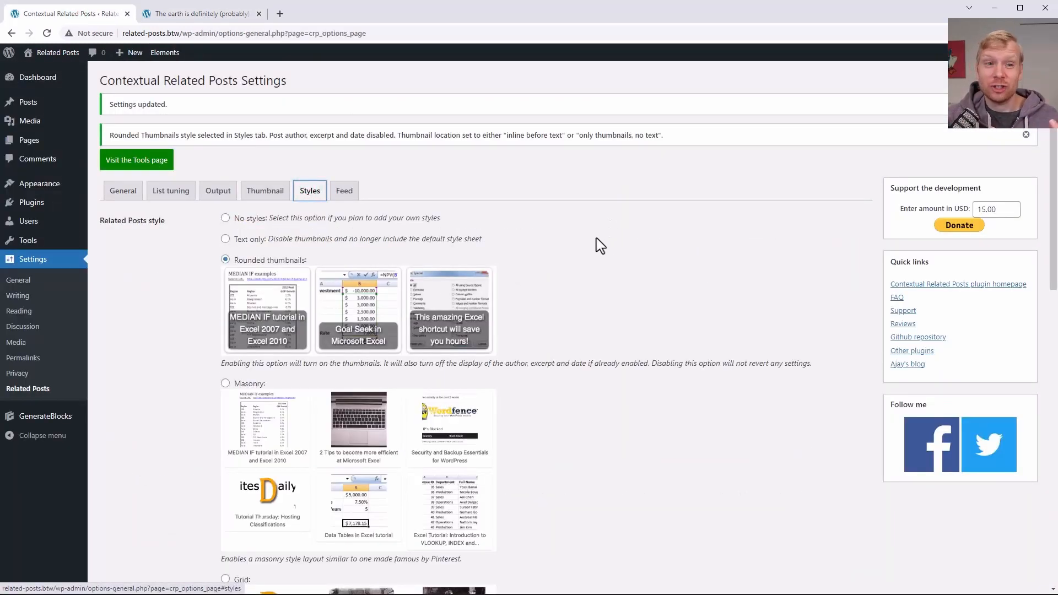
click(226, 219)
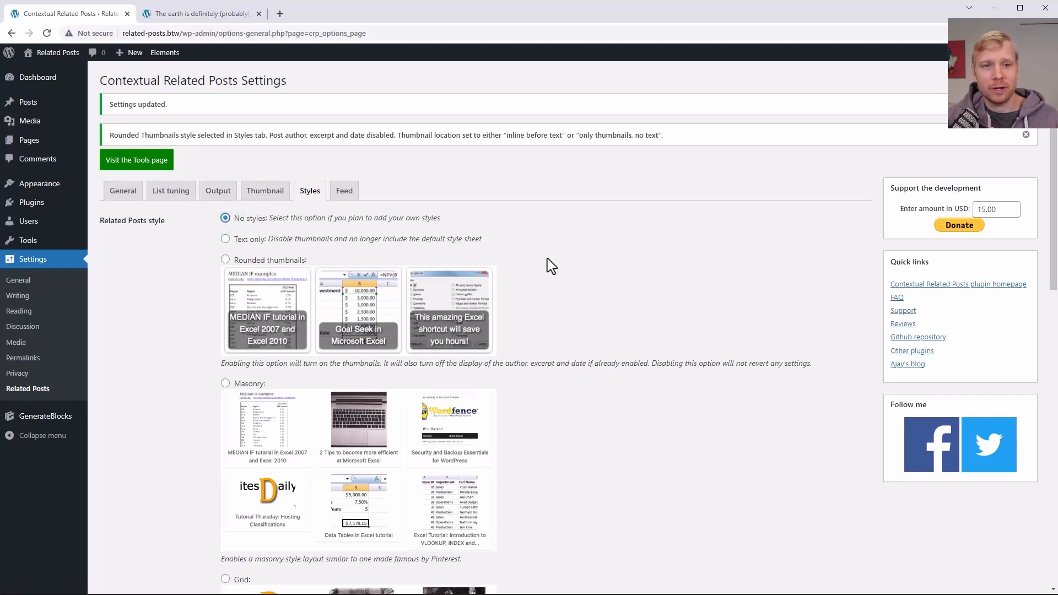
scroll(562, 258, down, 1)
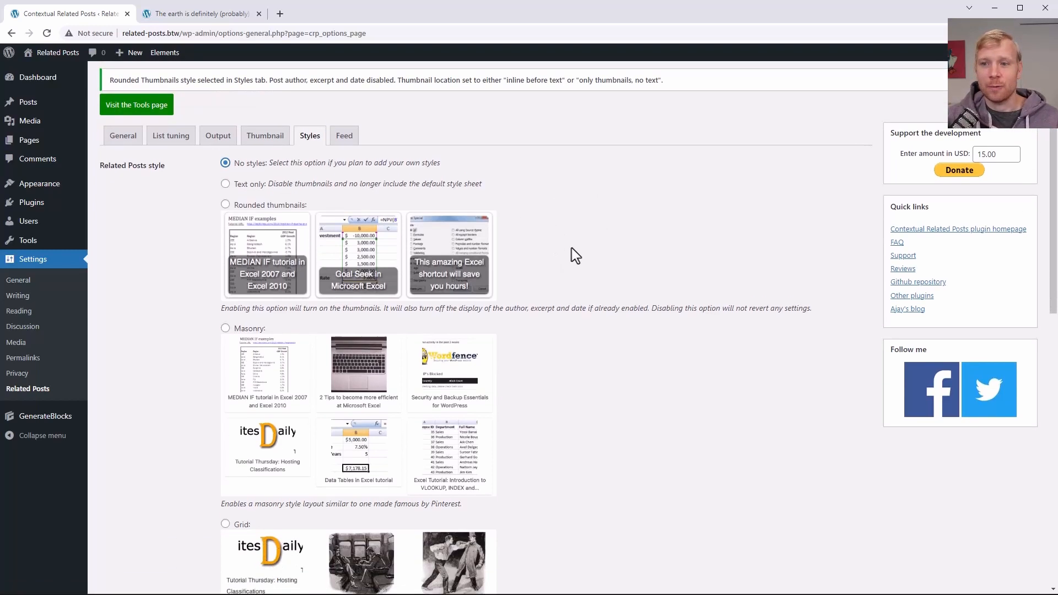
scroll(551, 276, down, 8)
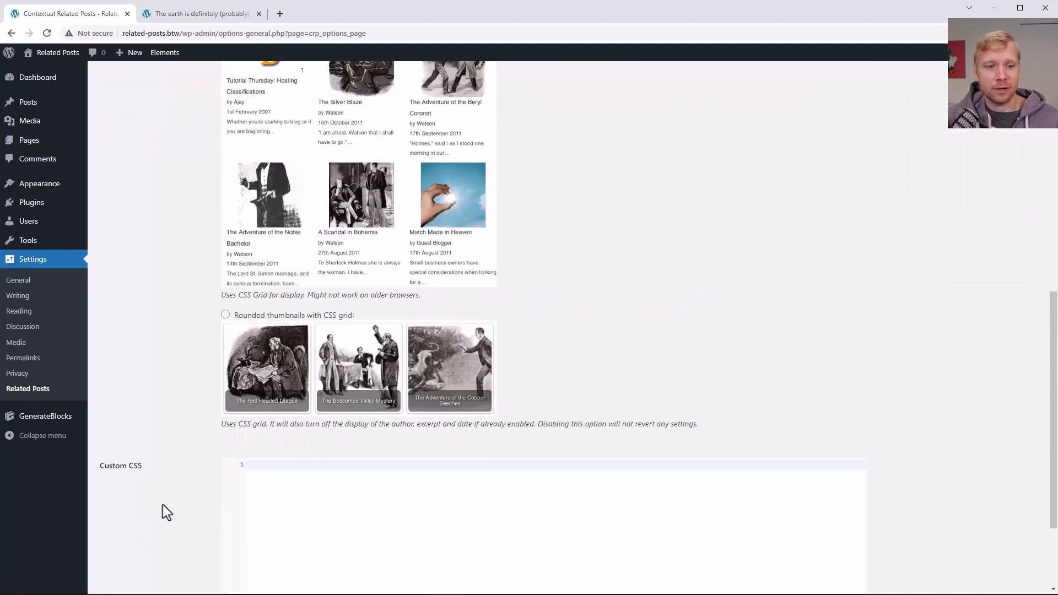
scroll(143, 523, down, 3)
click(118, 533)
click(181, 13)
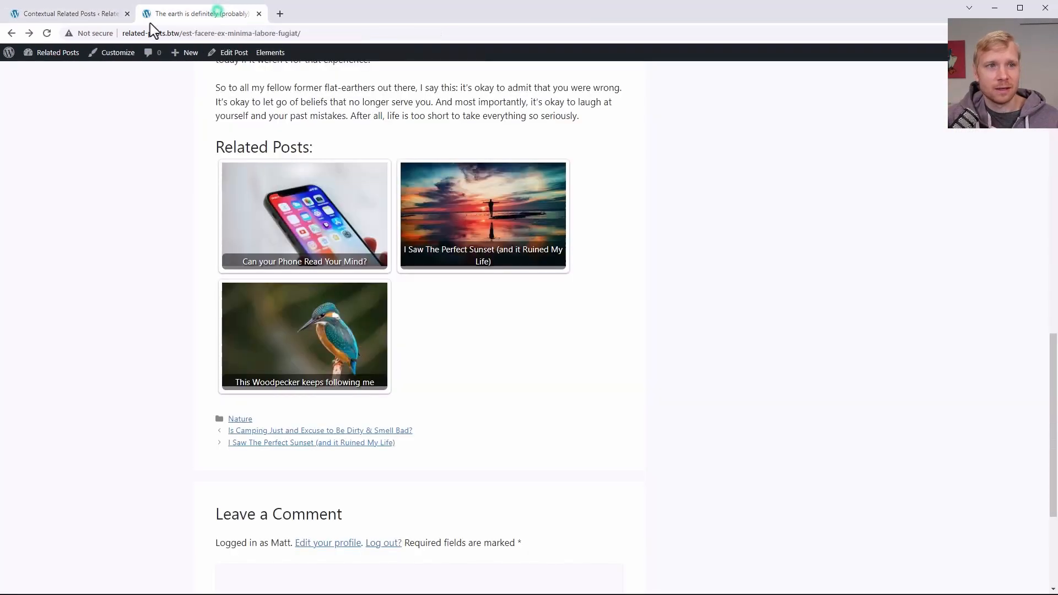
click(47, 33)
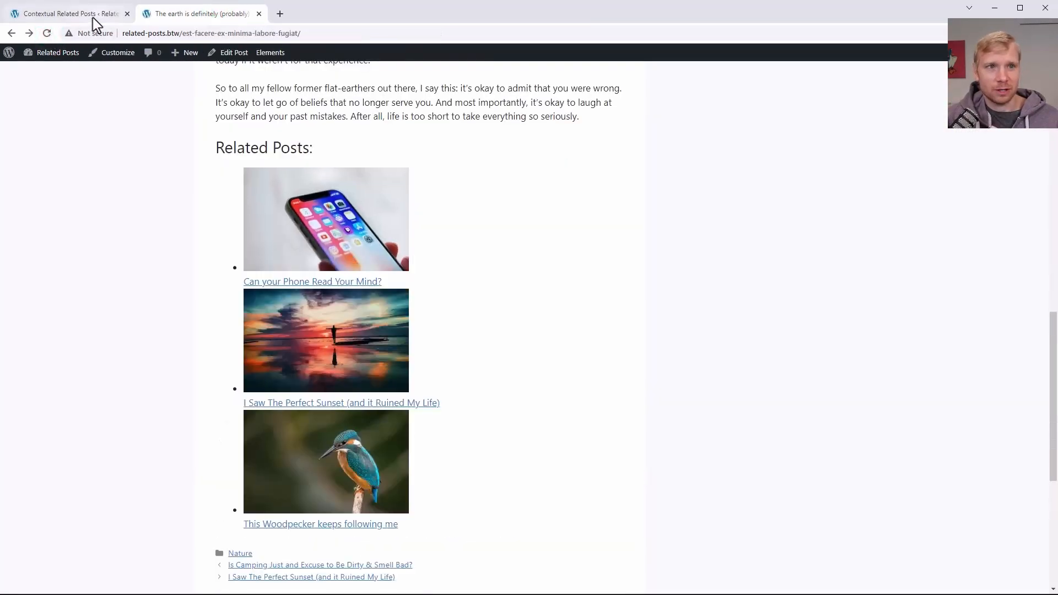
Enable Show primary category/term in the related posts output, save the settings and reload the blog post to check it
click(77, 12)
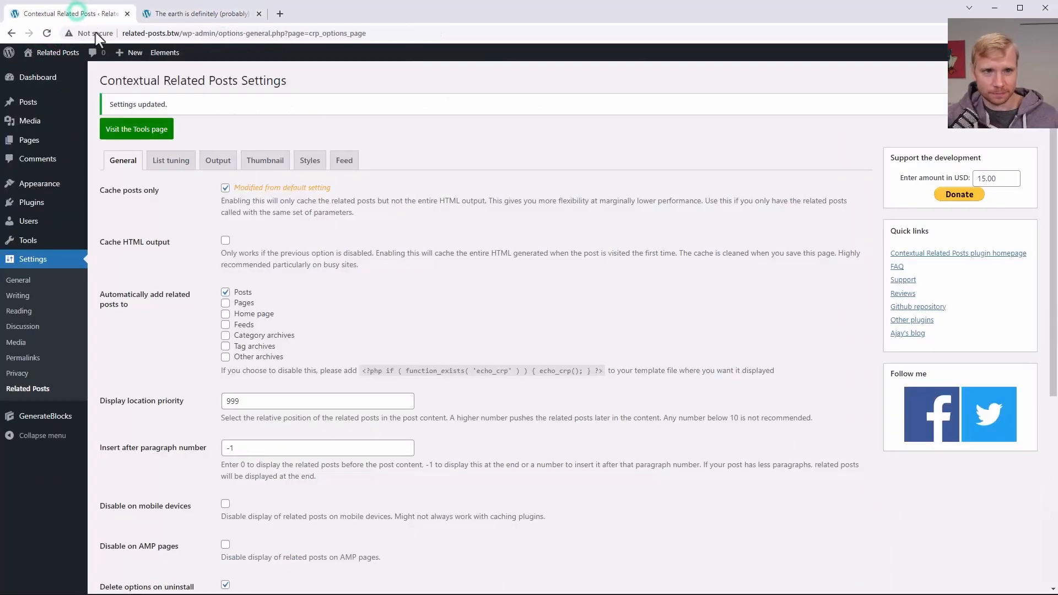
click(224, 168)
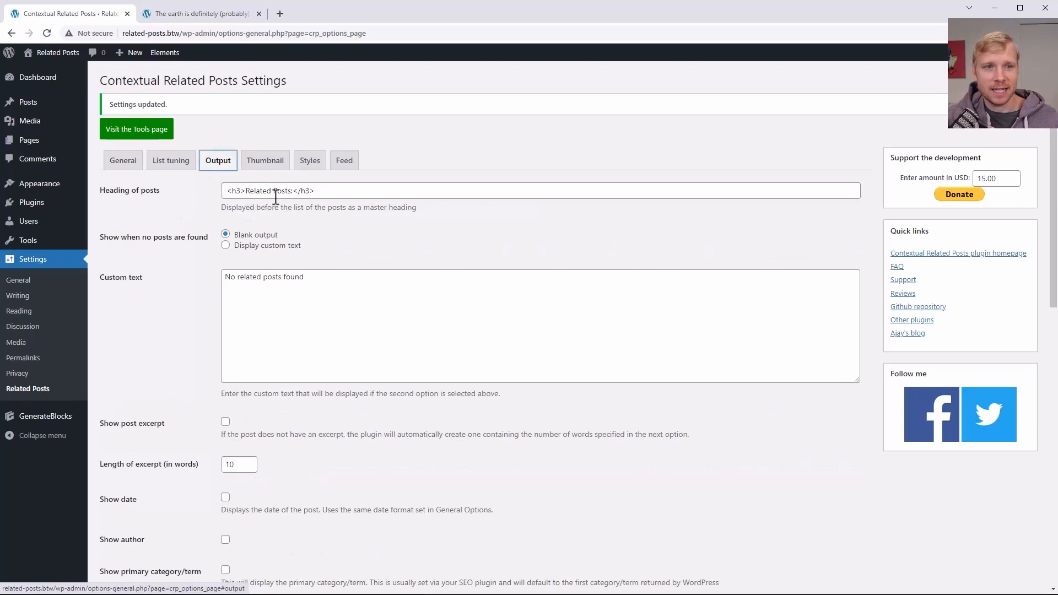
click(282, 278)
scroll(284, 280, down, 3)
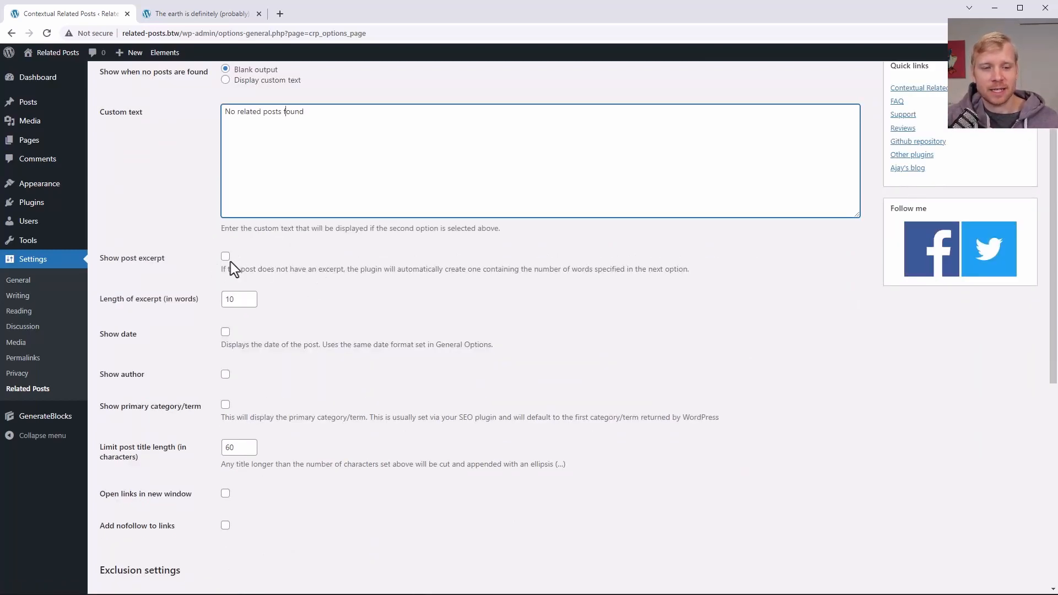
click(225, 405)
scroll(287, 398, down, 2)
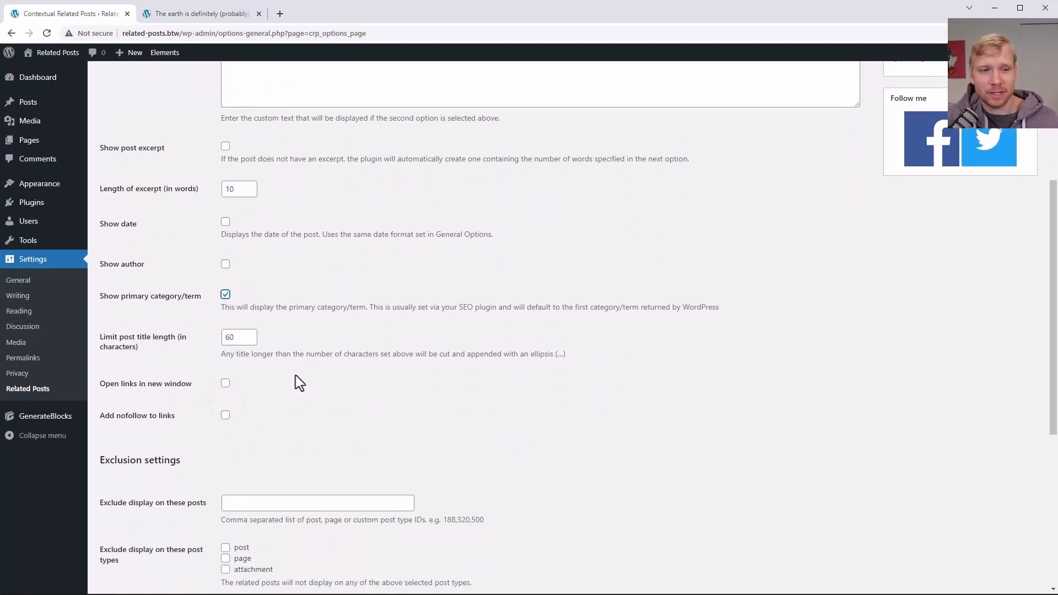
scroll(294, 377, down, 5)
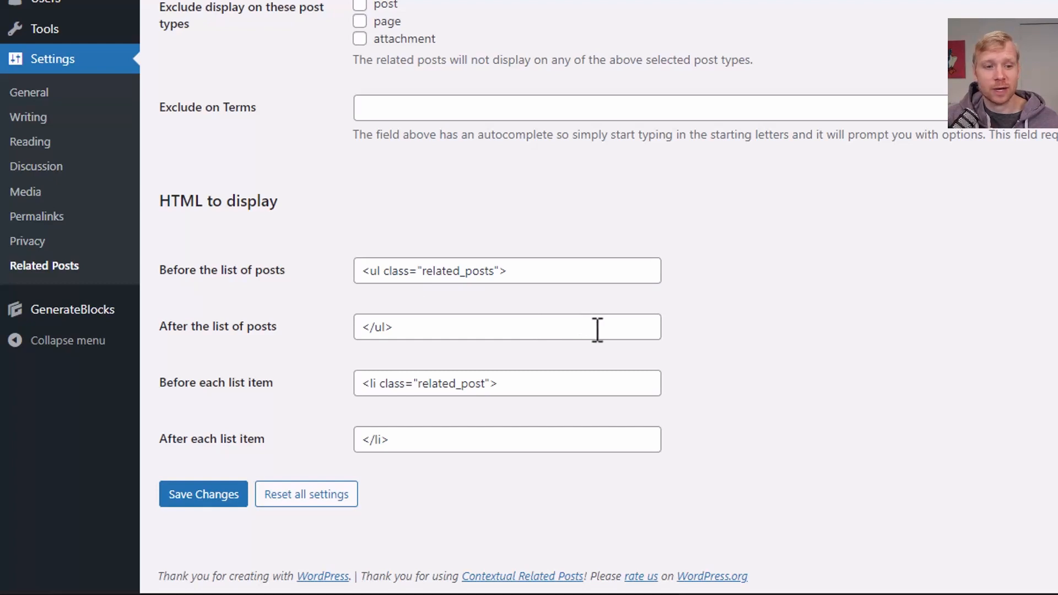
click(204, 493)
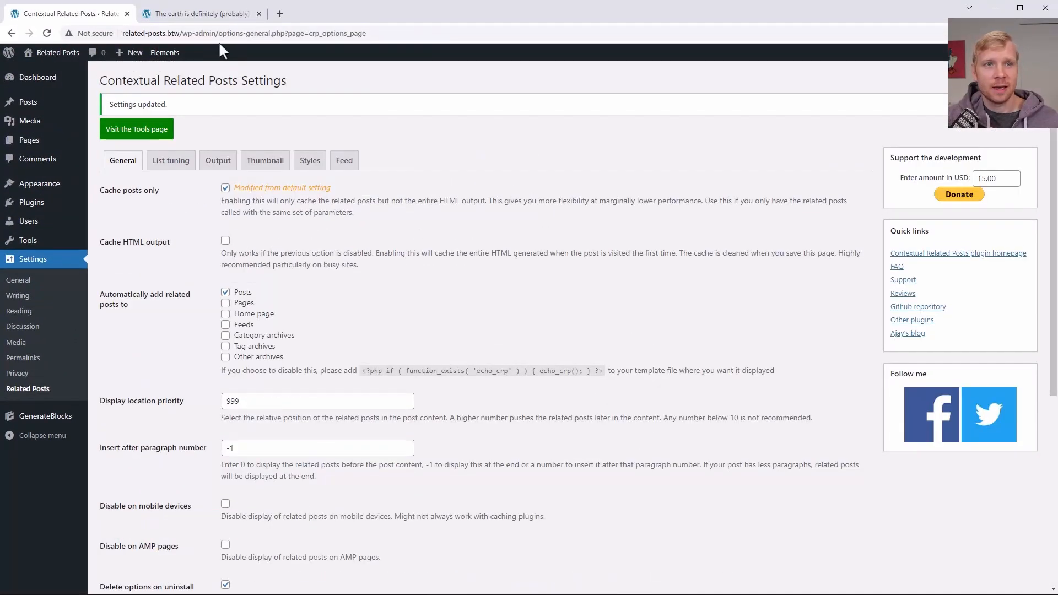
click(210, 16)
click(47, 33)
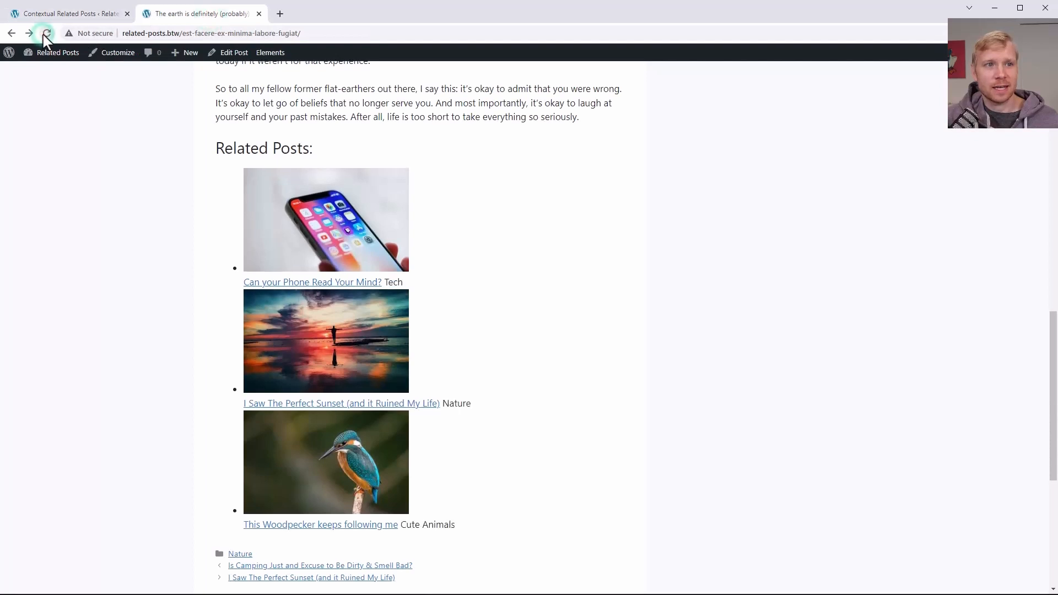
Uncomment the related posts rules in the site's Additional CSS and publish the change
click(115, 55)
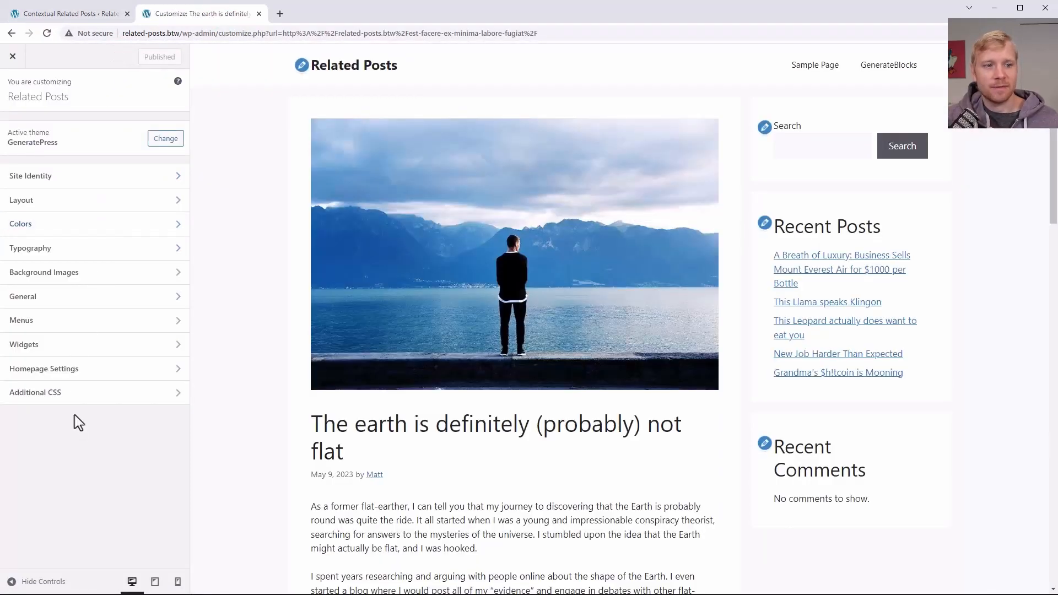
click(77, 392)
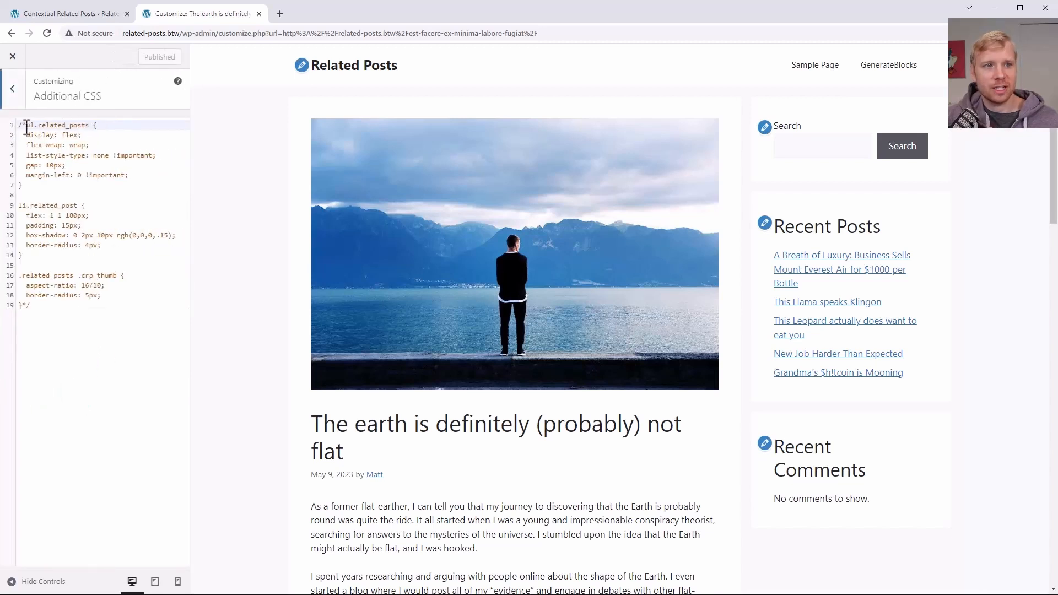
click(26, 127)
key(BackSpace)
key(BackSpace)
click(45, 306)
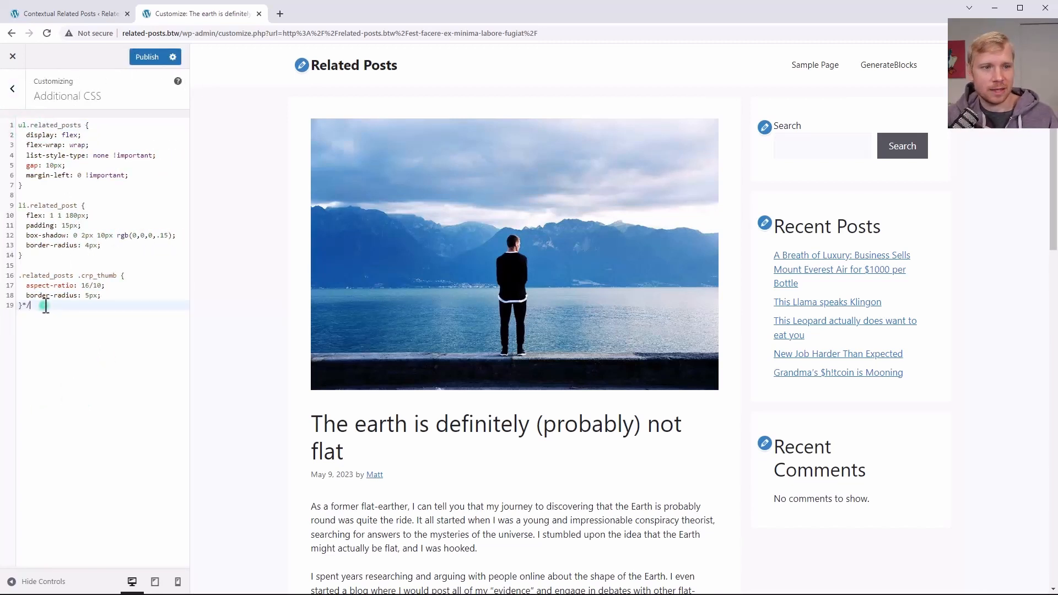
key(BackSpace)
key(BackSpace)
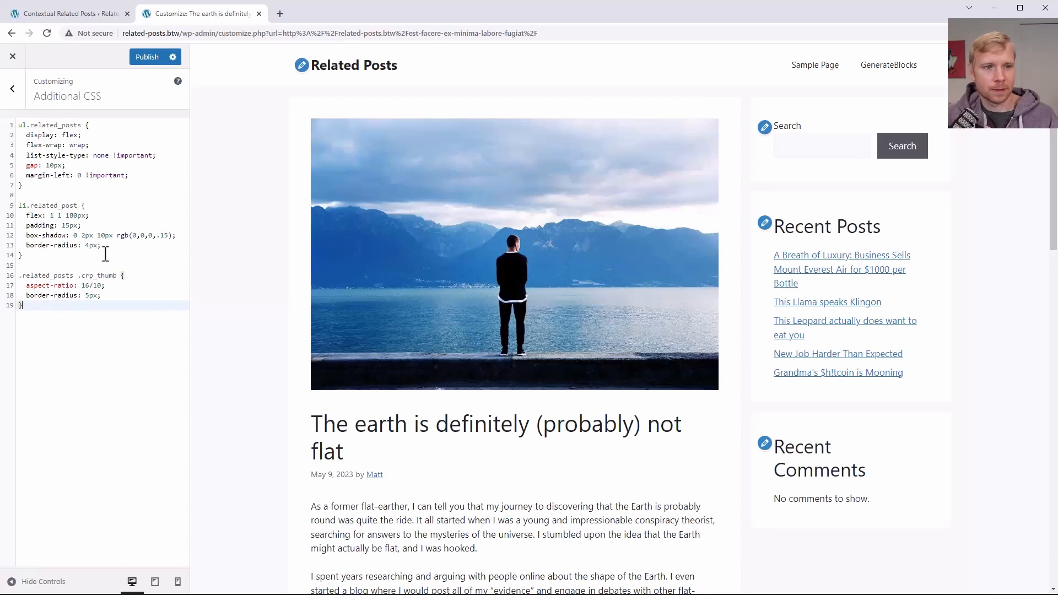
click(137, 61)
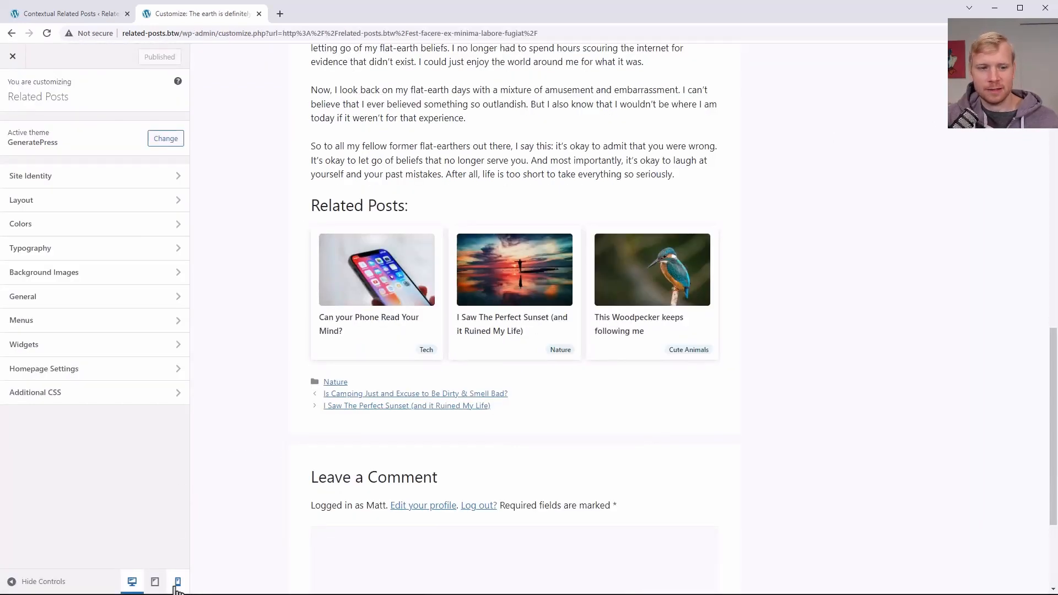
Preview the post in mobile size and examine how the related posts cards stack
click(177, 584)
scroll(604, 303, down, 5)
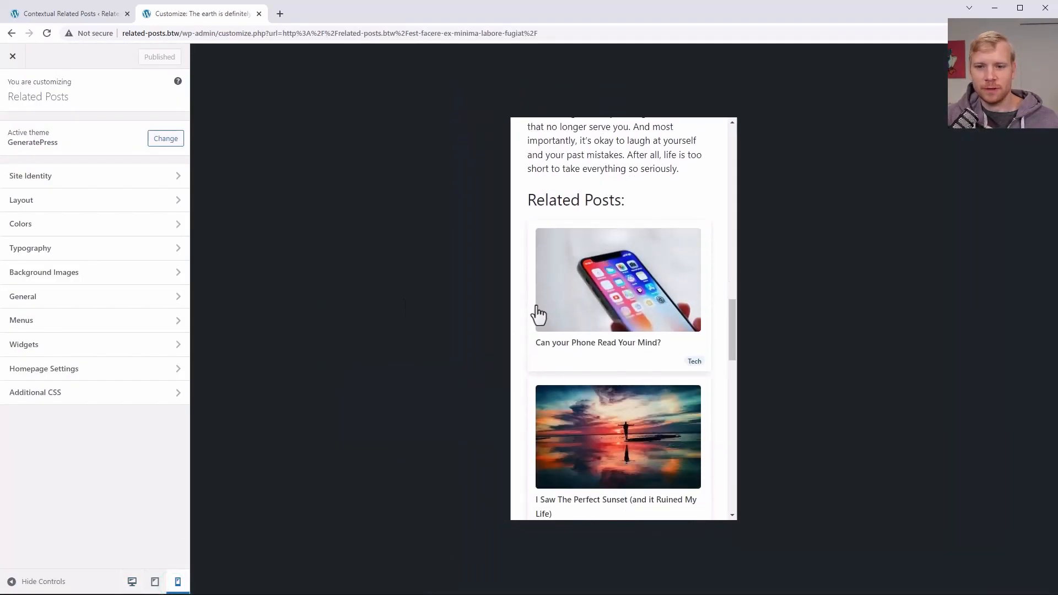
scroll(534, 325, down, 2)
scroll(518, 383, down, 2)
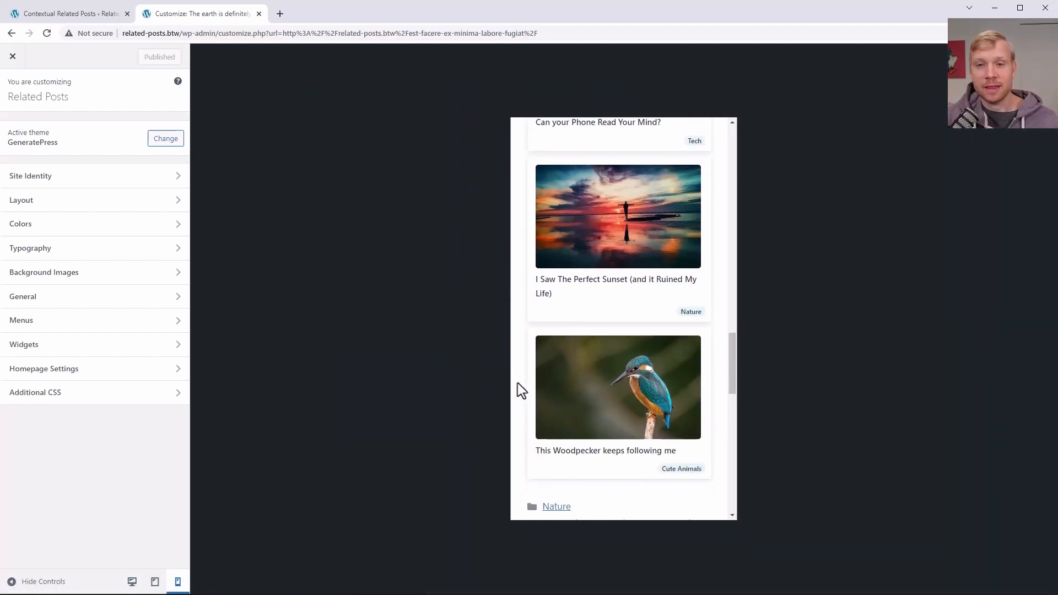
scroll(517, 382, up, 2)
scroll(622, 308, up, 2)
scroll(623, 308, down, 1)
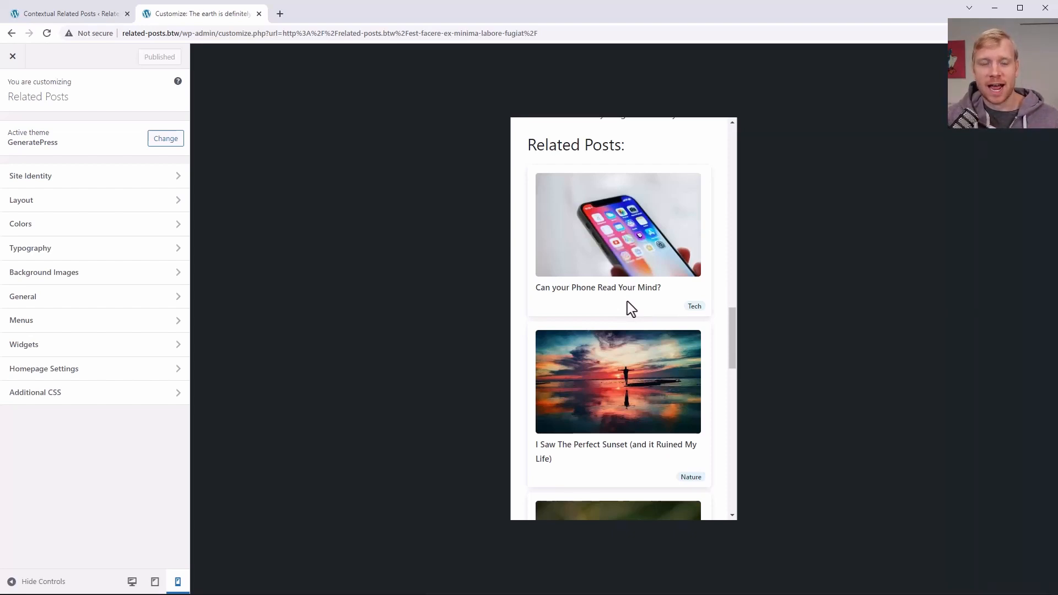
Return to the Contextual Related Posts settings and examine the Custom CSS field among the style options
click(56, 16)
scroll(378, 355, down, 5)
scroll(353, 287, up, 6)
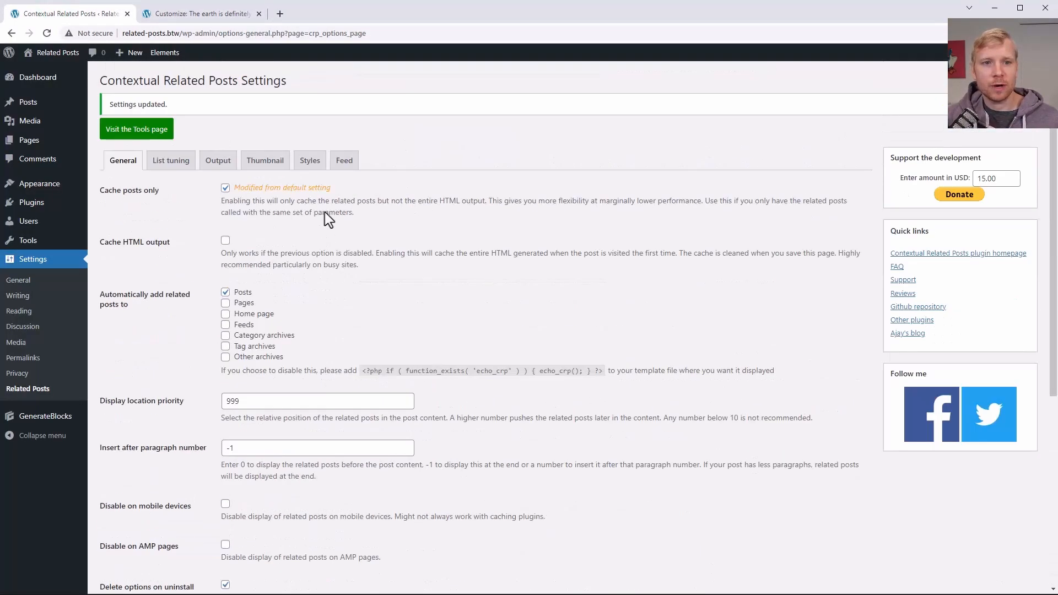
click(309, 161)
scroll(513, 307, down, 10)
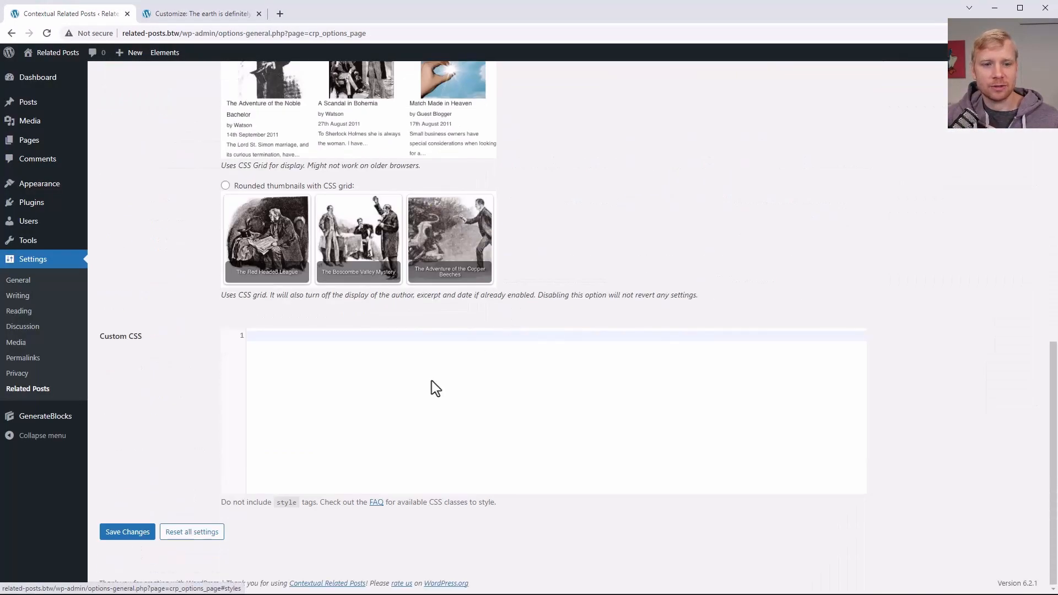
click(316, 354)
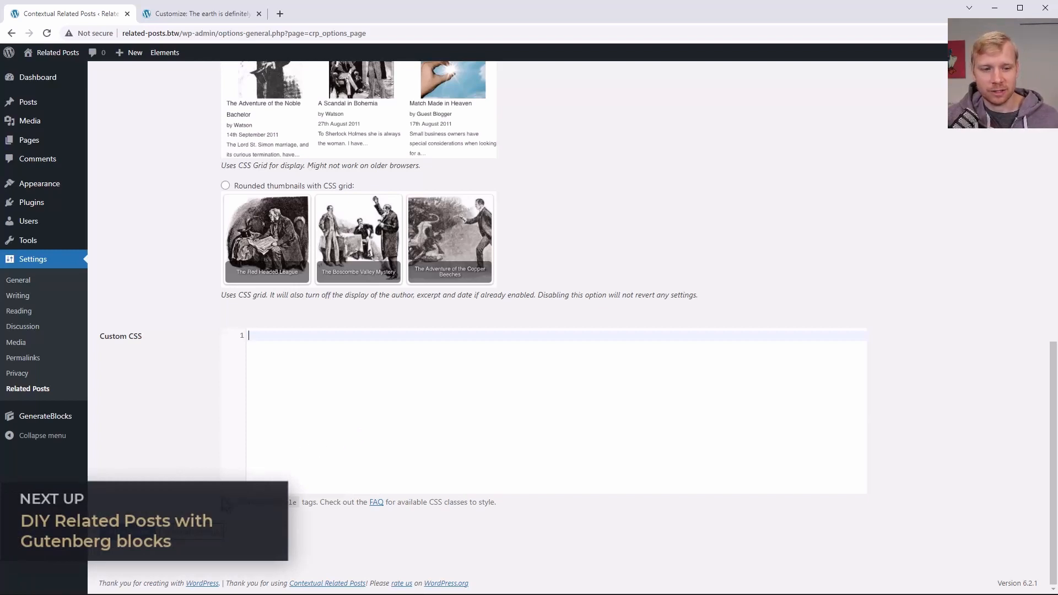
click(190, 531)
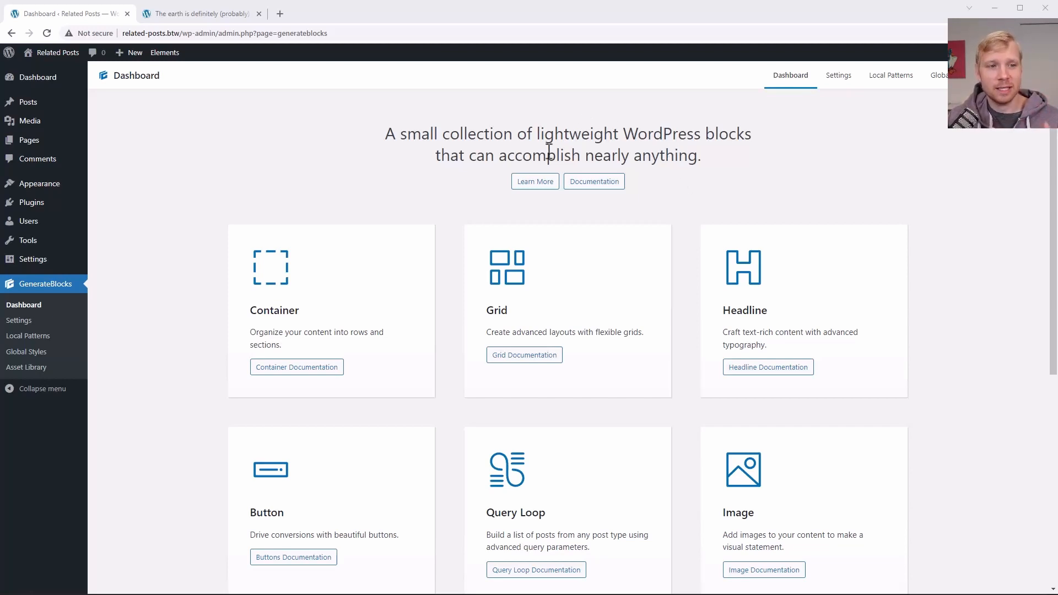
Create a new GeneratePress element of type Block
mouse_move(33, 190)
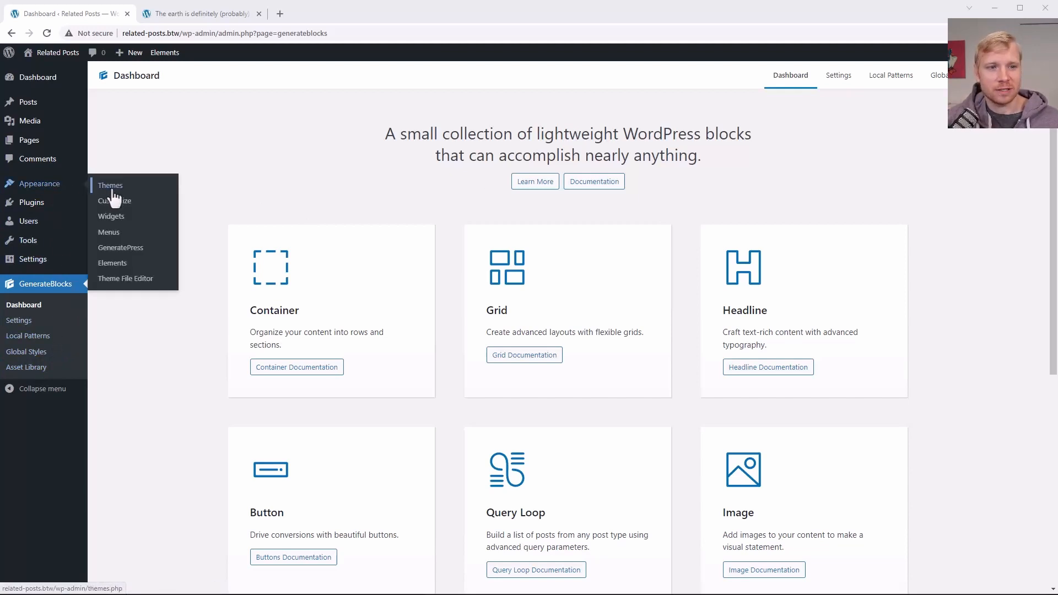
click(112, 267)
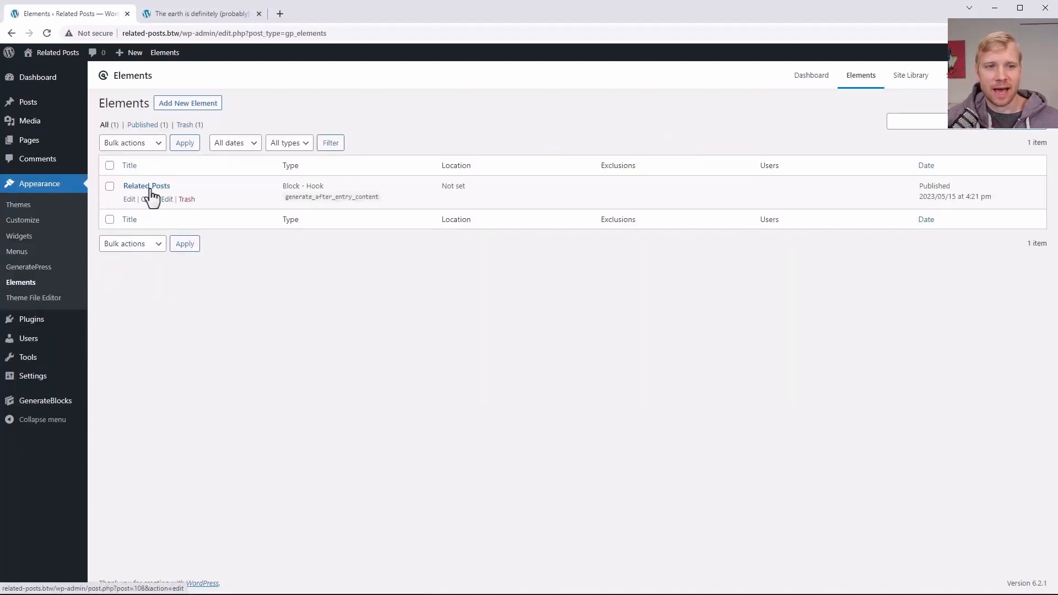
click(195, 104)
click(514, 322)
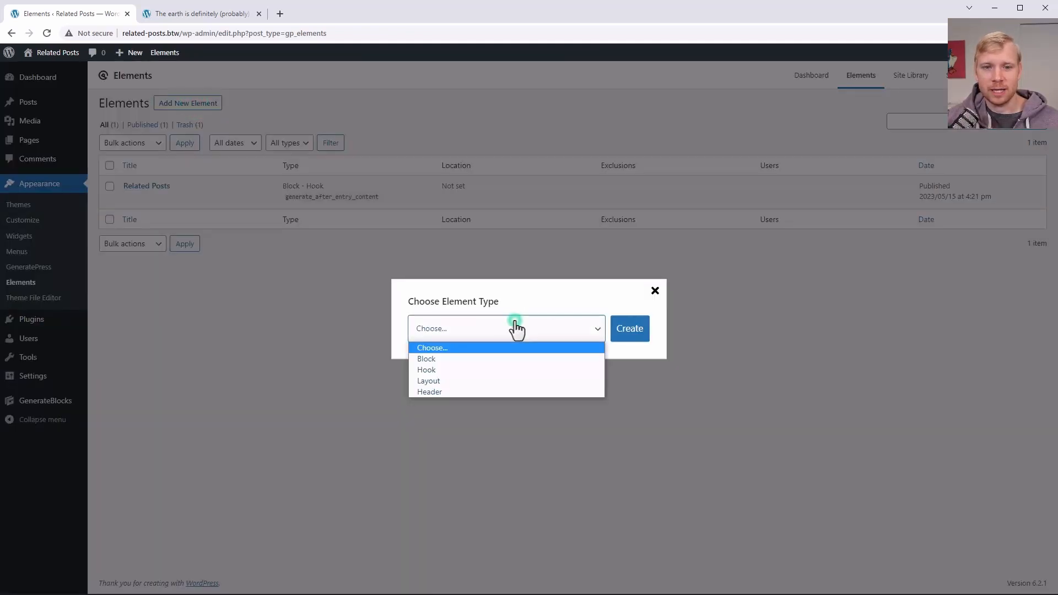
click(481, 359)
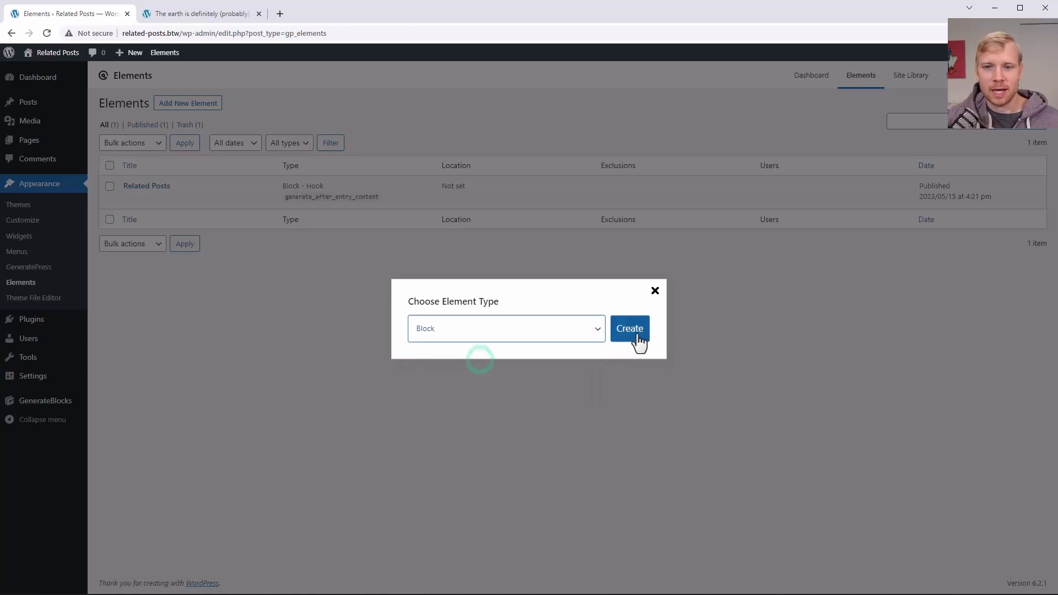
click(632, 337)
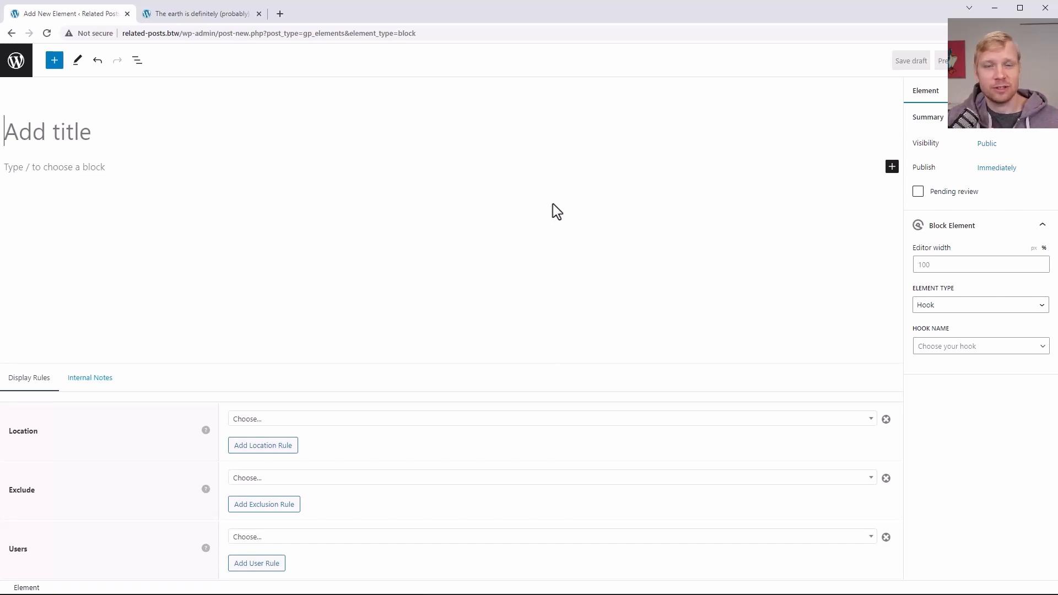
Insert a Query Loop block with the Two columns & featured image layout, showing image, title, date and excerpt
click(103, 133)
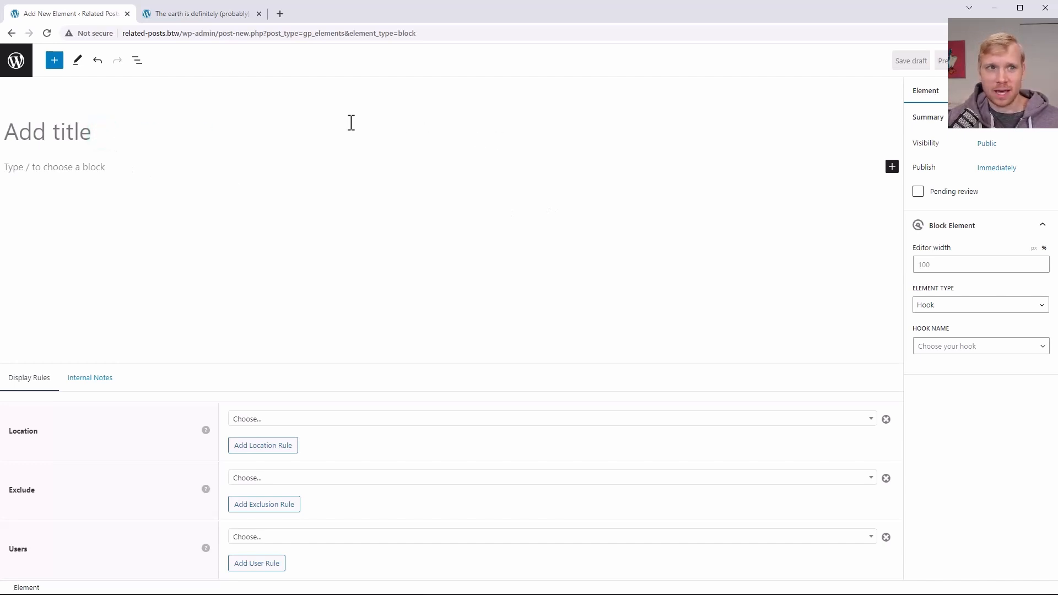
click(55, 61)
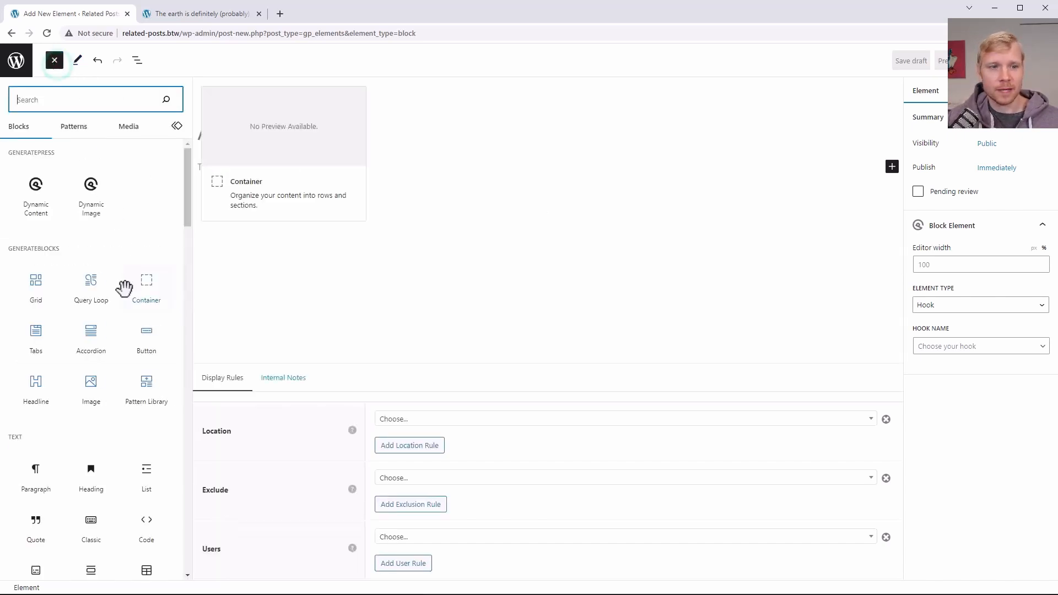
click(89, 284)
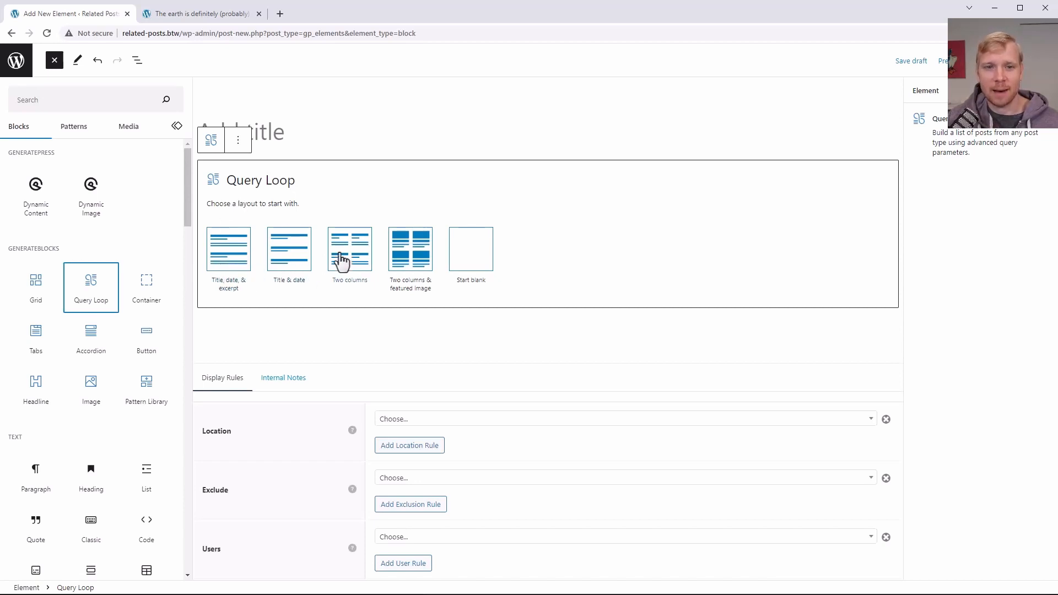
click(409, 264)
click(230, 262)
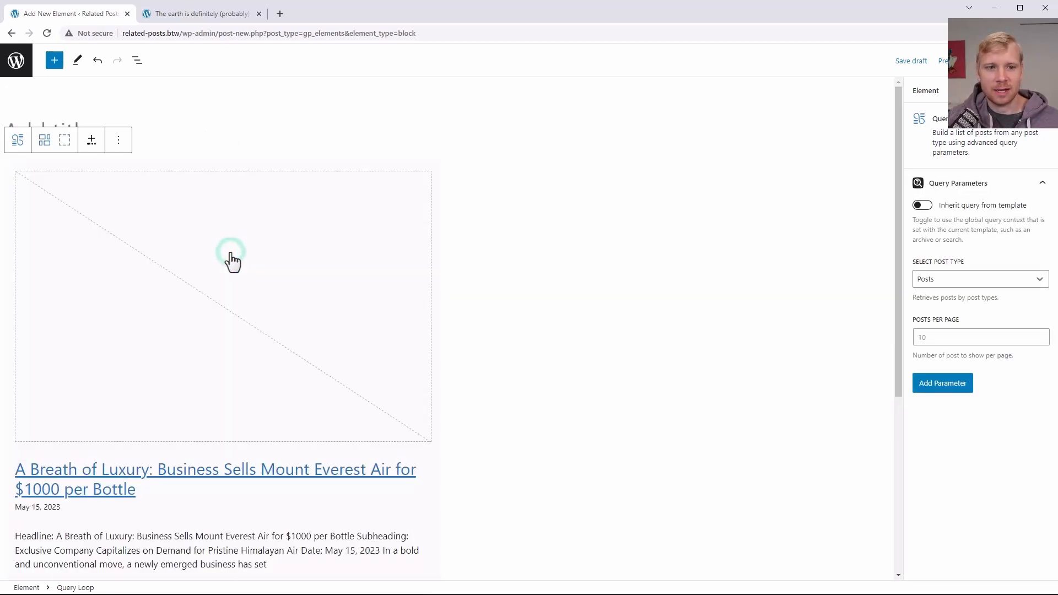
Look through the listed posts and set the Query Loop's posts per page to 4
scroll(289, 172, down, 9)
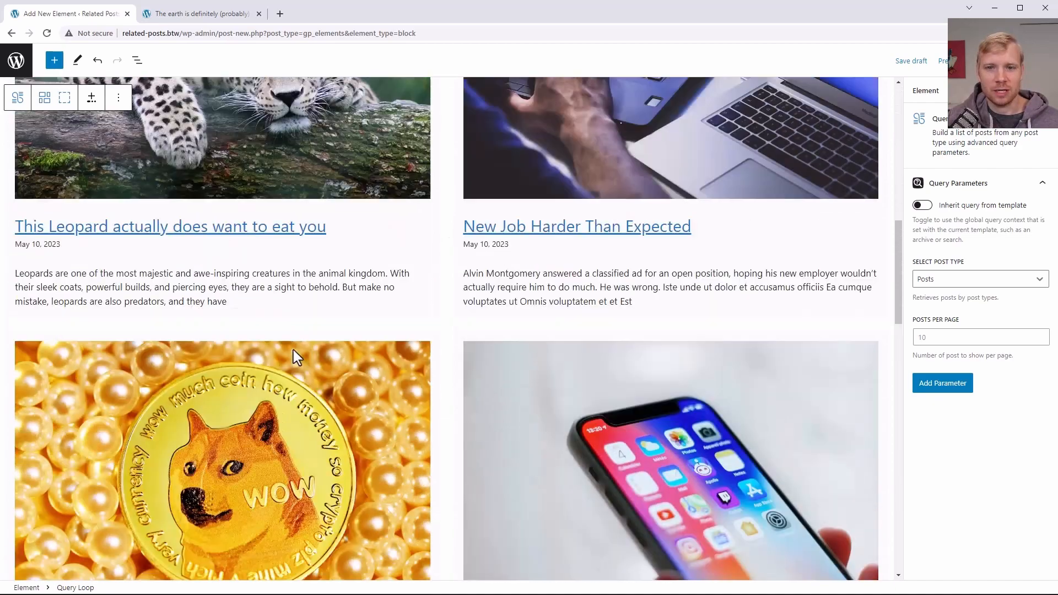
scroll(296, 349, up, 10)
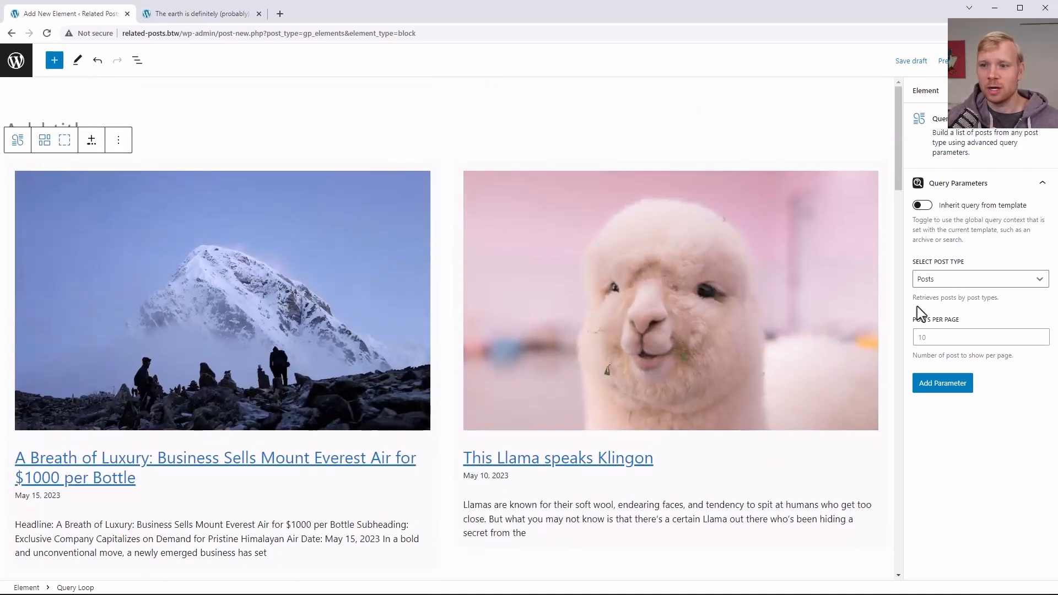
click(933, 336)
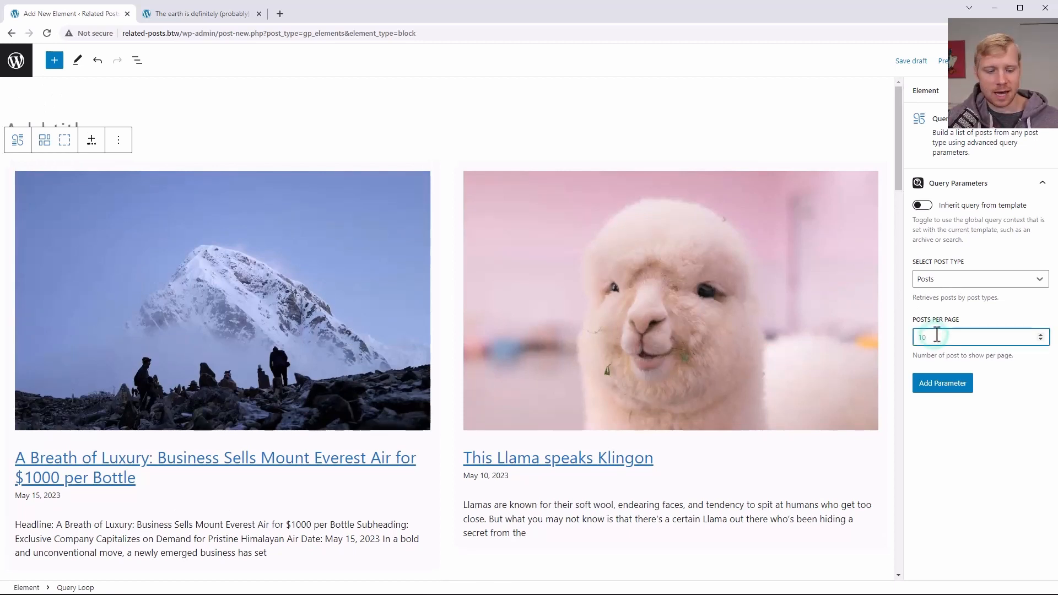
text(4)
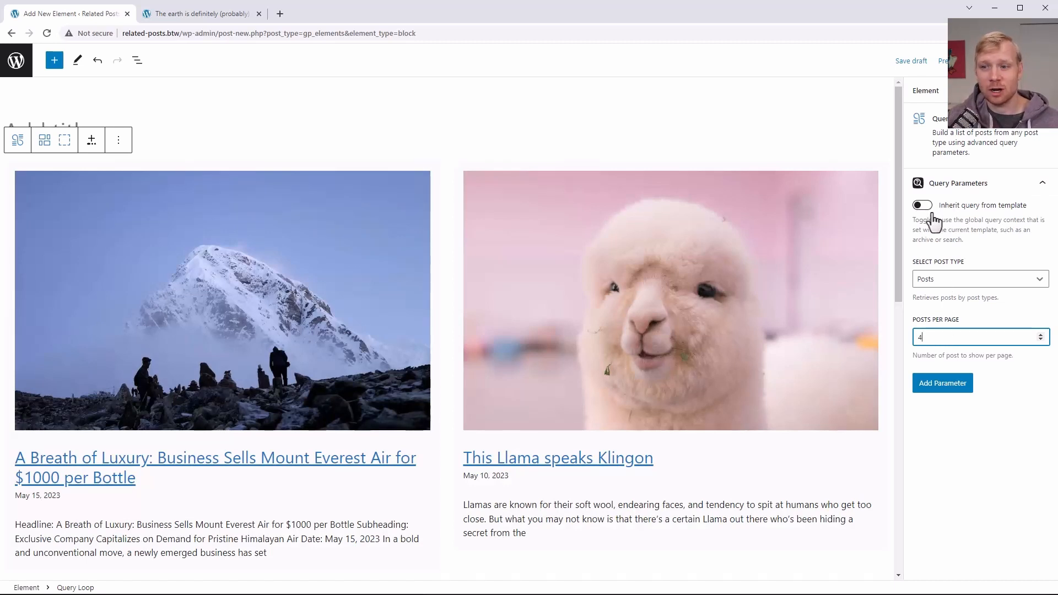
Add a Taxonomies parameter to the Query Loop, using Categories with Current post terms
click(943, 386)
click(945, 396)
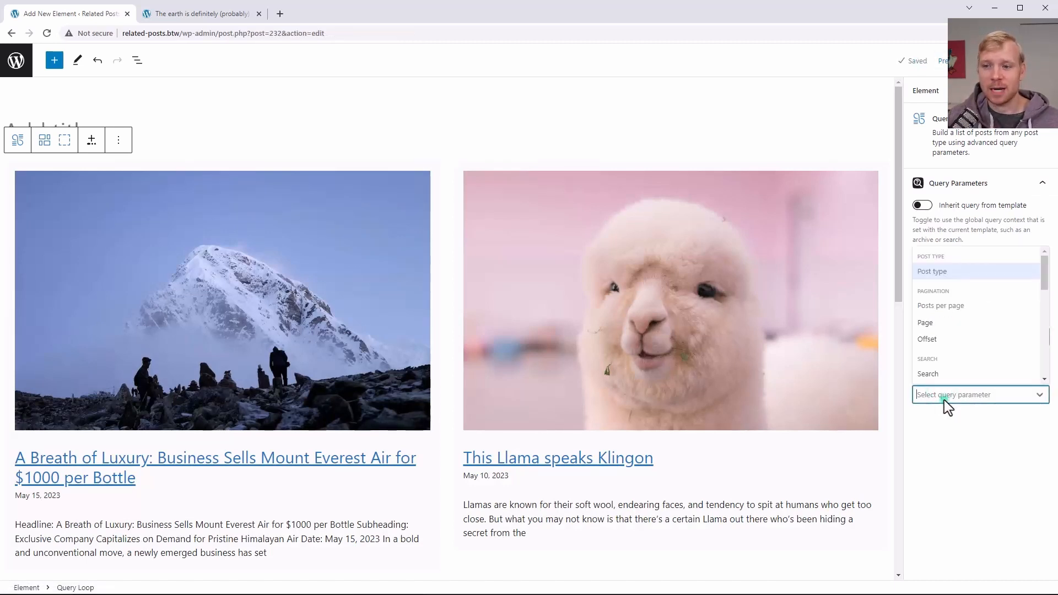
scroll(953, 369, down, 2)
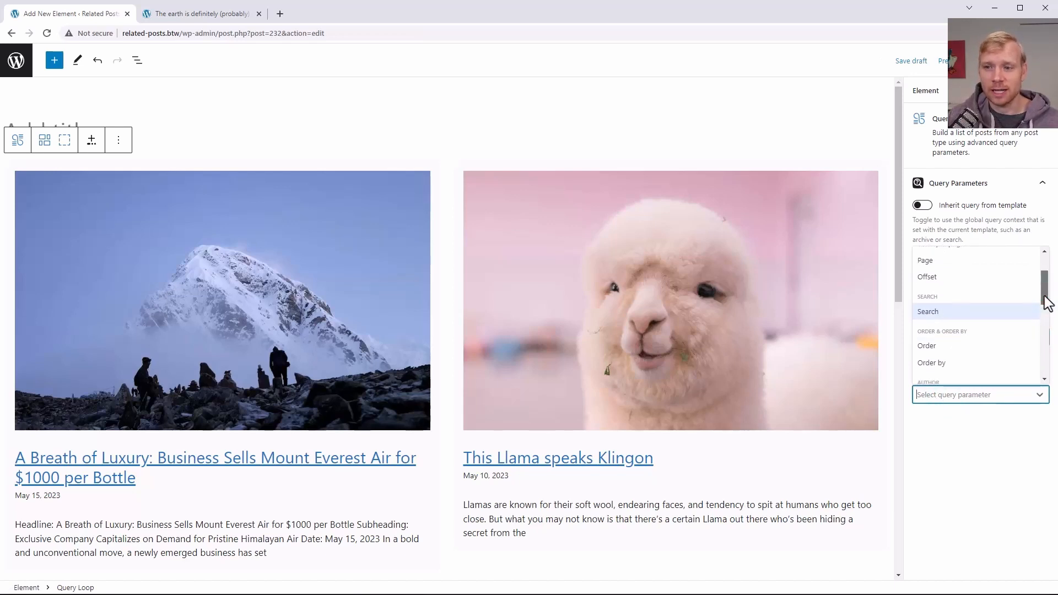
drag(1046, 301, 1046, 337)
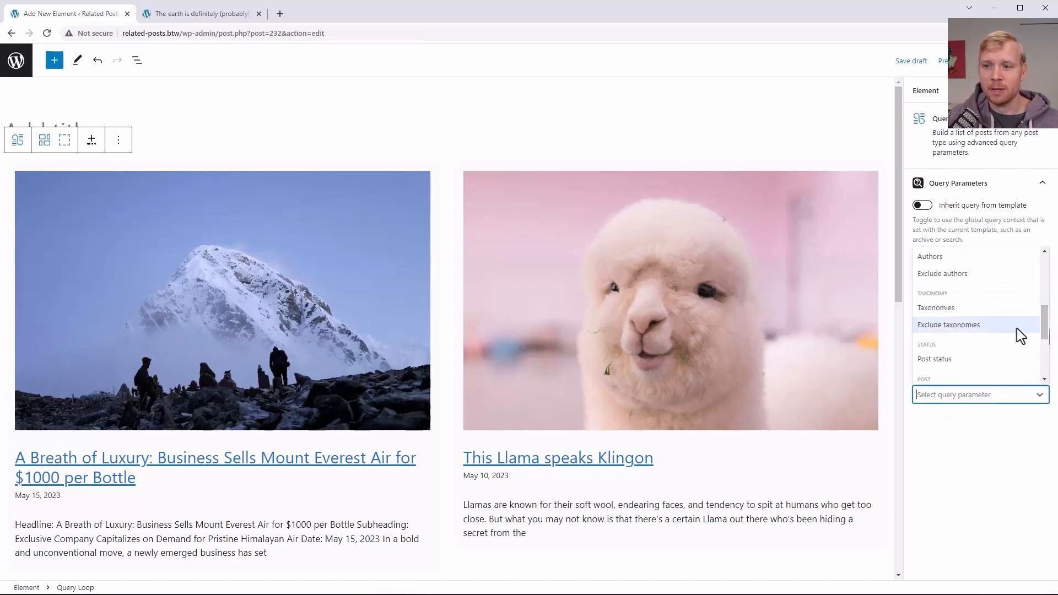
click(954, 312)
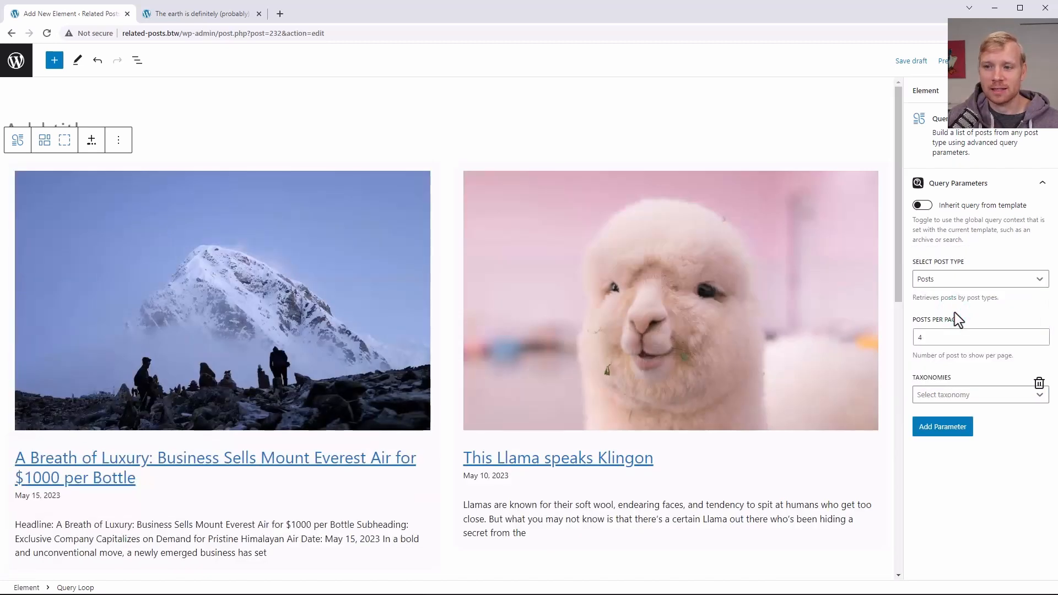
click(979, 406)
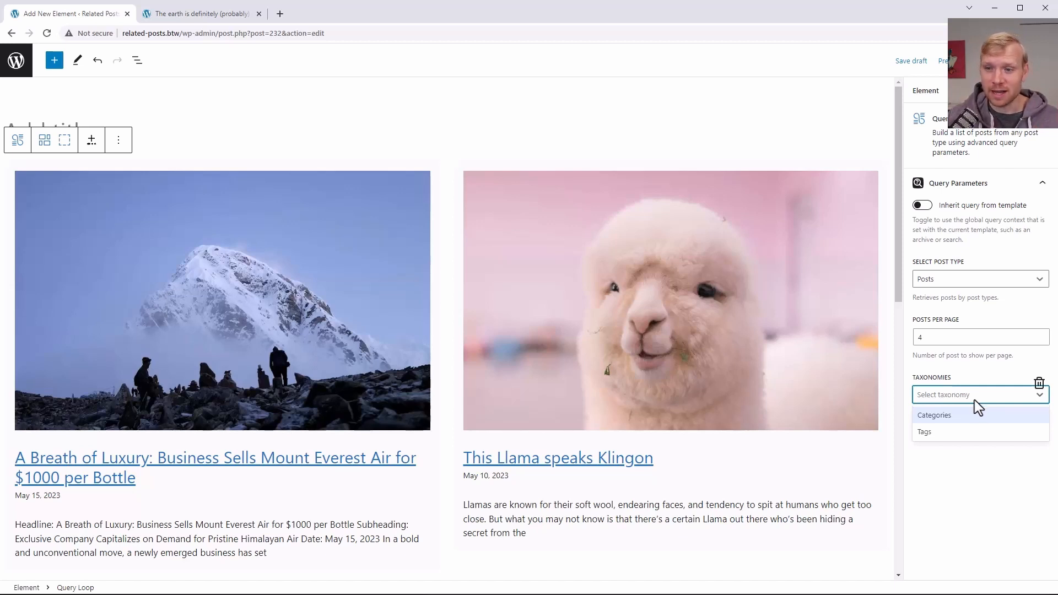
click(964, 415)
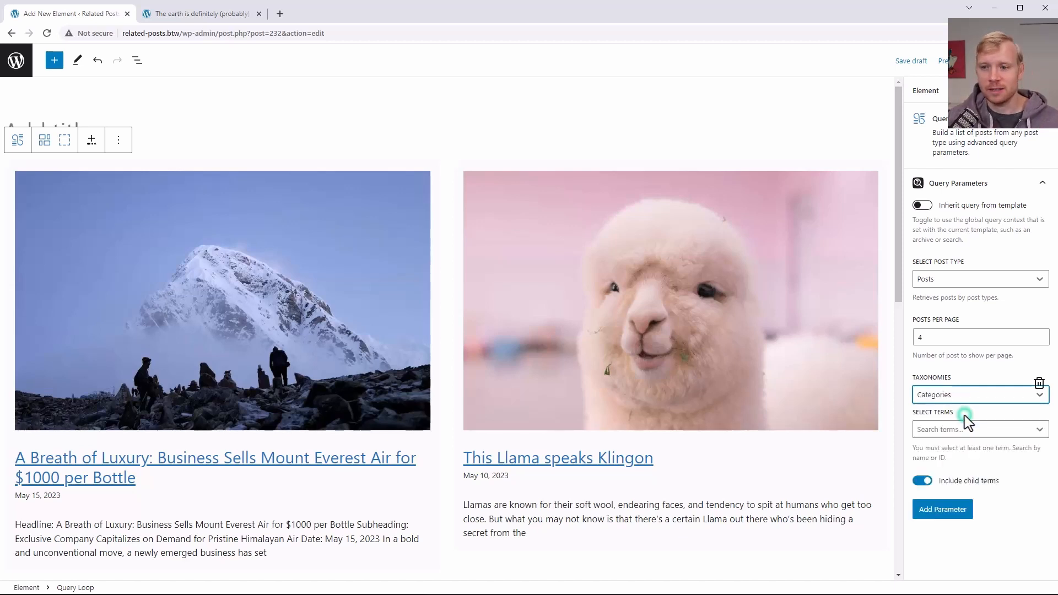
click(948, 430)
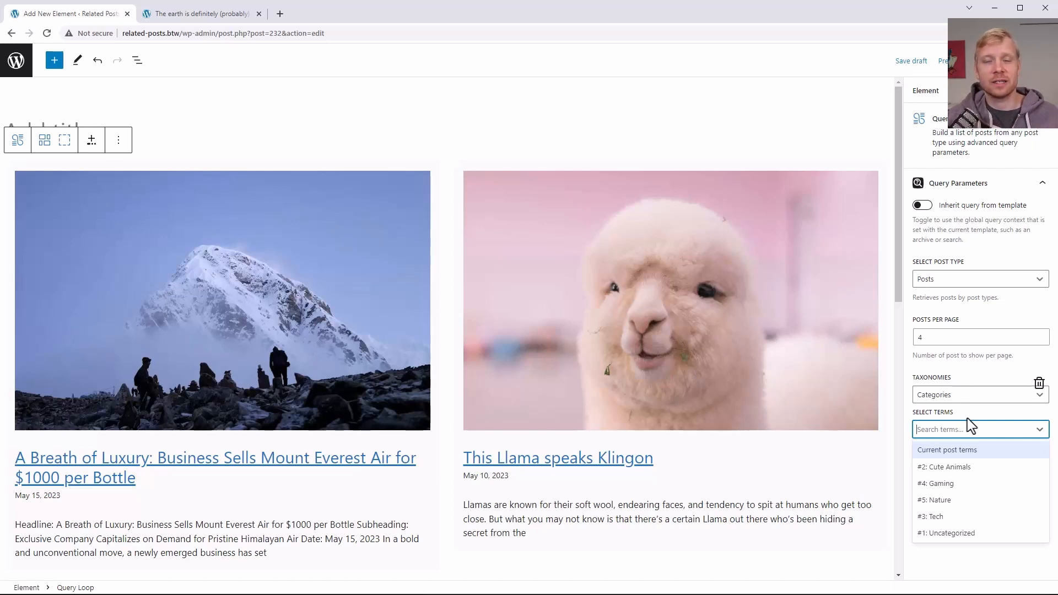
click(943, 450)
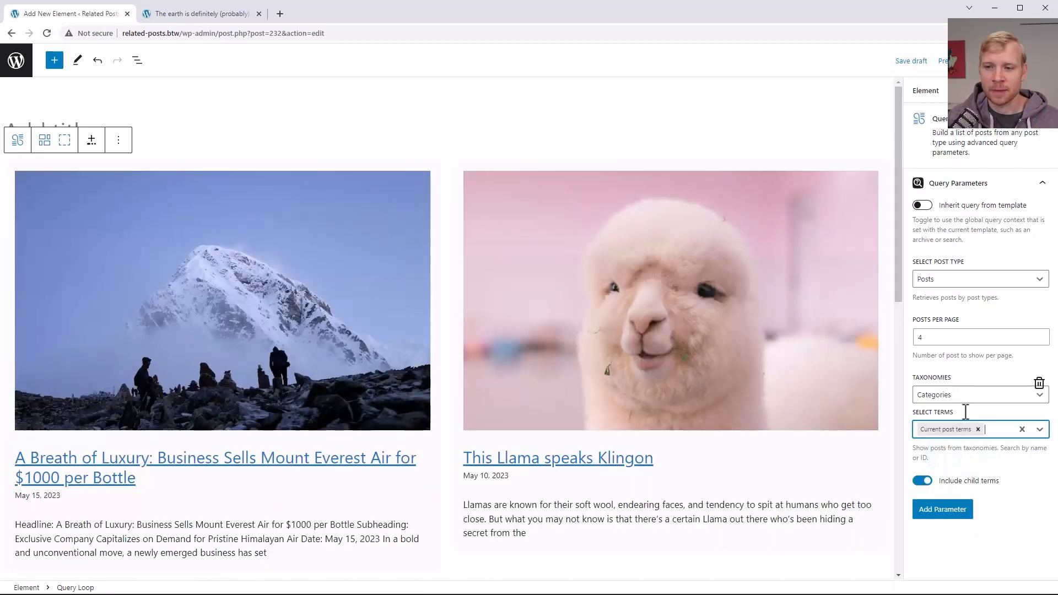
Publish the element and set its display location rule to Post, All Posts
click(994, 60)
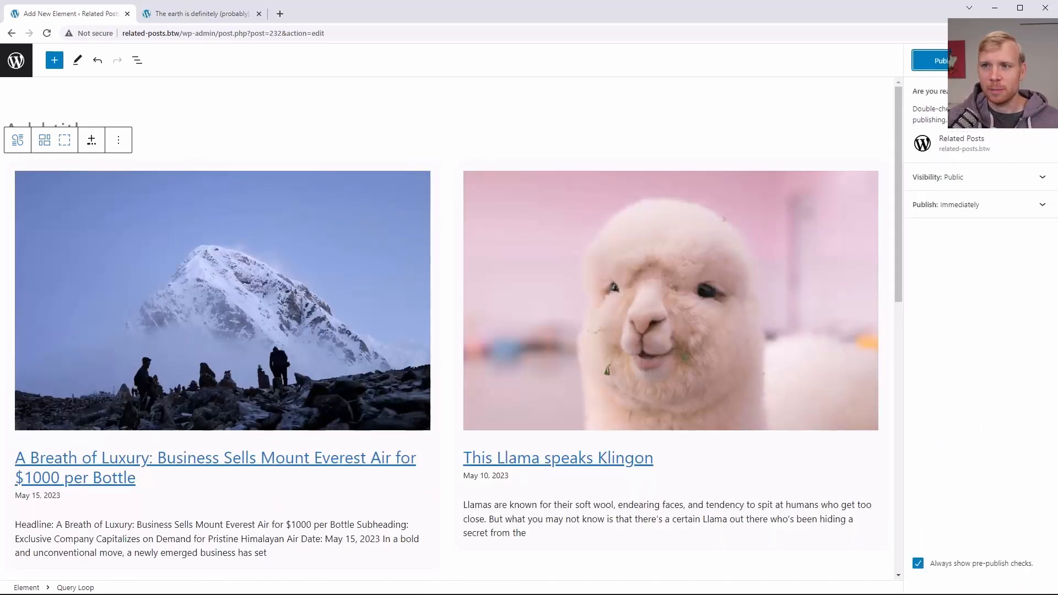
click(930, 60)
scroll(719, 335, down, 10)
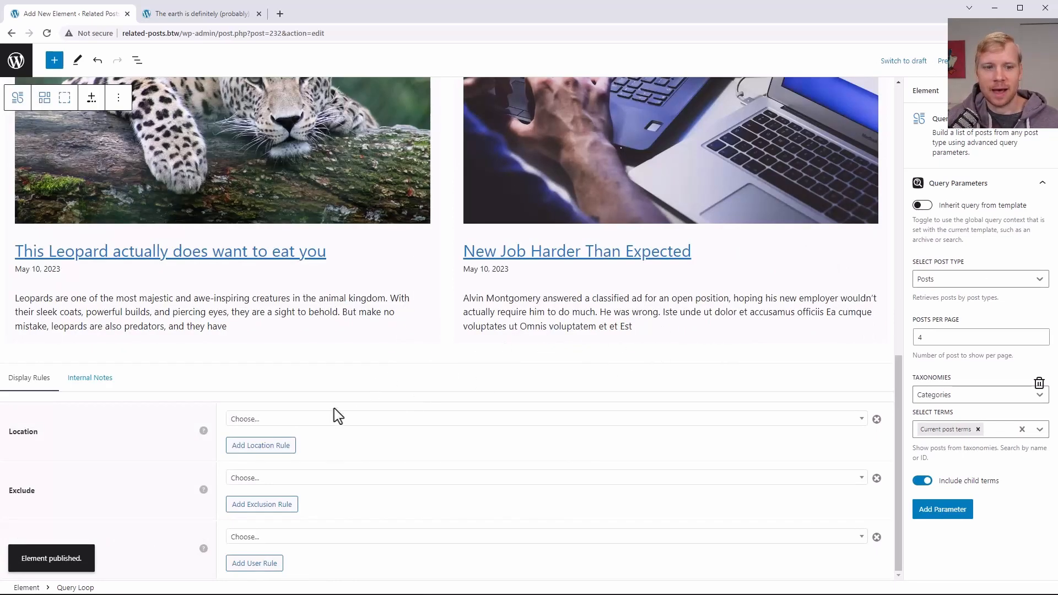
click(292, 421)
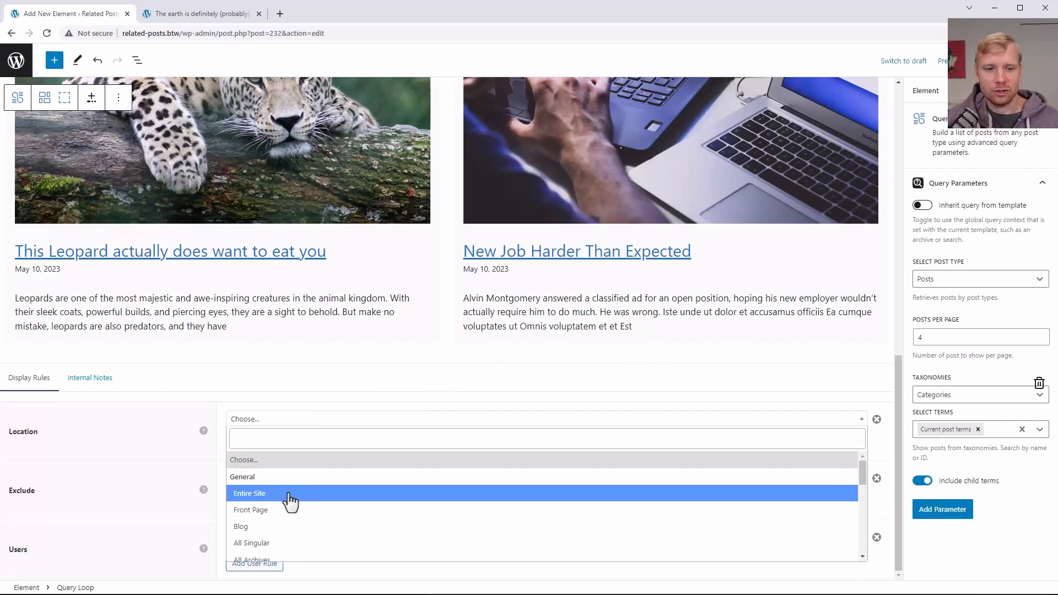
scroll(283, 496, down, 5)
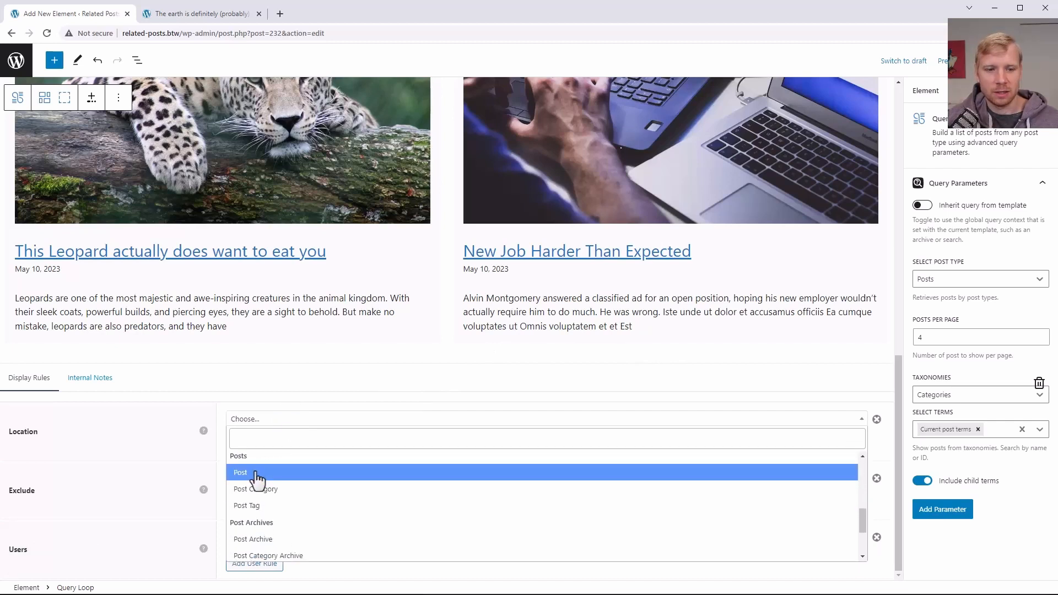
click(255, 470)
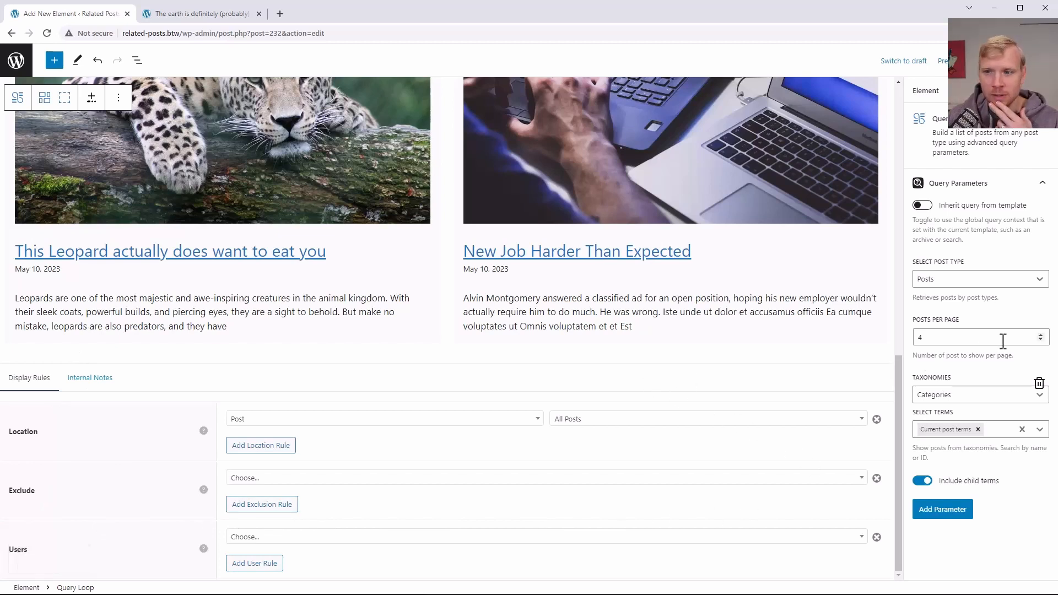
Hook the block element to after_entry_content with priority 1 and update the element
click(926, 91)
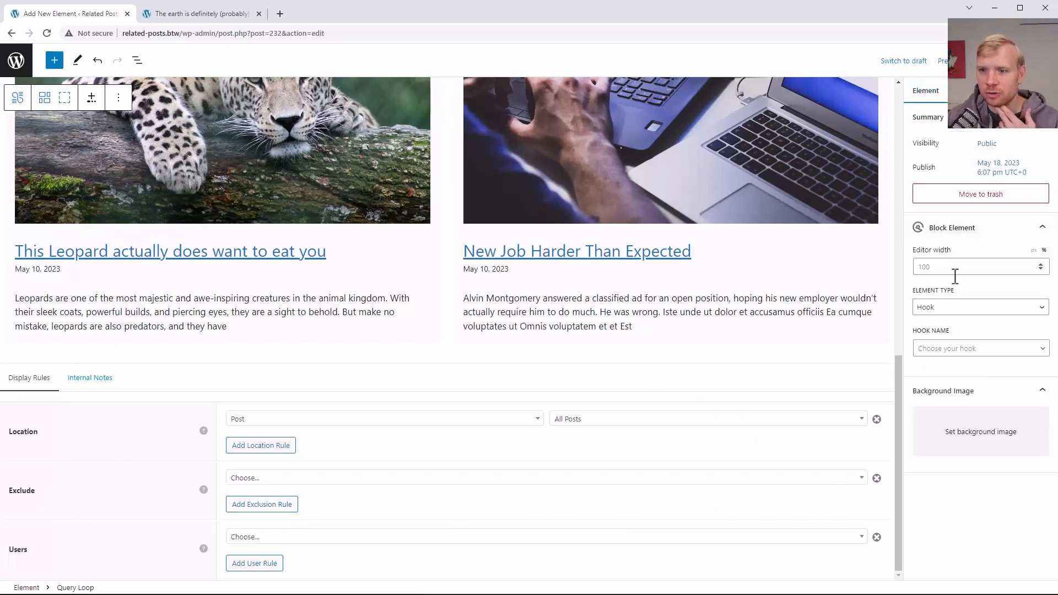
click(967, 348)
scroll(972, 449, down, 4)
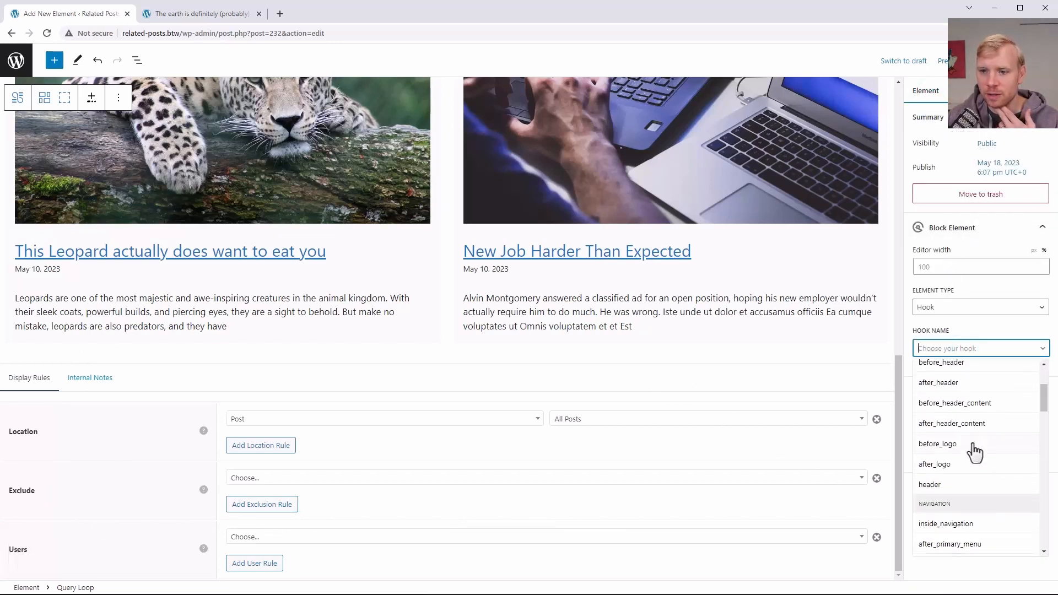
scroll(973, 452, down, 5)
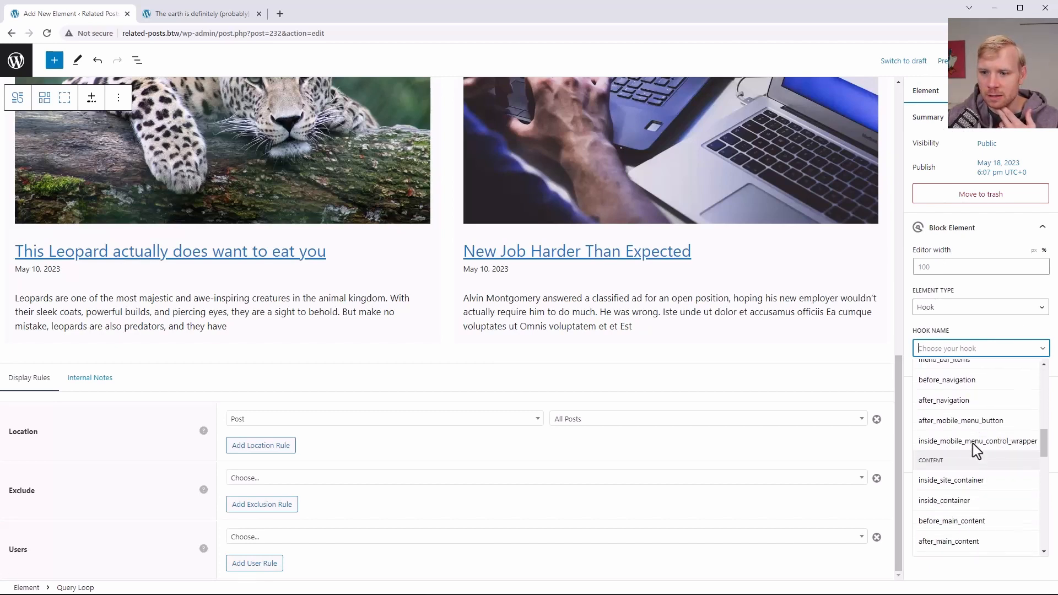
scroll(968, 444, down, 3)
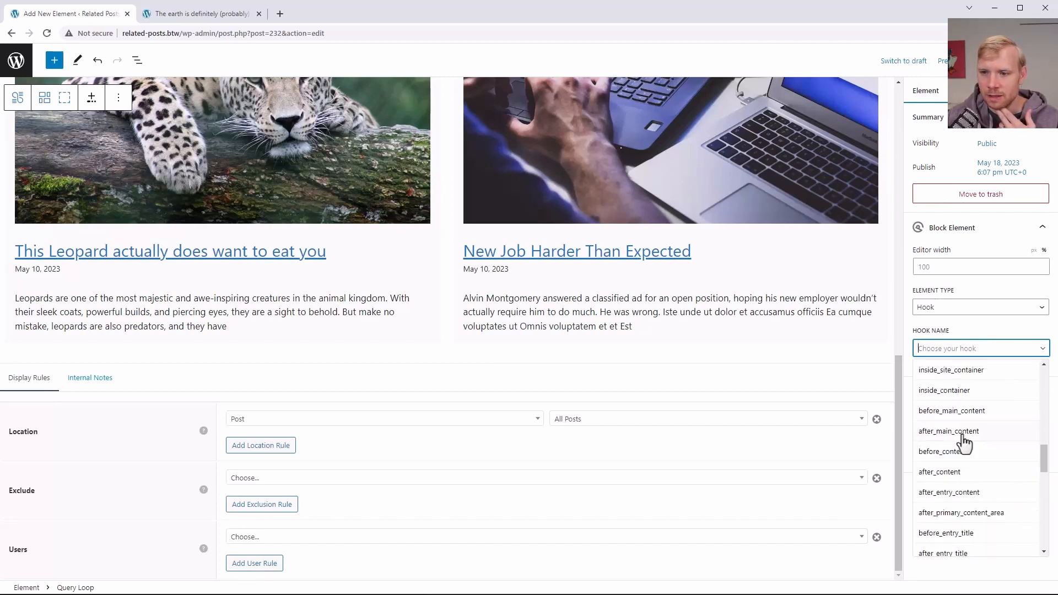
click(957, 493)
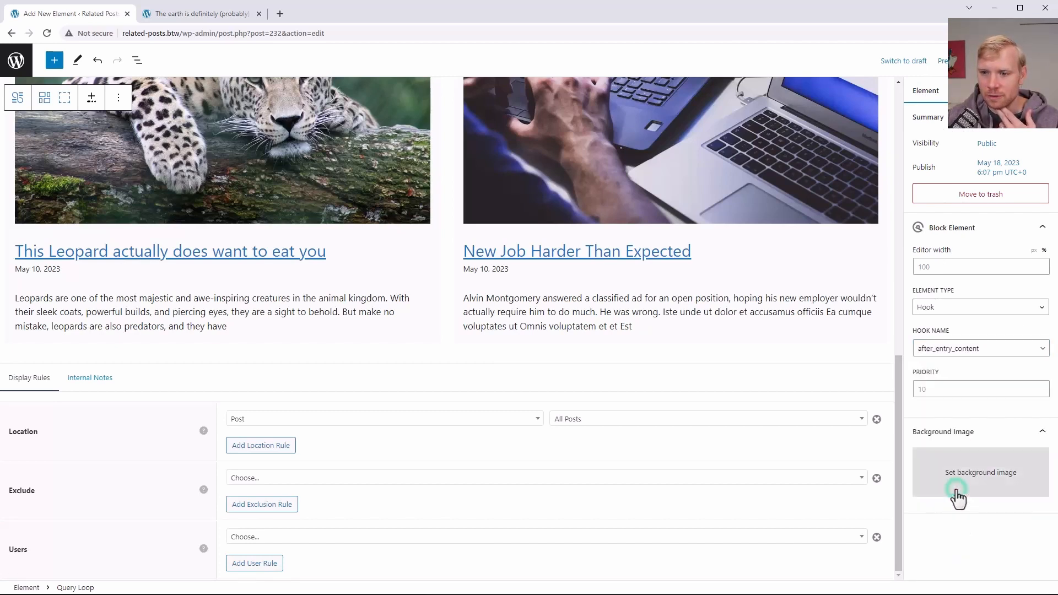
click(935, 388)
text(1)
click(994, 60)
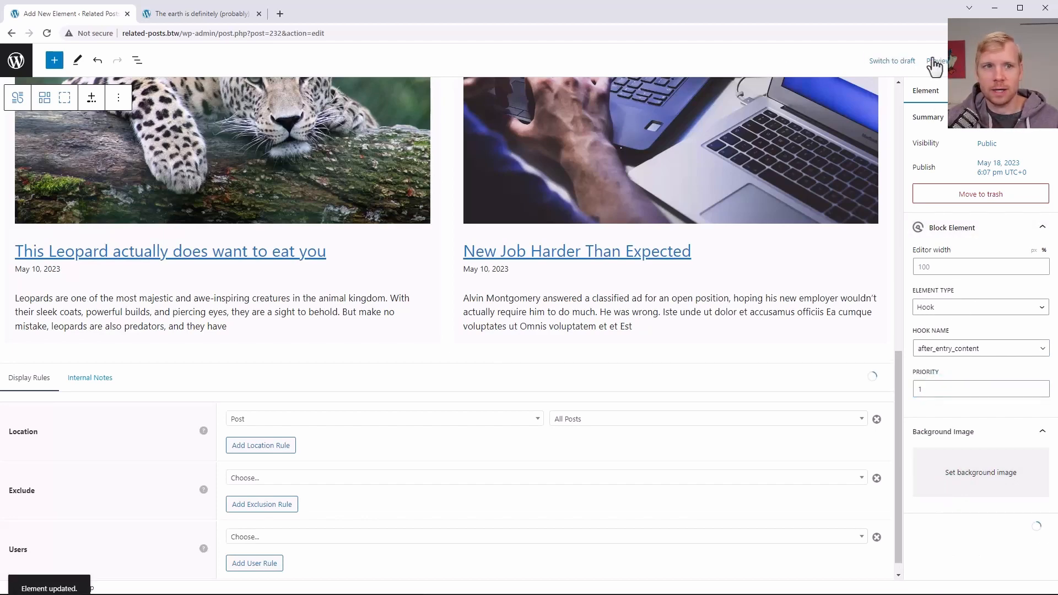
Reload the flat-earth post on the site and compare the Query Loop posts with the plugin's related posts beneath the content
click(207, 14)
click(47, 34)
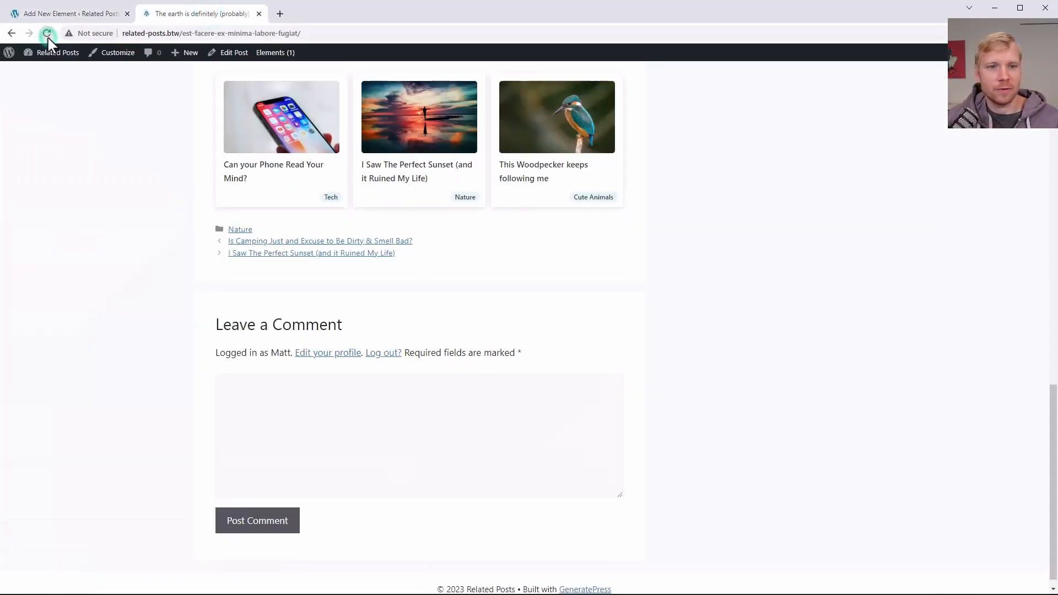
scroll(157, 231, down, 4)
scroll(231, 427, down, 5)
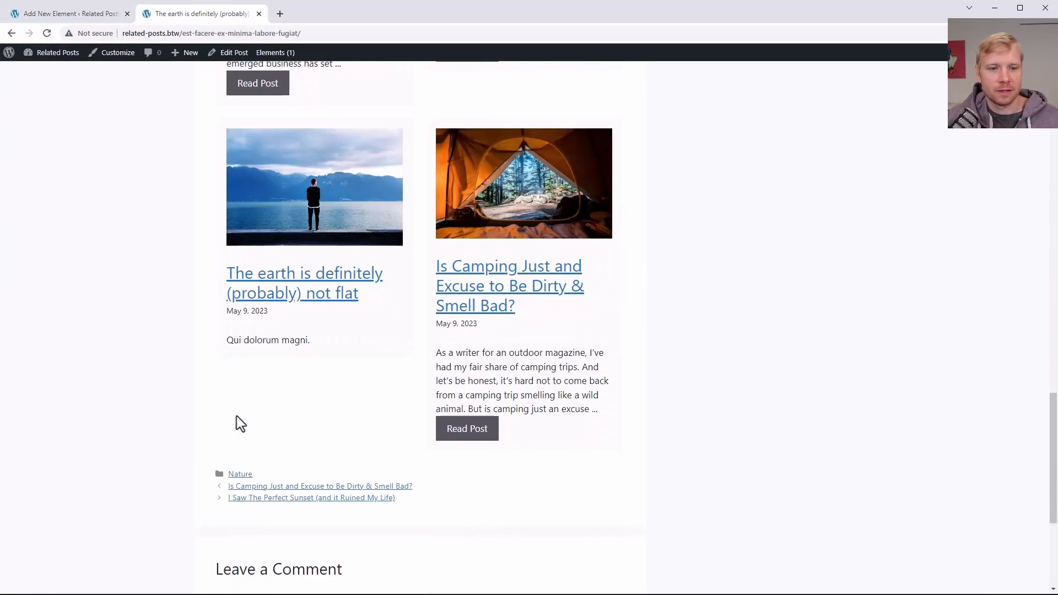
scroll(581, 368, up, 10)
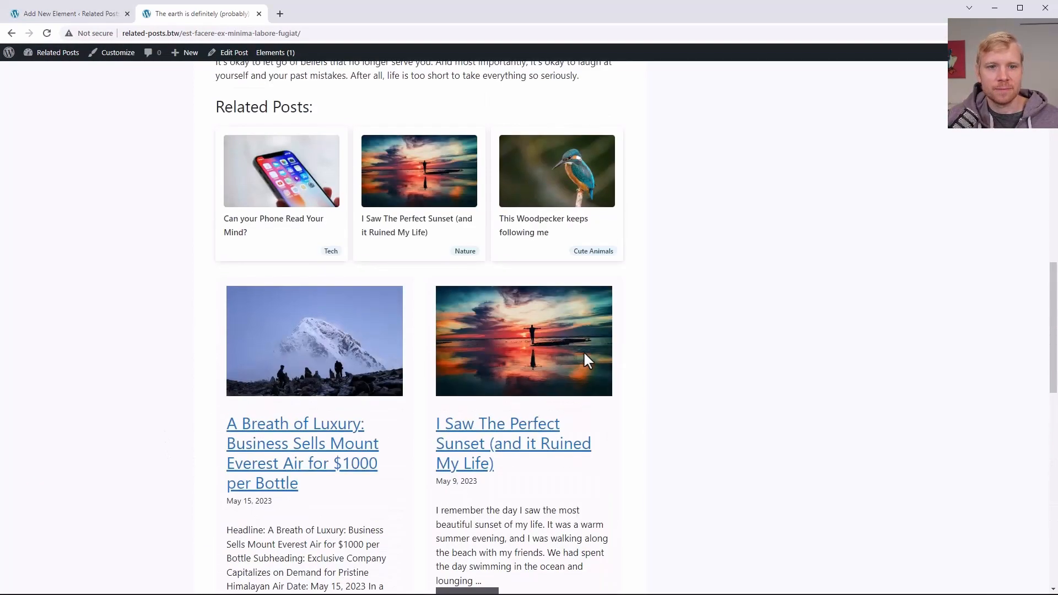
scroll(626, 305, down, 3)
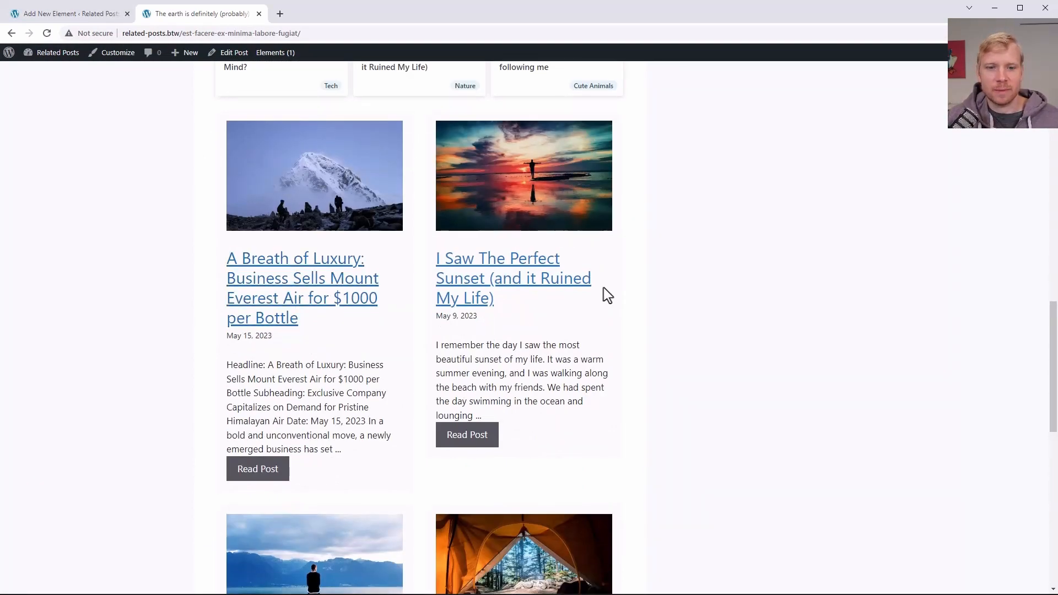
scroll(604, 295, down, 4)
scroll(163, 479, down, 3)
scroll(500, 390, up, 13)
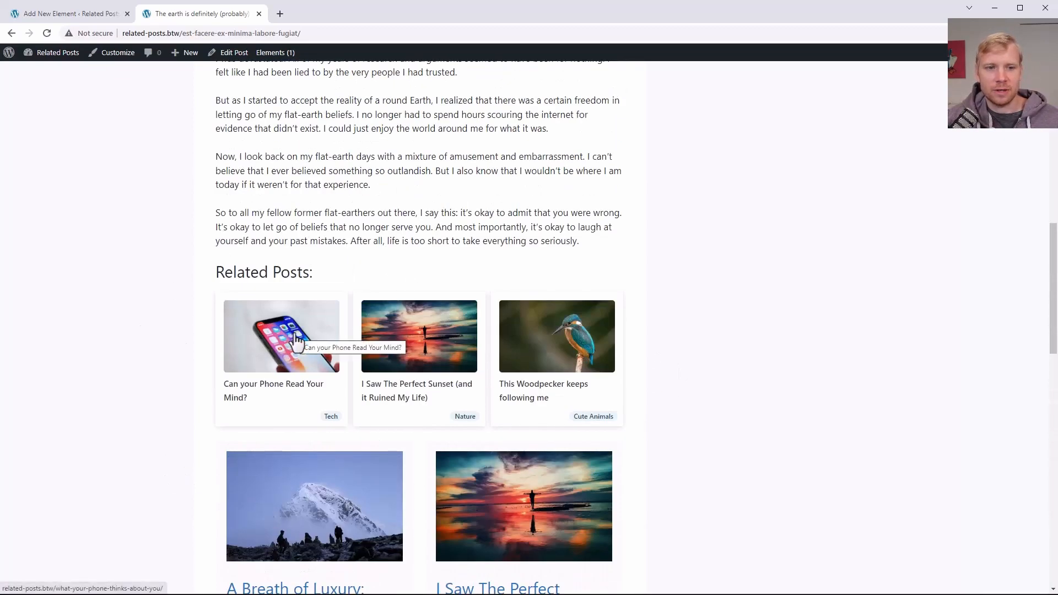
scroll(340, 336, down, 1)
scroll(340, 336, down, 4)
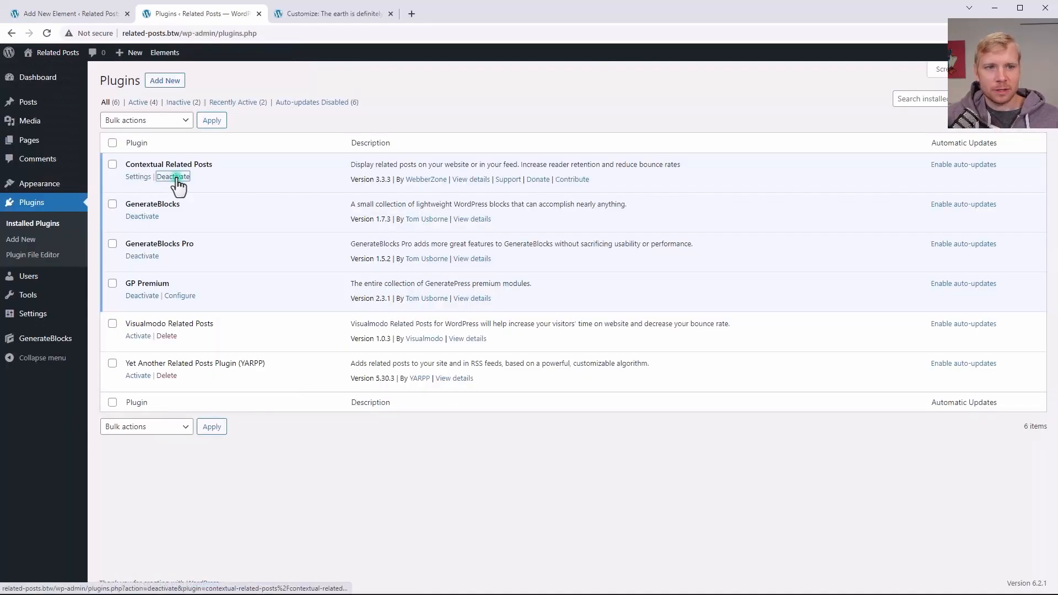
Deactivate the Contextual Related Posts plugin and return to the block element in the editor
click(174, 177)
click(61, 14)
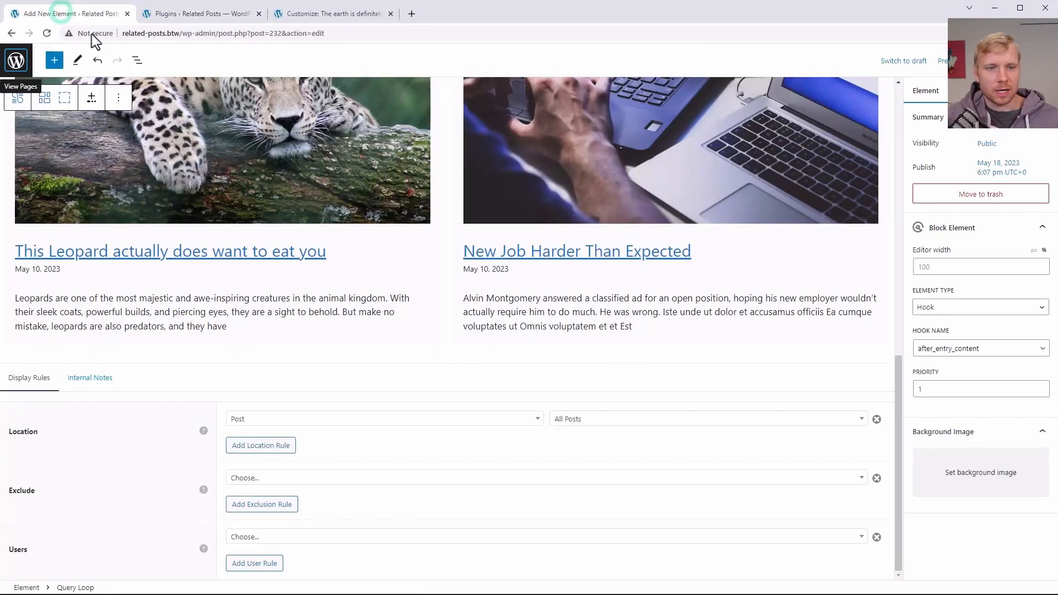
Remove the Post excerpt block from the Query Loop's post template
scroll(881, 308, up, 2)
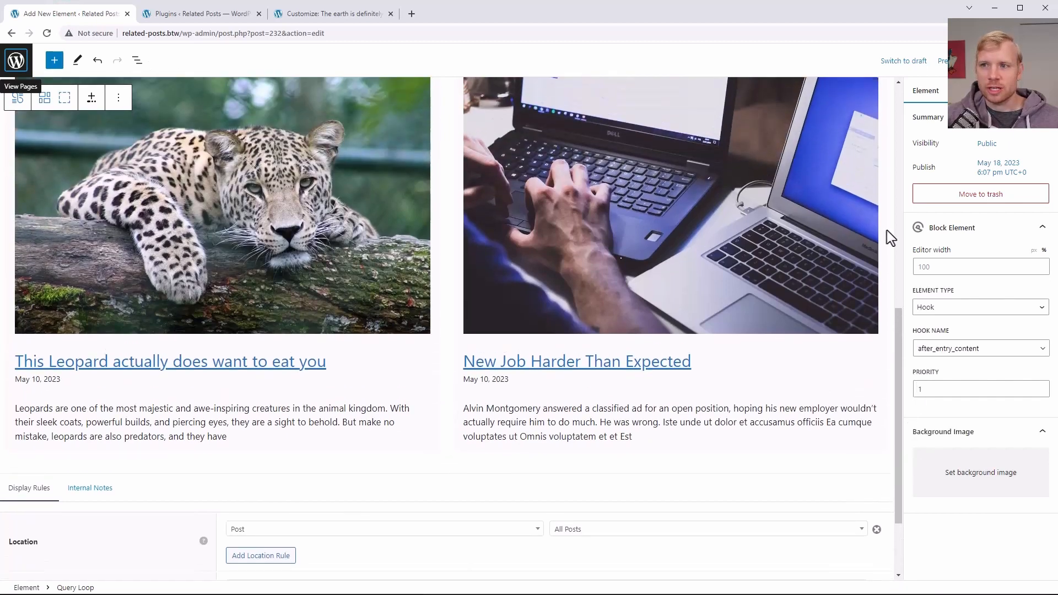
scroll(515, 215, up, 4)
scroll(158, 309, up, 5)
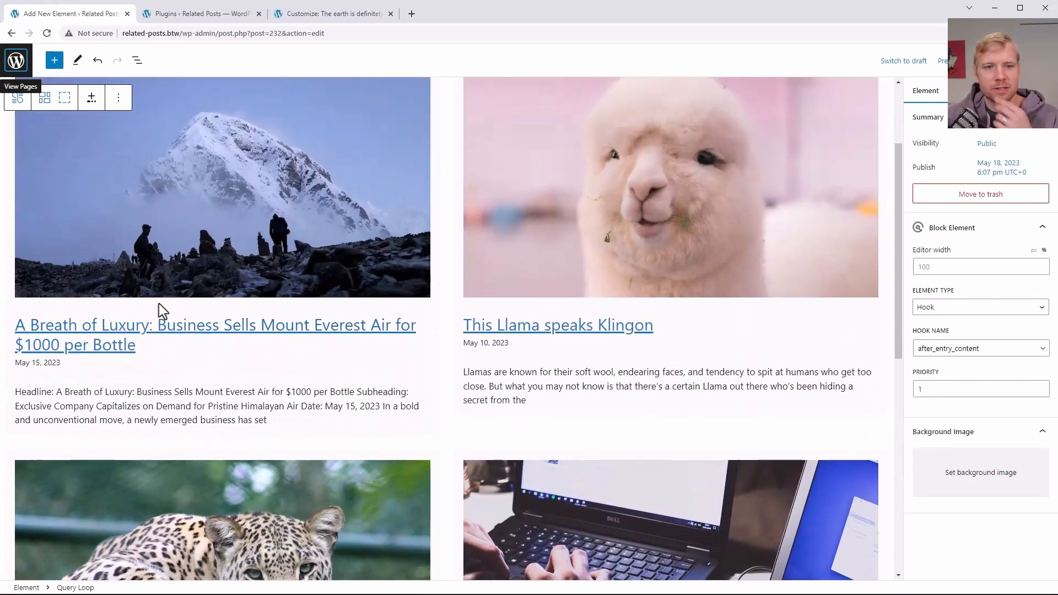
scroll(146, 468, down, 3)
click(173, 361)
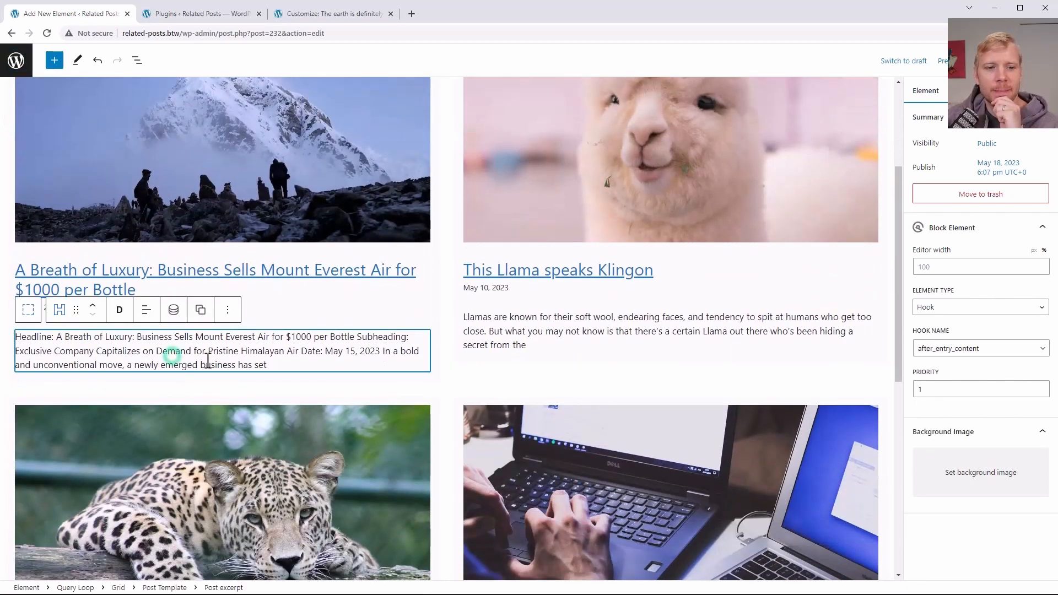
click(227, 309)
scroll(273, 537, down, 2)
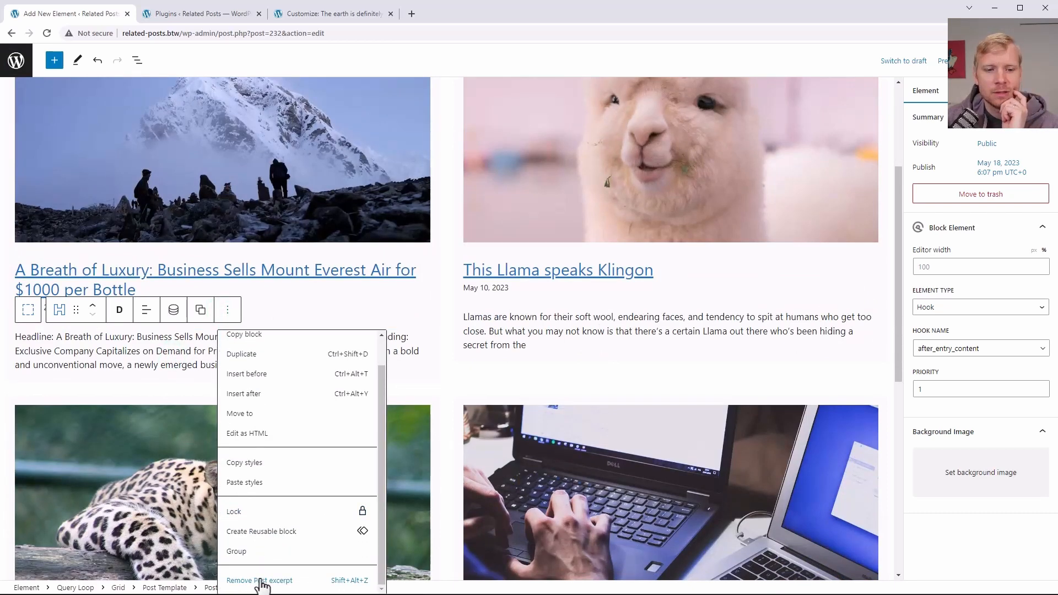
click(259, 579)
Set the font size of the Query Loop's post title headline to 20 px
click(318, 269)
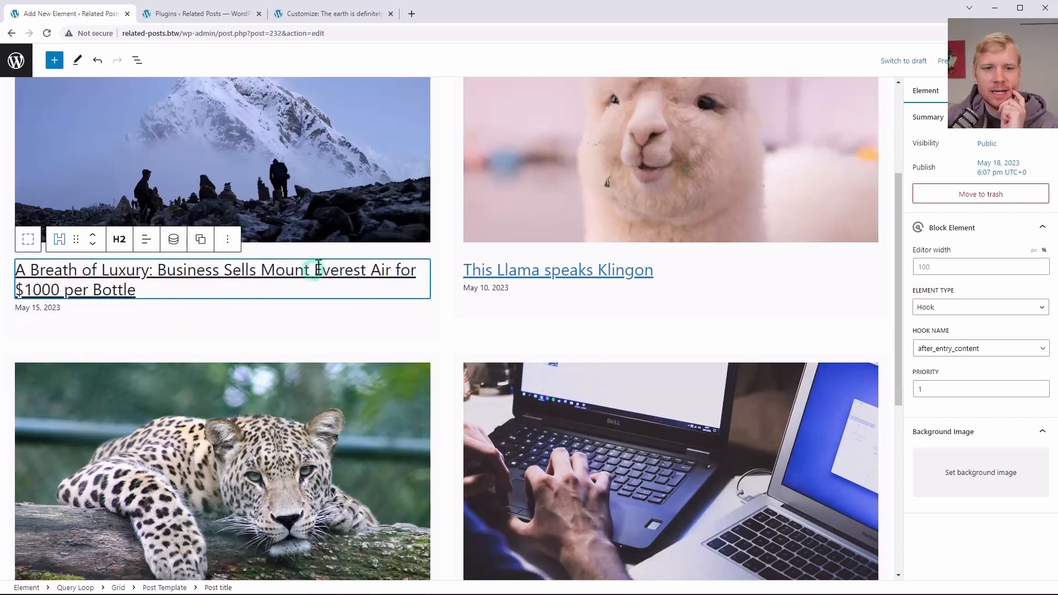
click(972, 91)
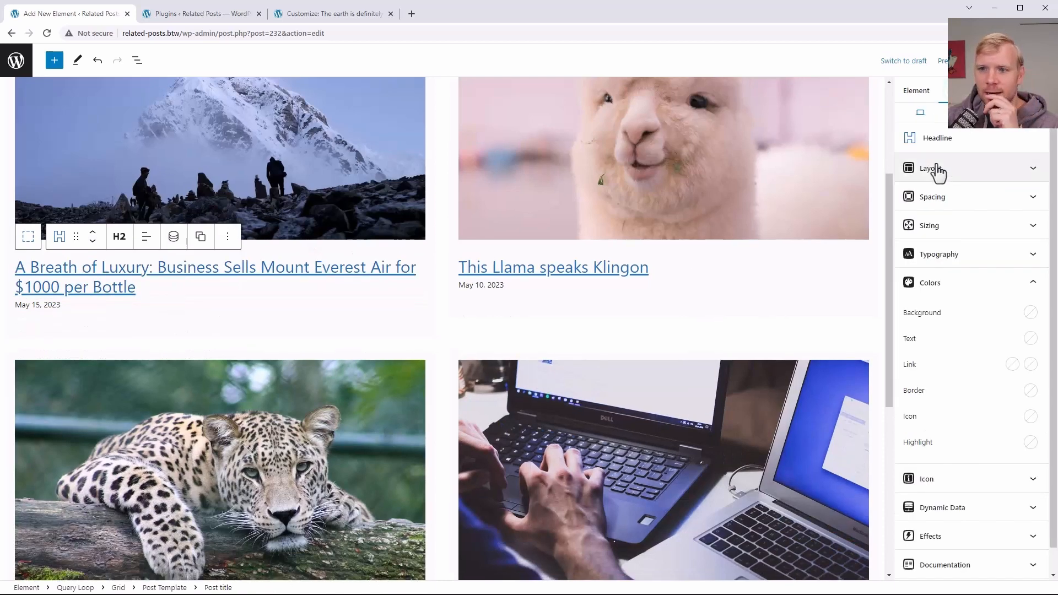
click(962, 256)
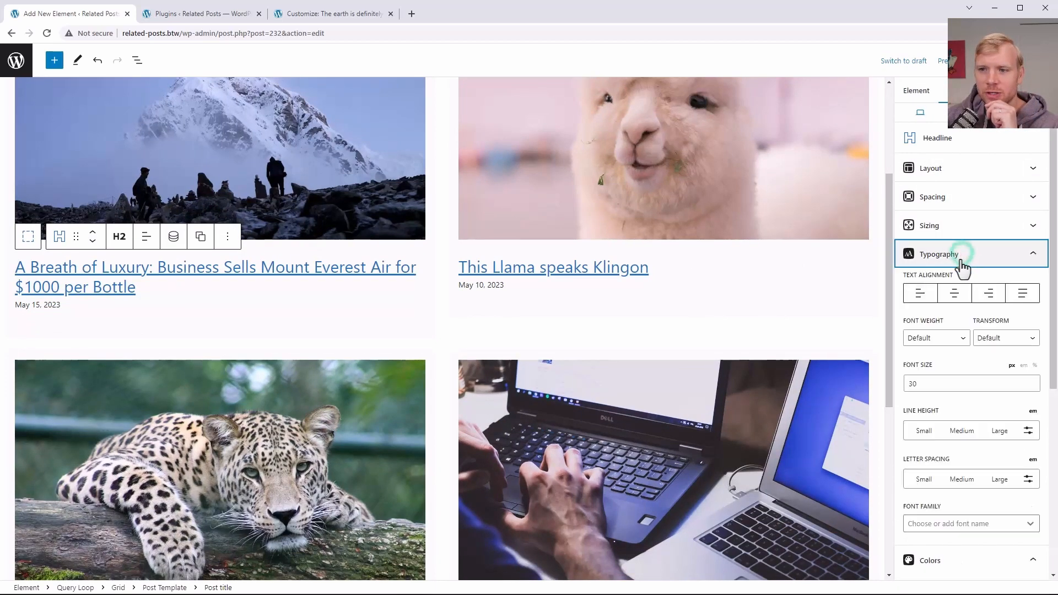
drag(936, 382, 879, 394)
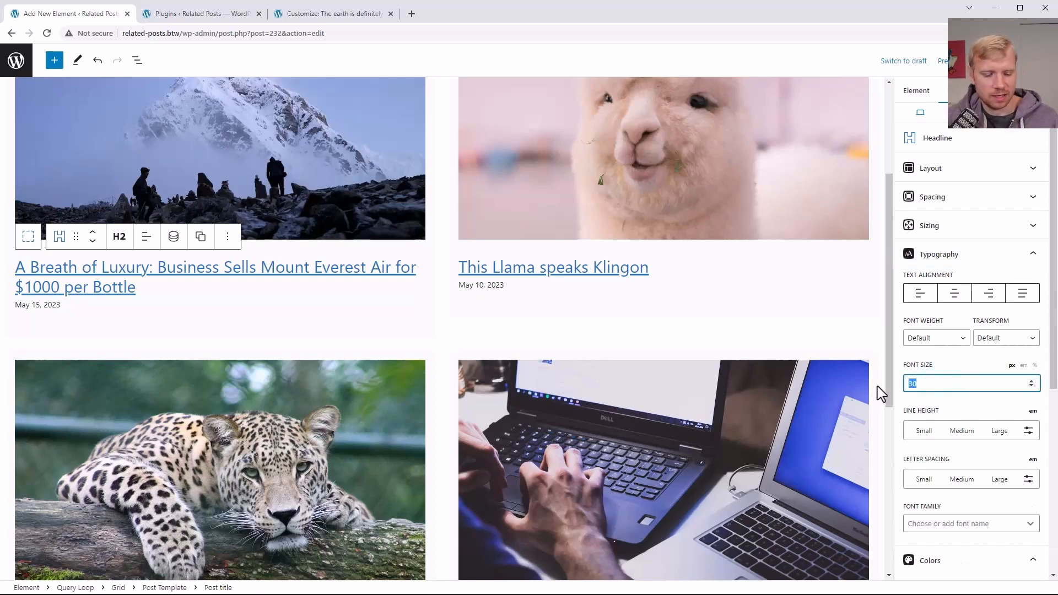
text(20)
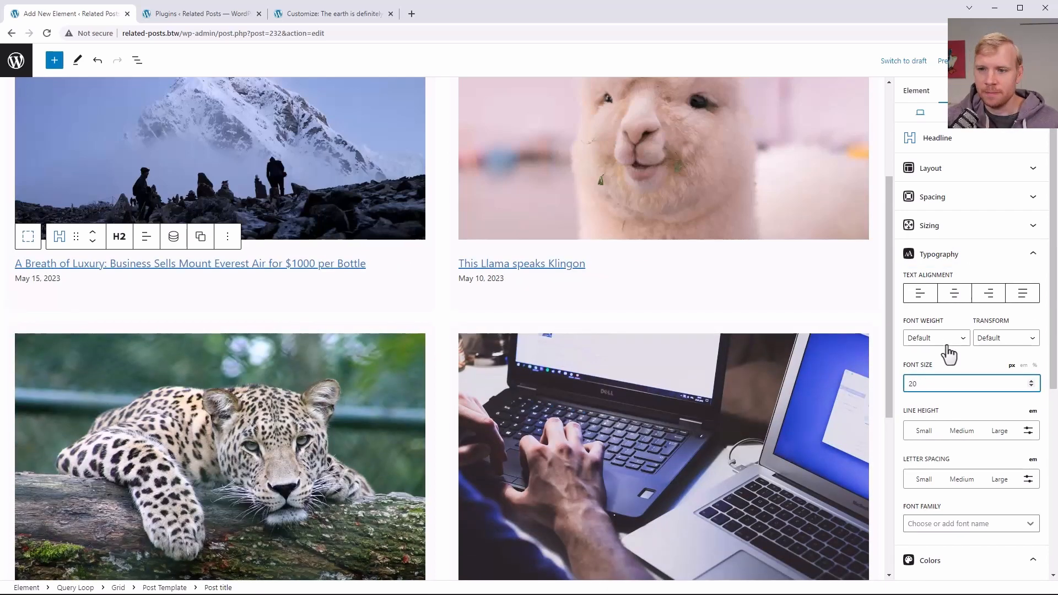
Set the Query Loop post title's font weight to 500 - Medium and its text color to black
click(945, 338)
click(933, 421)
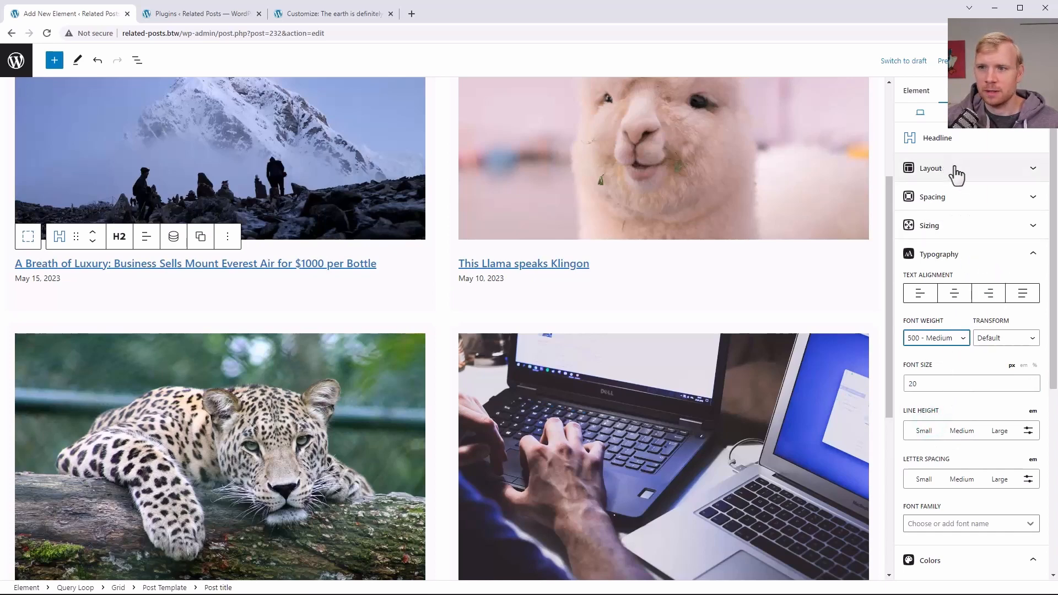
scroll(945, 405, down, 4)
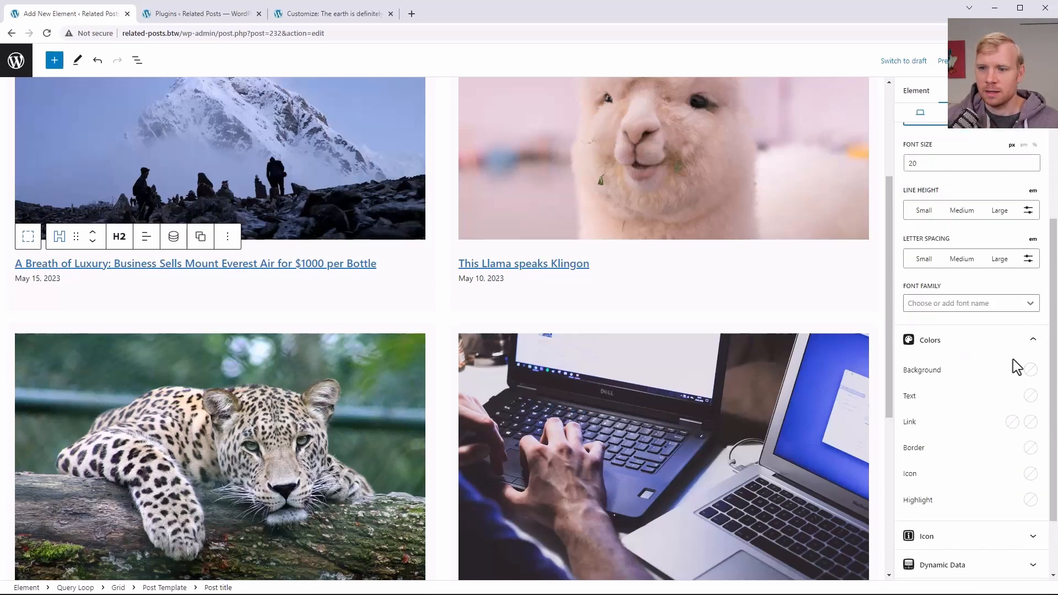
click(1030, 396)
click(890, 364)
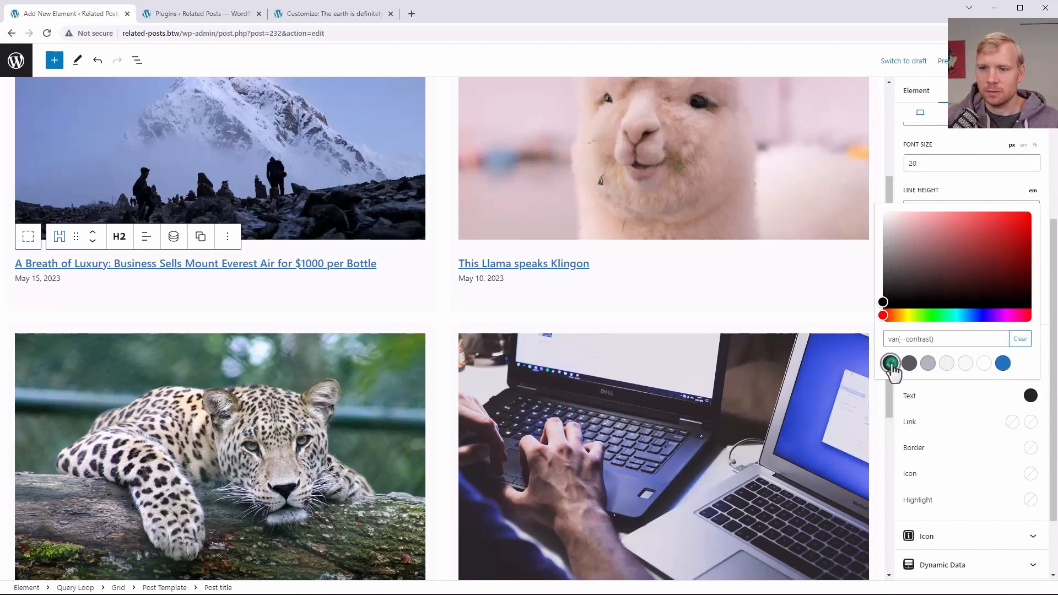
drag(882, 301, 847, 326)
Set the post title's link color to #1f1f1f and update the element
click(1012, 422)
click(1013, 423)
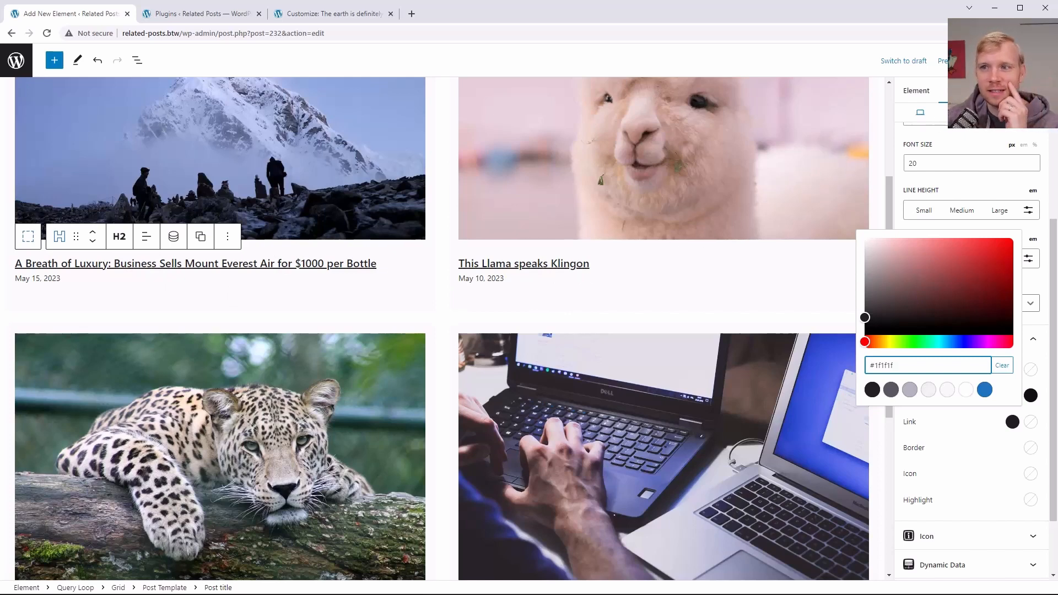
click(534, 289)
Review the restyled post titles in the editor and beneath the flat-earth post on the site
scroll(602, 271, up, 3)
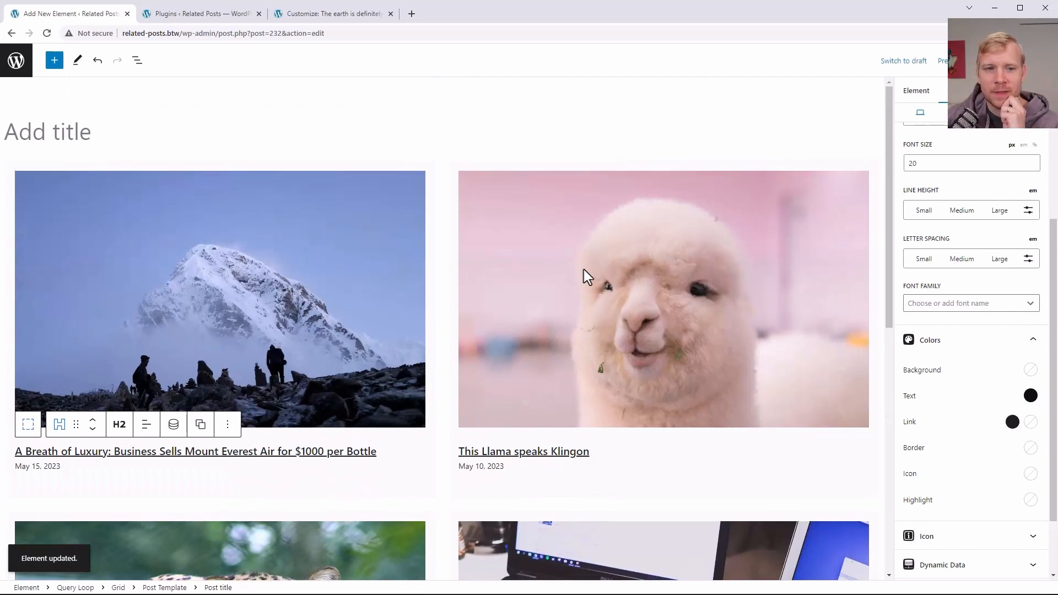
scroll(124, 407, down, 3)
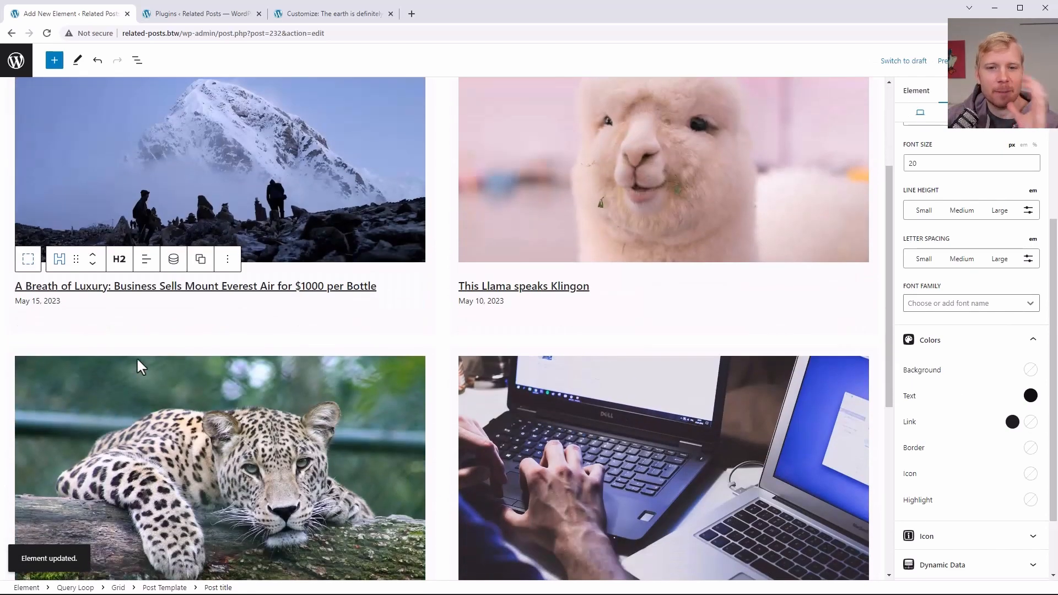
scroll(412, 257, up, 3)
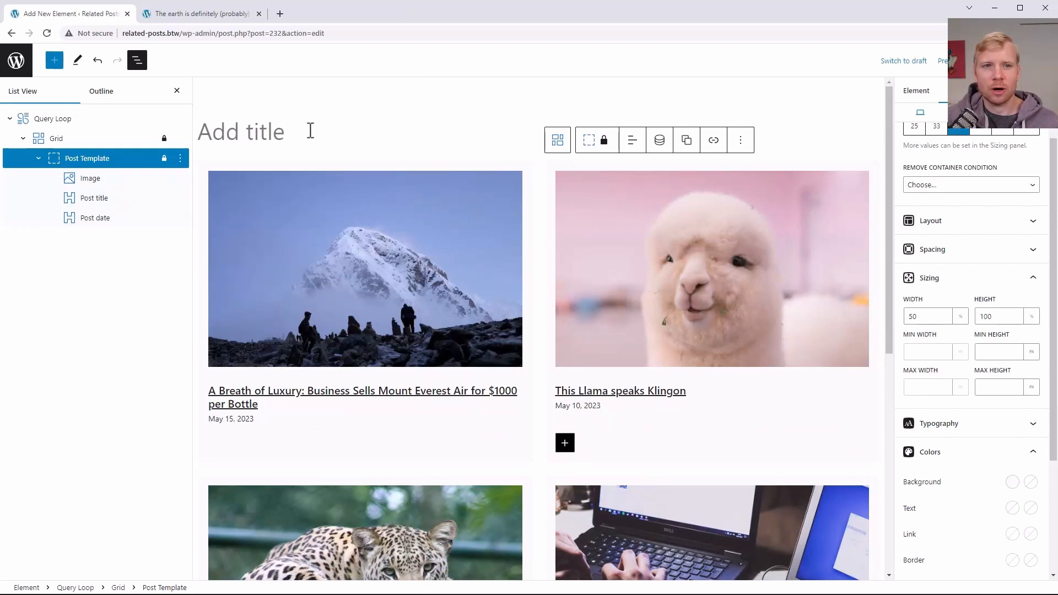
click(210, 14)
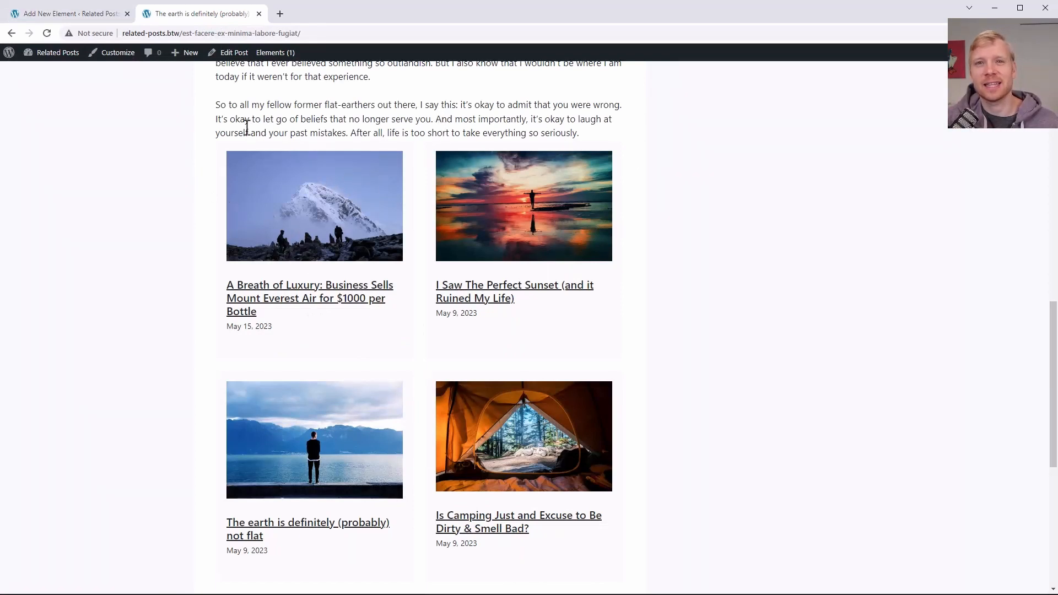
Back in the element editor, insert a Heading 3 Headline block above the Query Loop reading "You might also like:"
click(102, 14)
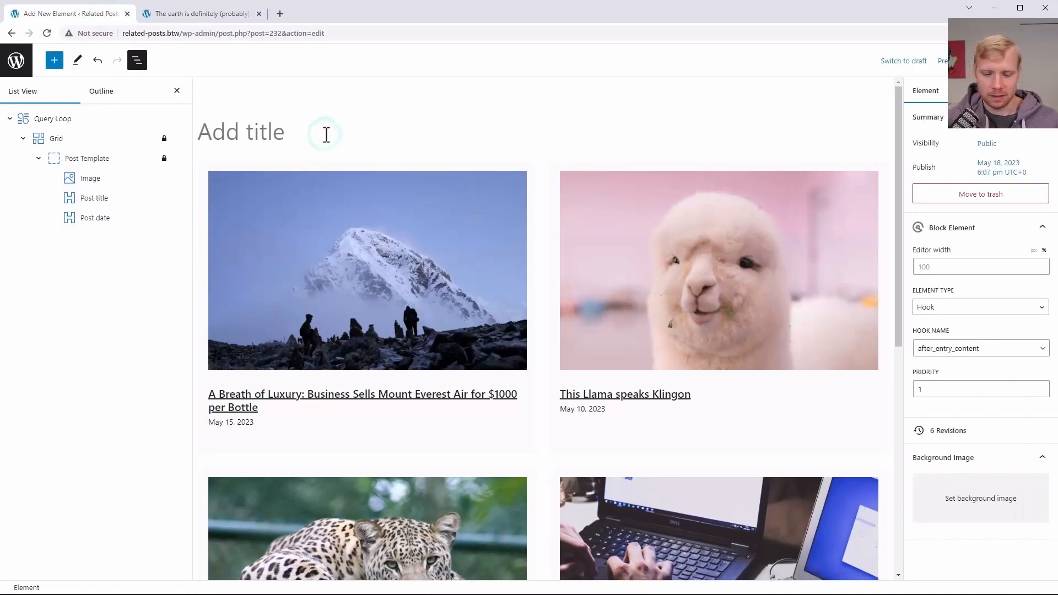
key(Return)
text(/h)
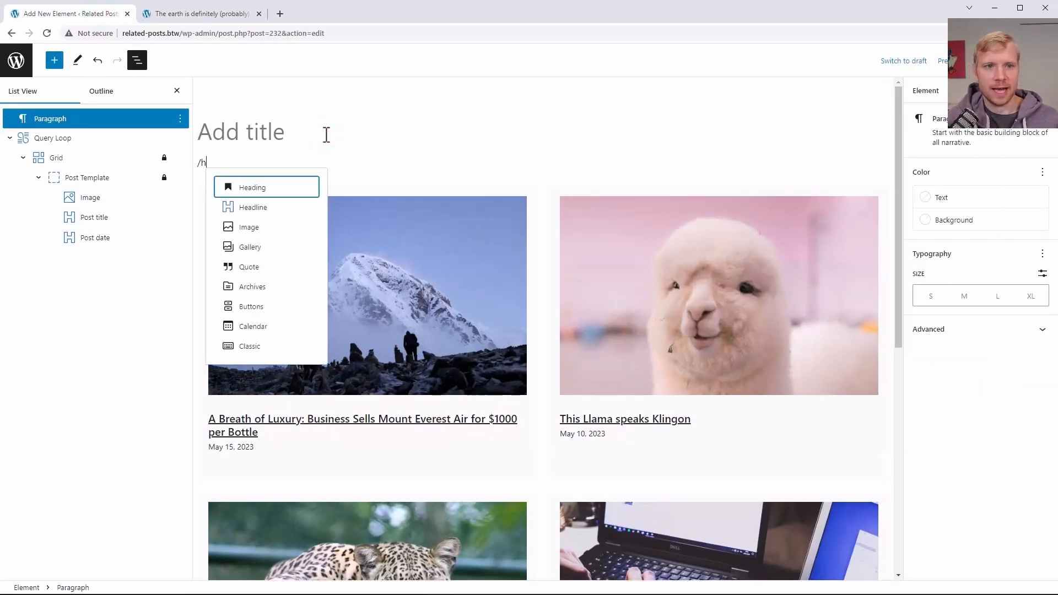
click(278, 209)
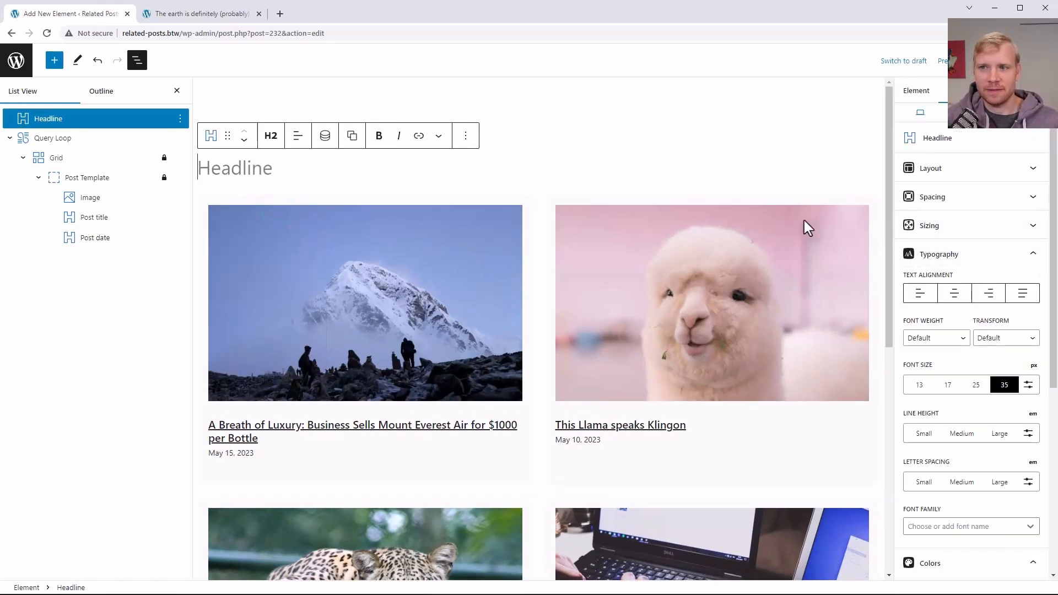
click(272, 137)
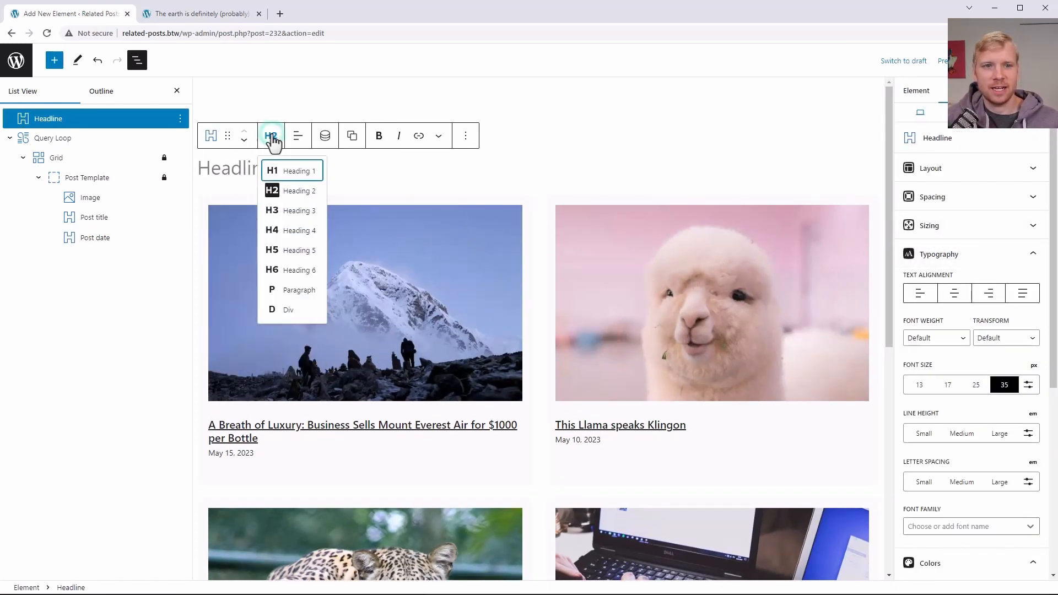
click(292, 210)
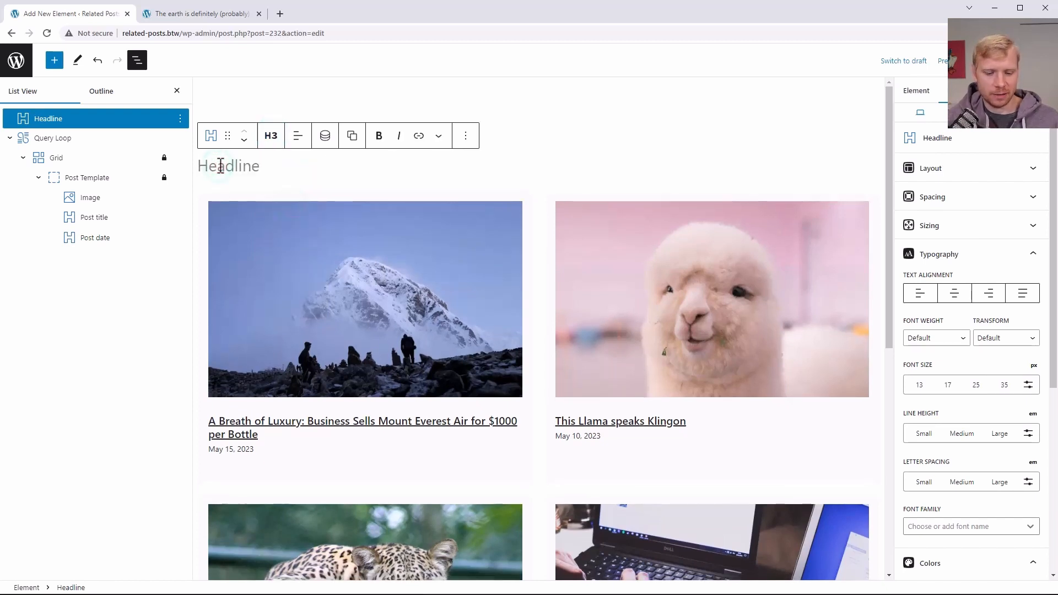
text(You might als)
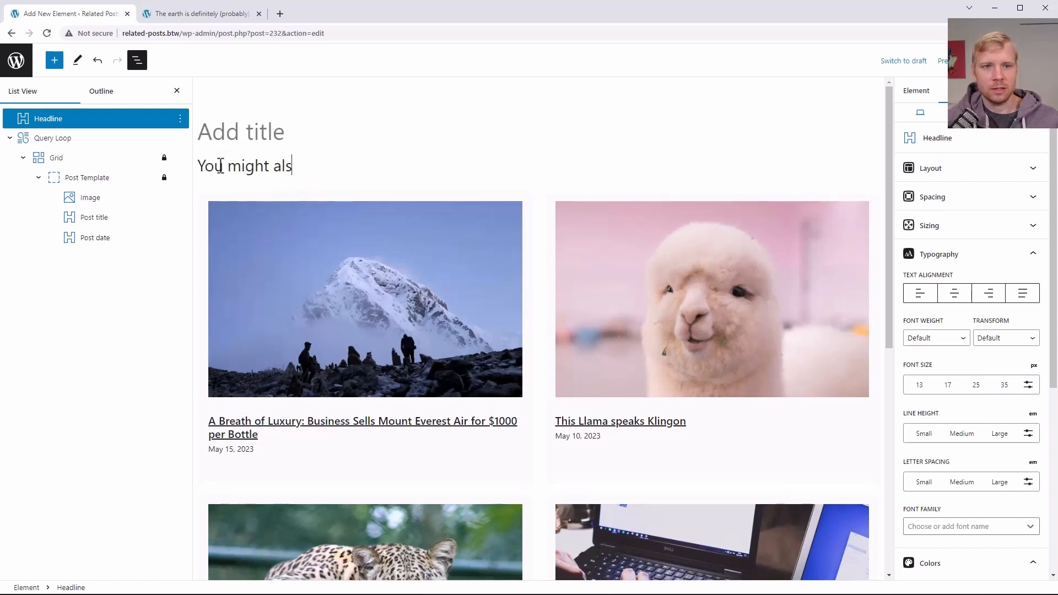
text(o like?)
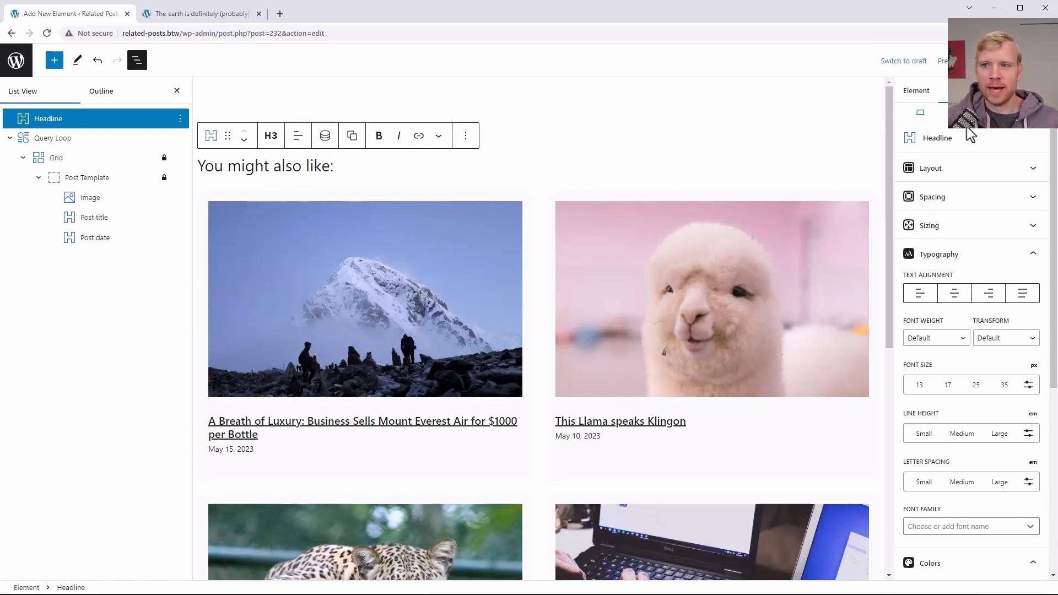
Set the "You might also like:" headline's top margin to 40 px and bottom margin to 10 px
click(970, 197)
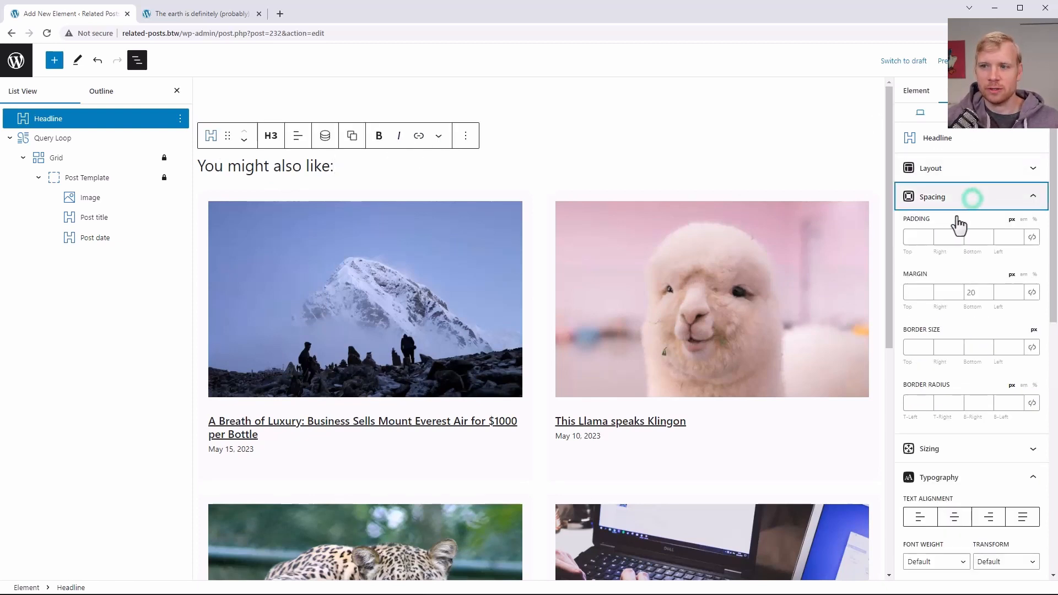
click(925, 296)
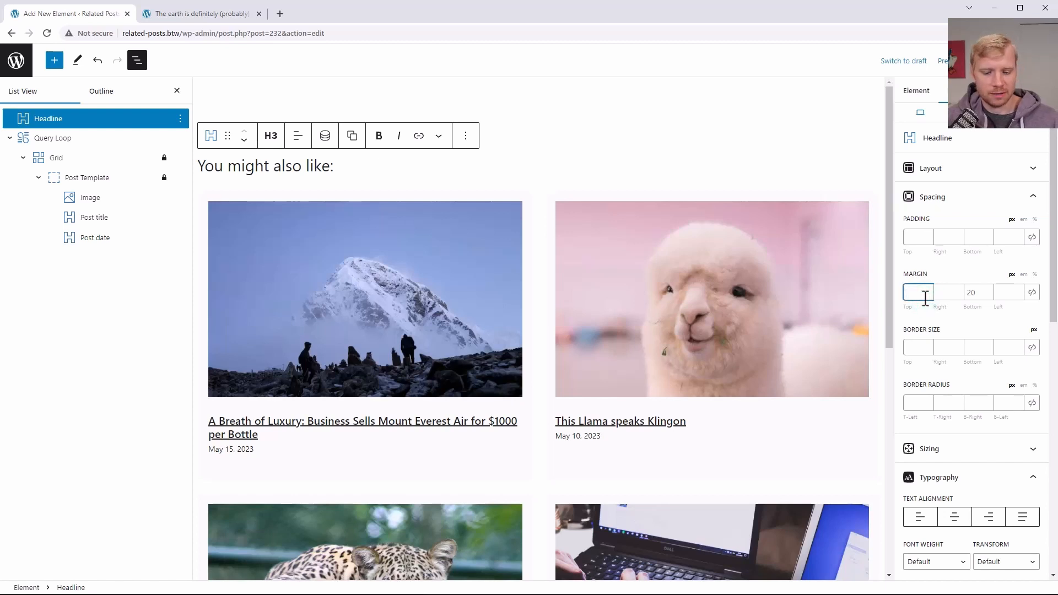
text(40)
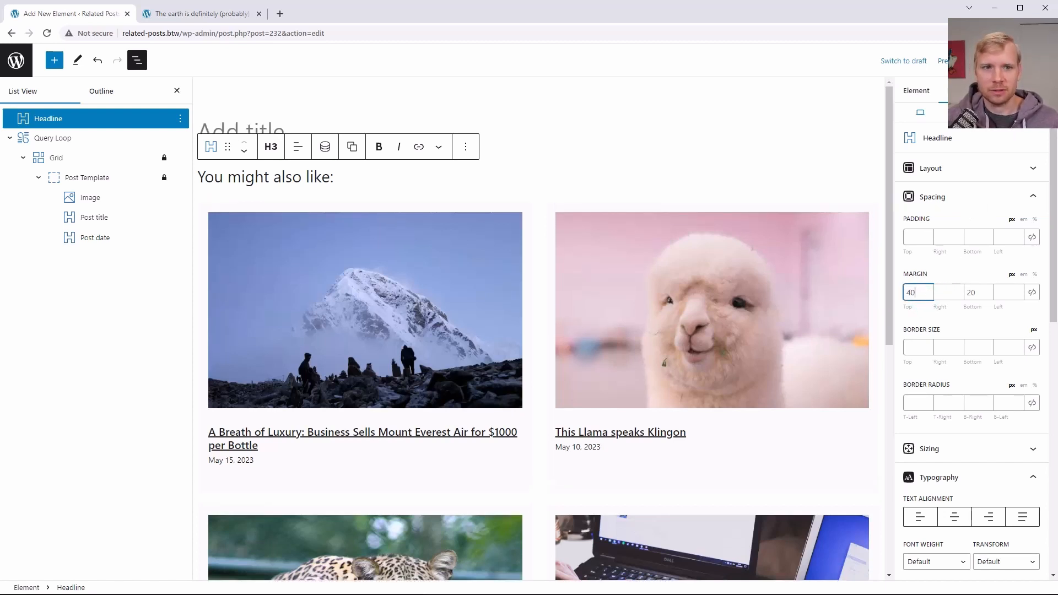
click(986, 293)
text(1)
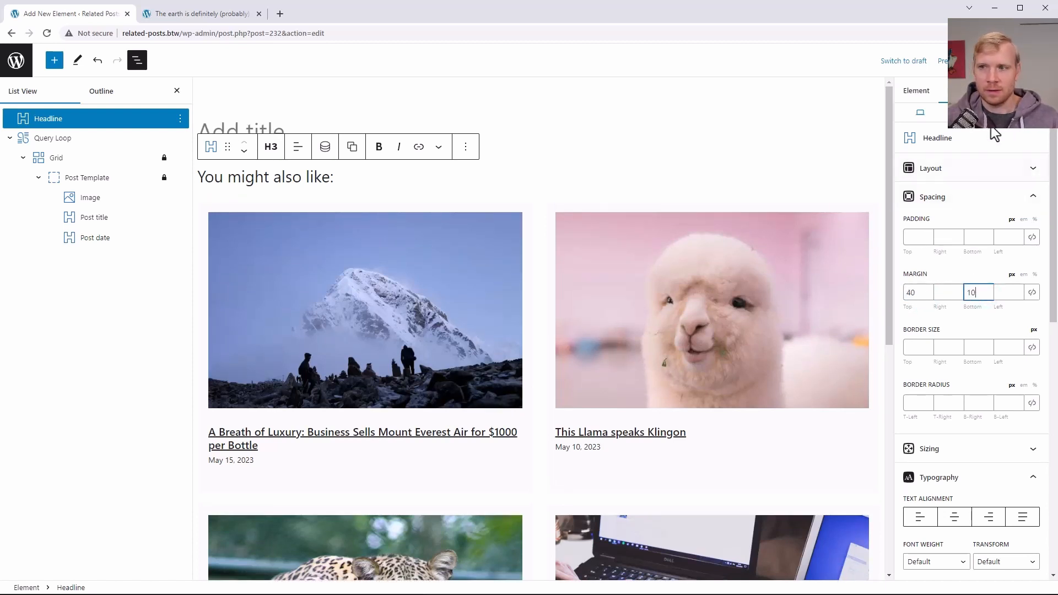
Update the element and view the related posts section beneath the flat-earth post on the site
click(990, 61)
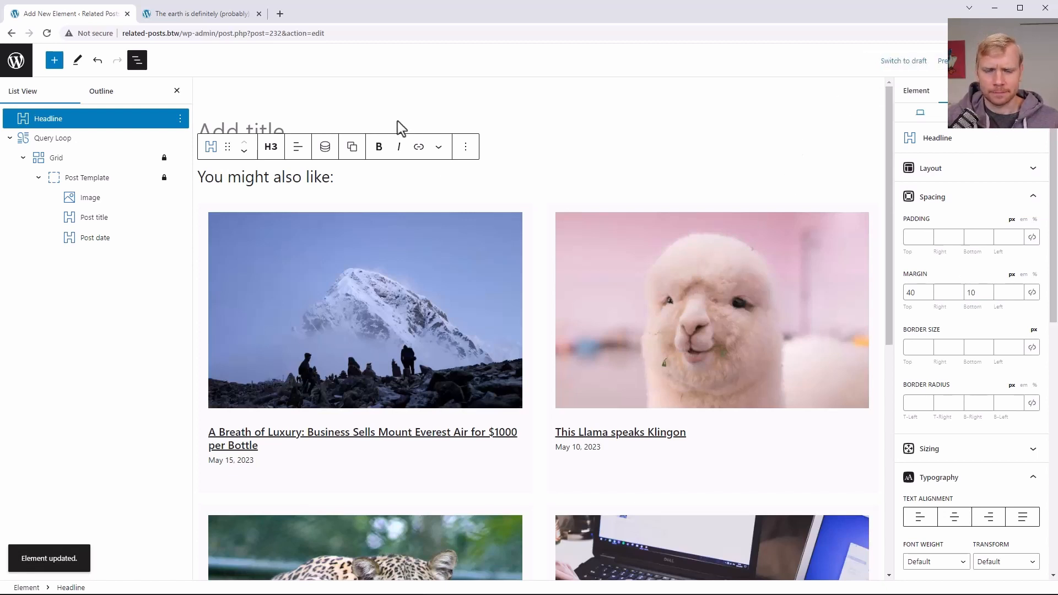
click(212, 13)
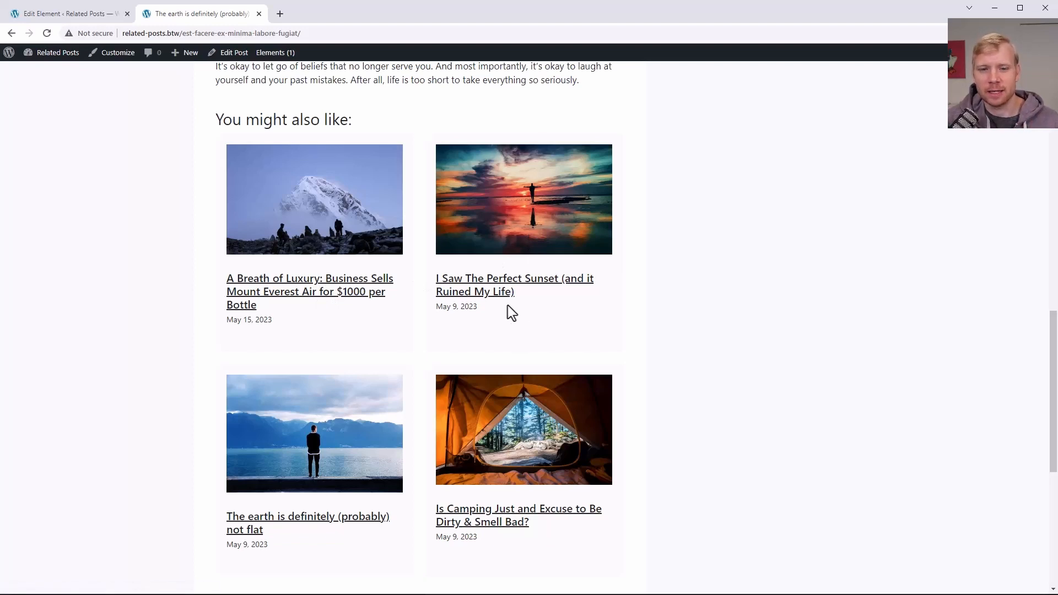
Return to the element editor and set the Post Template container's dynamic link to Post
click(61, 13)
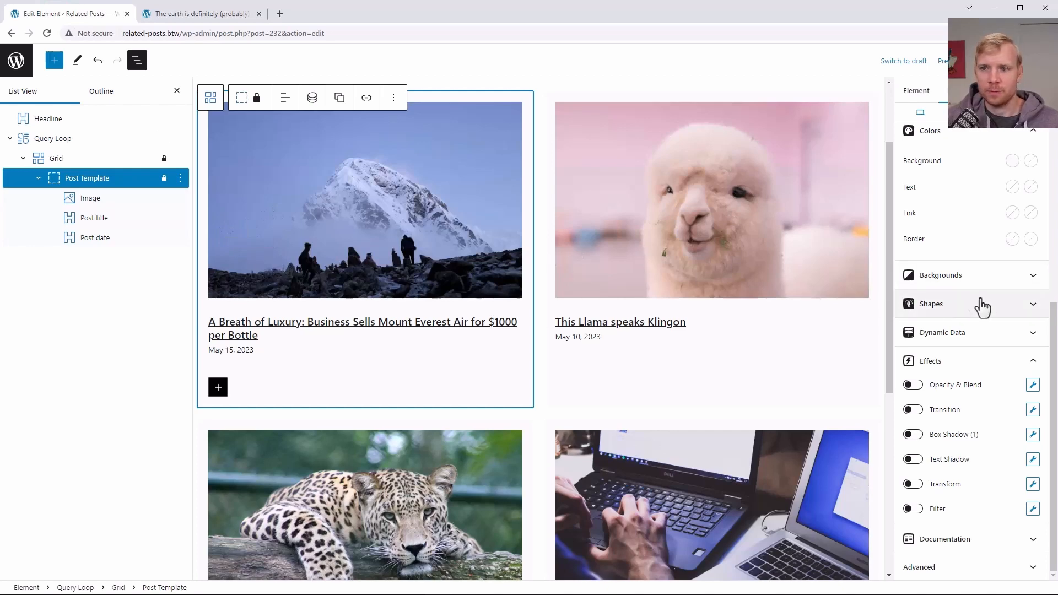
scroll(986, 292, up, 6)
scroll(988, 283, up, 1)
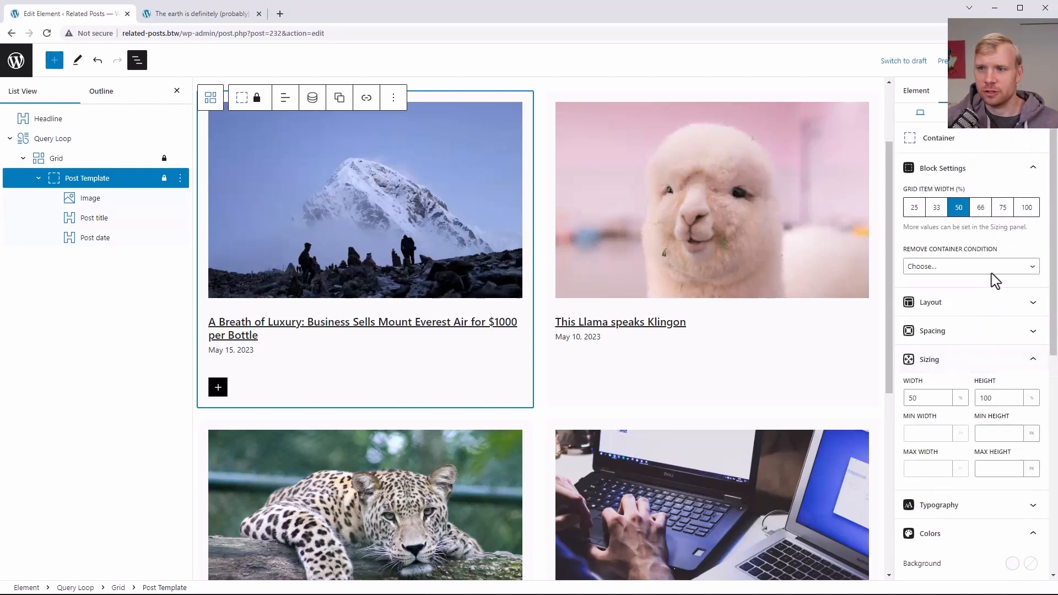
scroll(997, 276, down, 7)
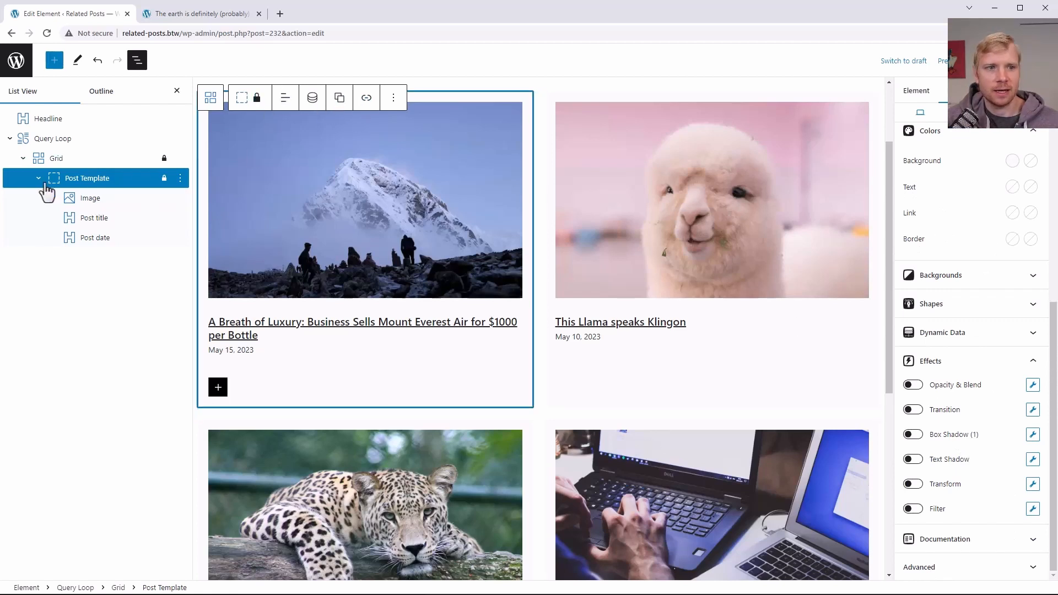
click(363, 99)
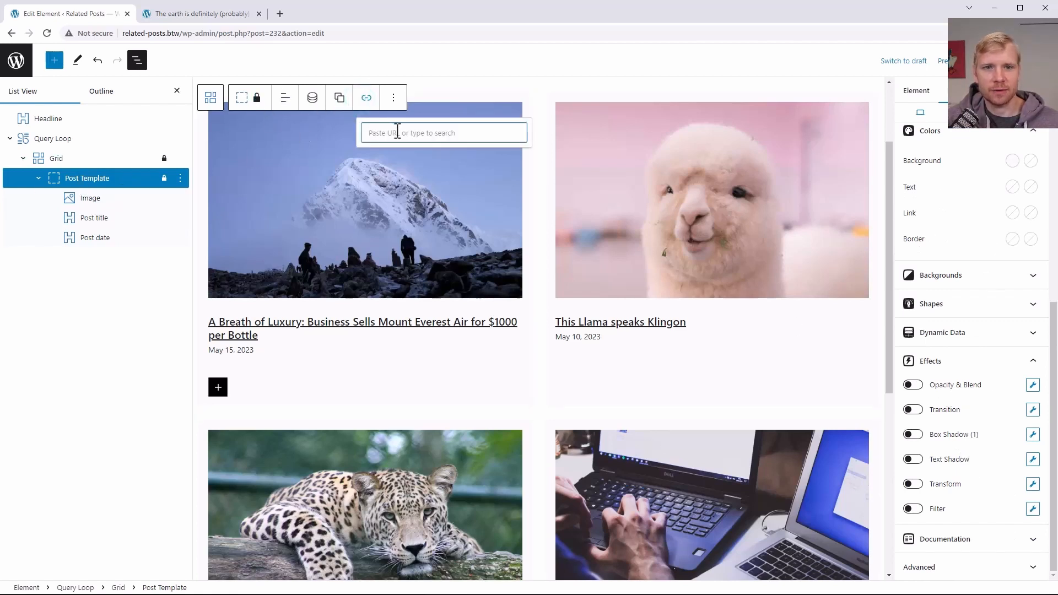
click(312, 99)
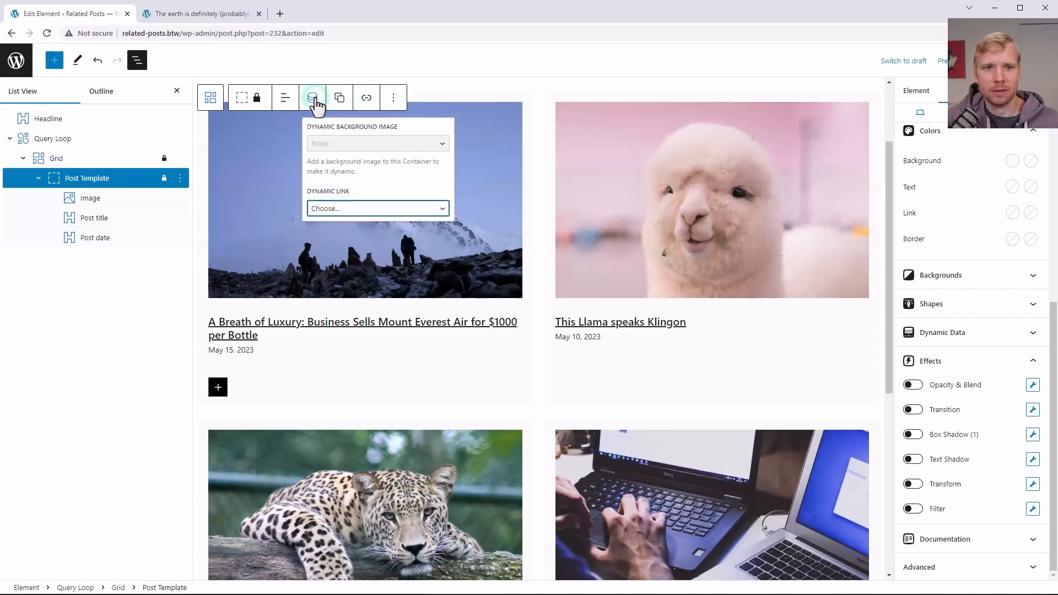
click(328, 211)
click(325, 230)
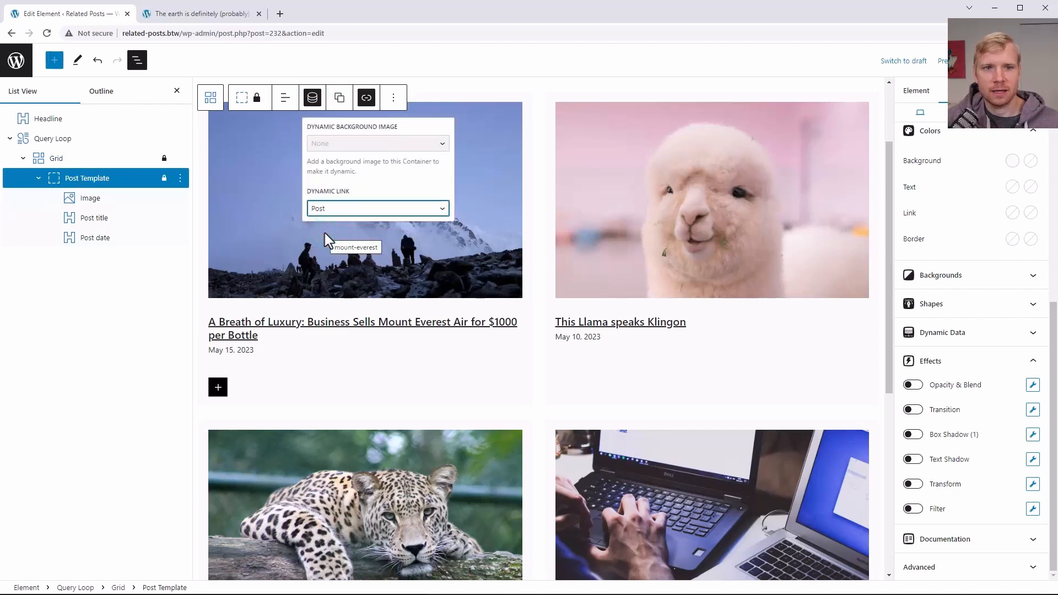
Update the element and reload the flat-earth post to check that the related post cards are linked
click(994, 61)
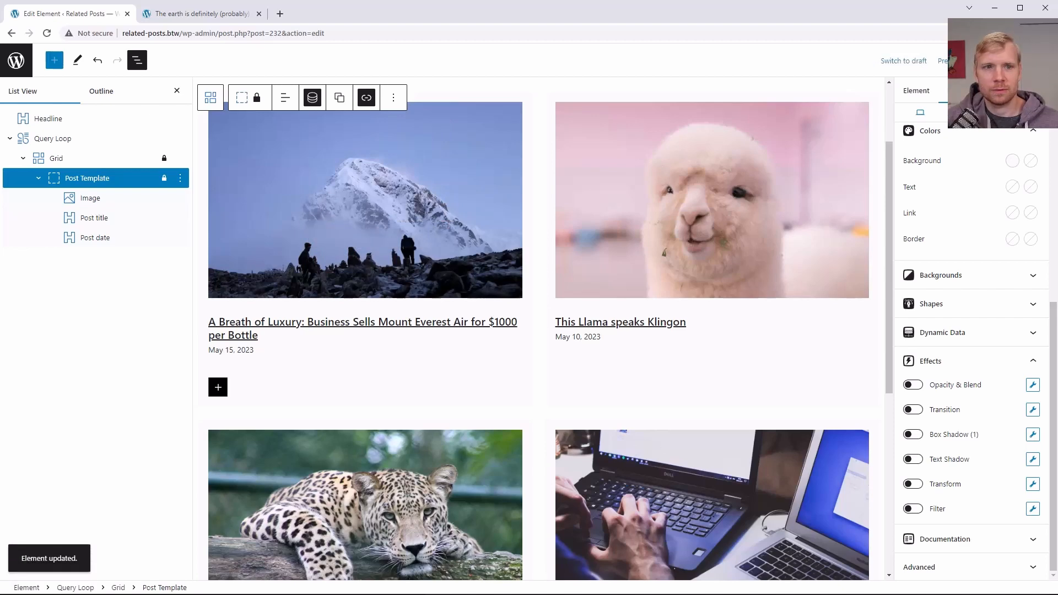
click(207, 12)
click(47, 33)
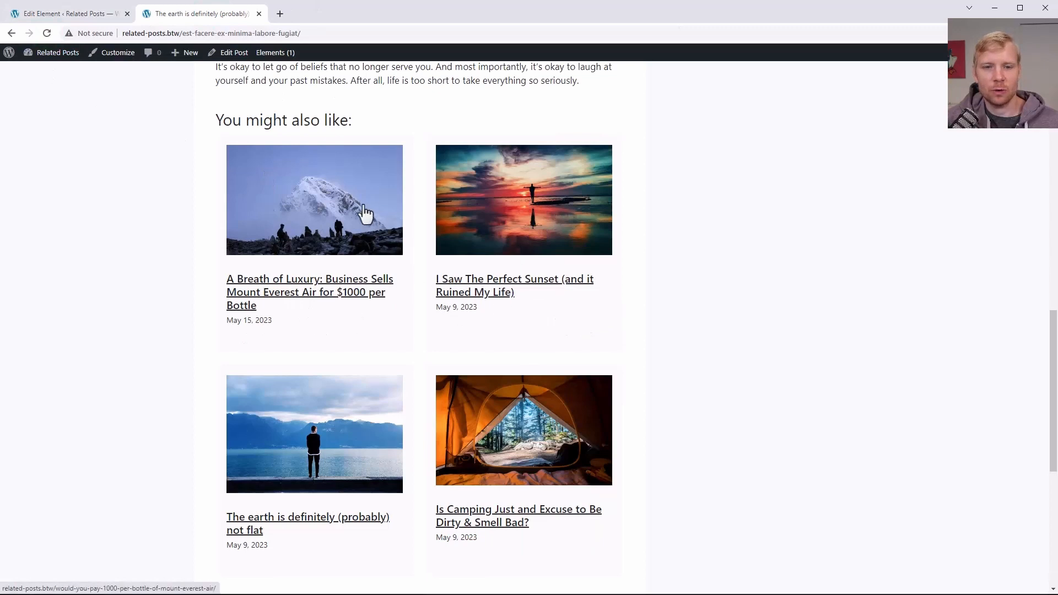
In the element editor, enable a Hover box shadow on the Post Template container with a spread of 12 px
click(100, 15)
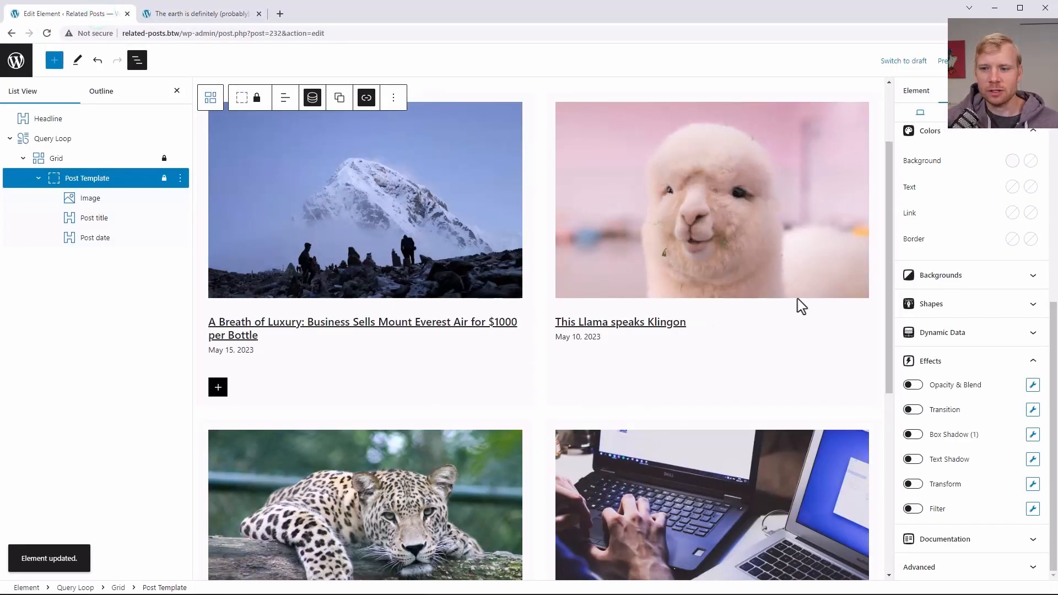
click(1032, 435)
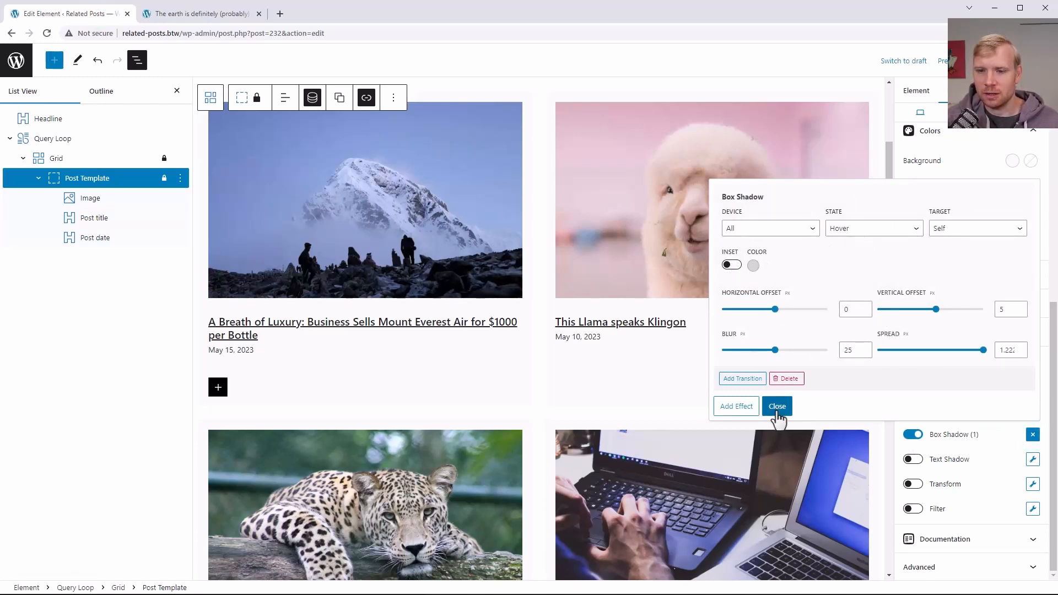
double_click(1011, 351)
key(BackSpace)
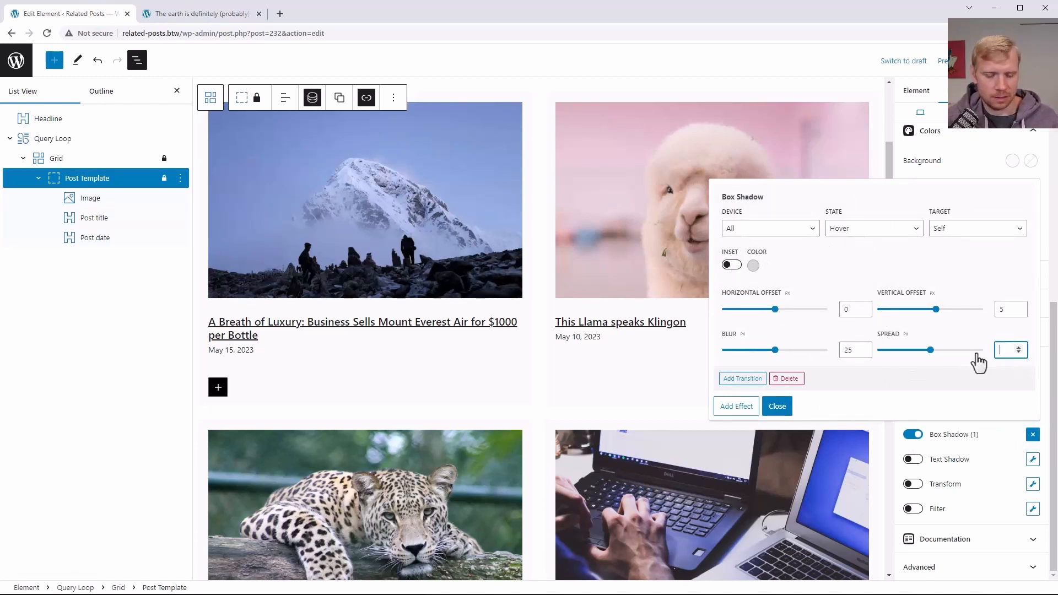
text(12)
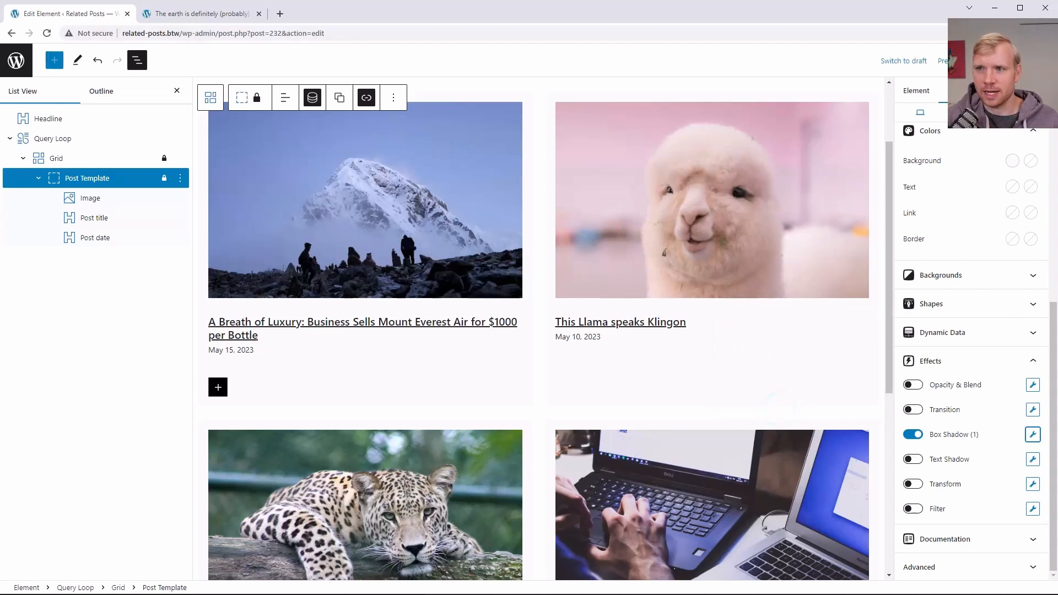
Reload the flat-earth post on the site and check the hover shadow on the related post cards
click(210, 17)
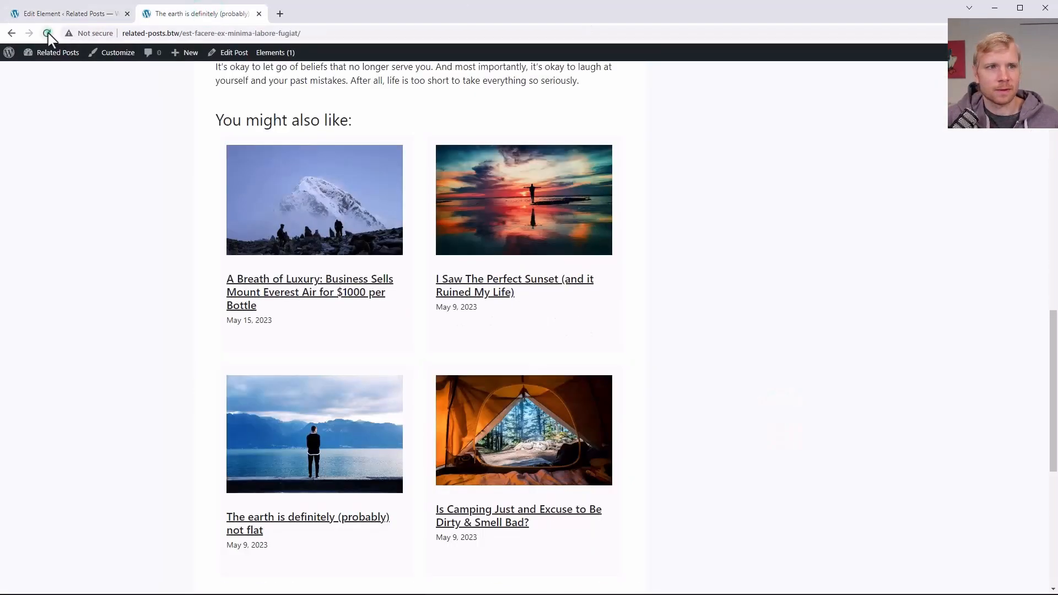
click(48, 34)
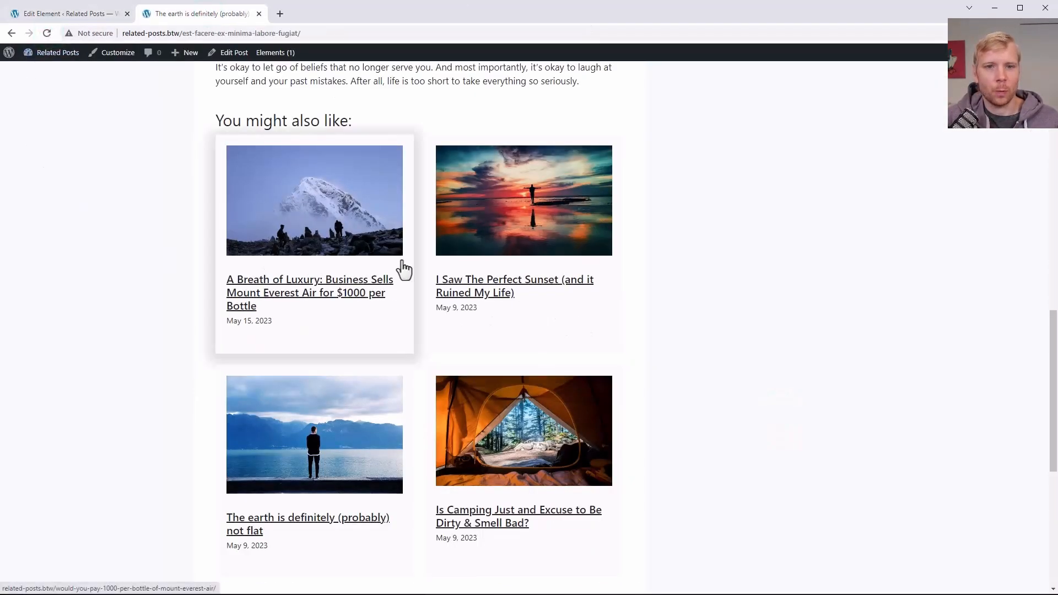